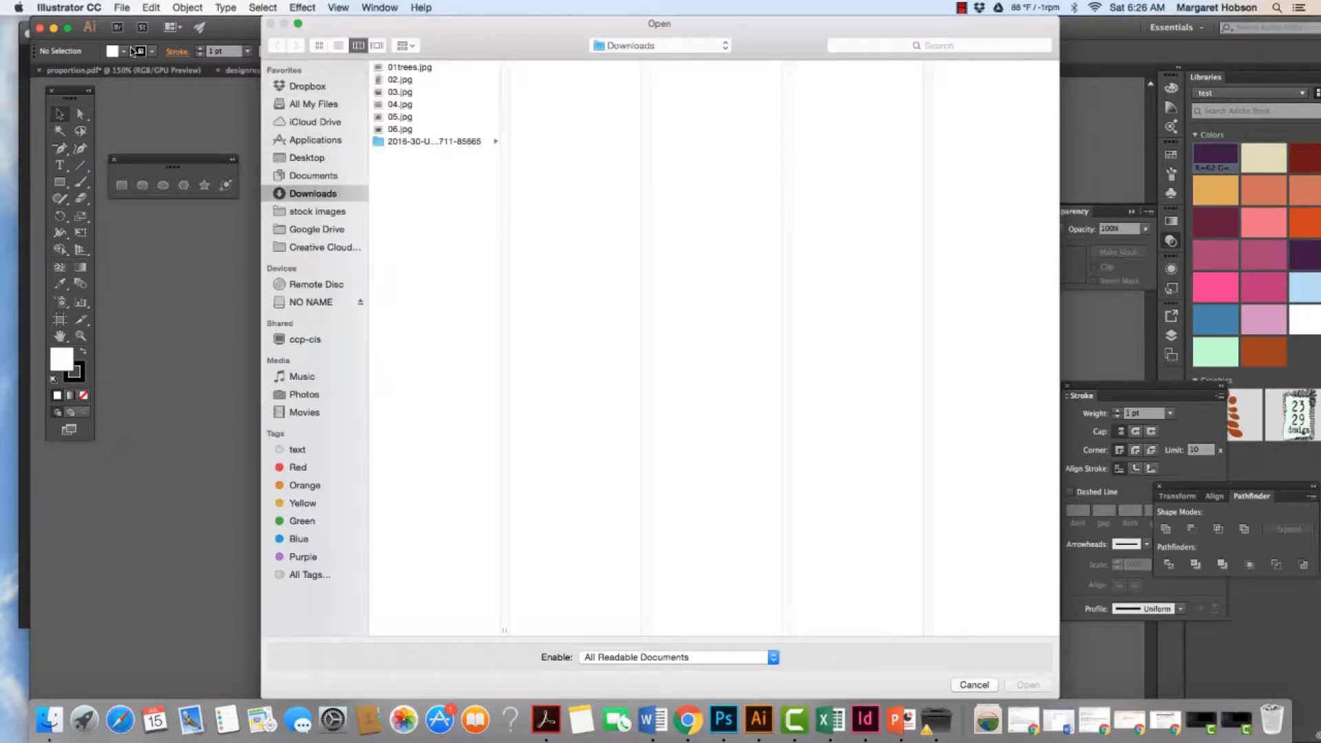
Preview the sketch images in the Downloads folder and open 01trees.jpg
left_click(396, 68)
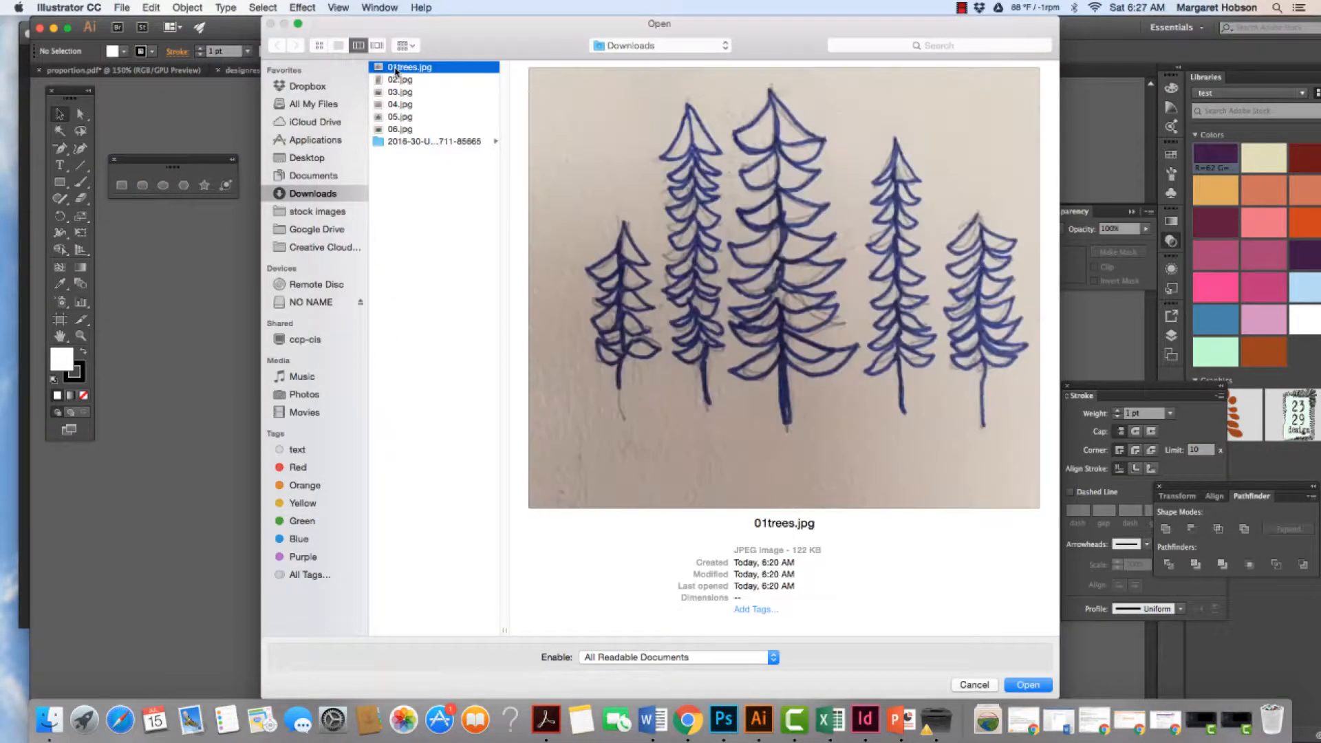
left_click(400, 82)
left_click(401, 92)
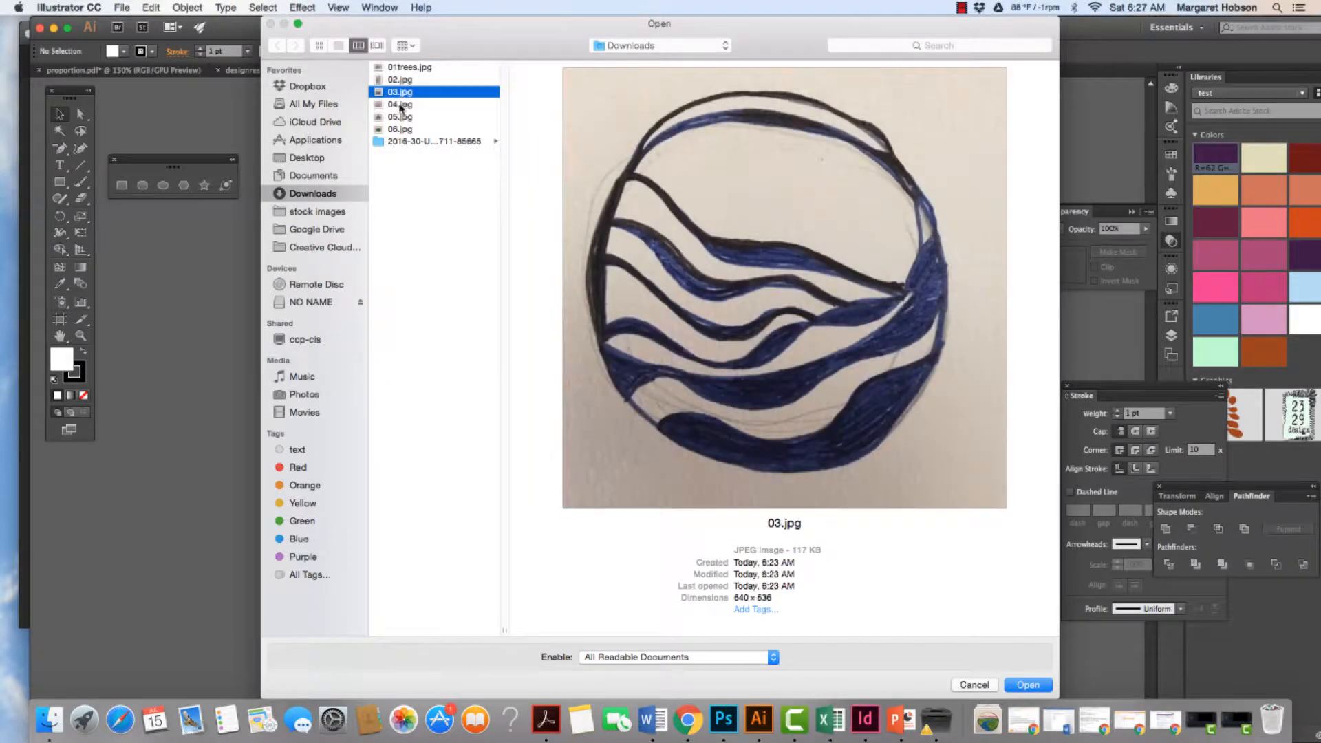
left_click(401, 105)
left_click(401, 116)
left_click(401, 129)
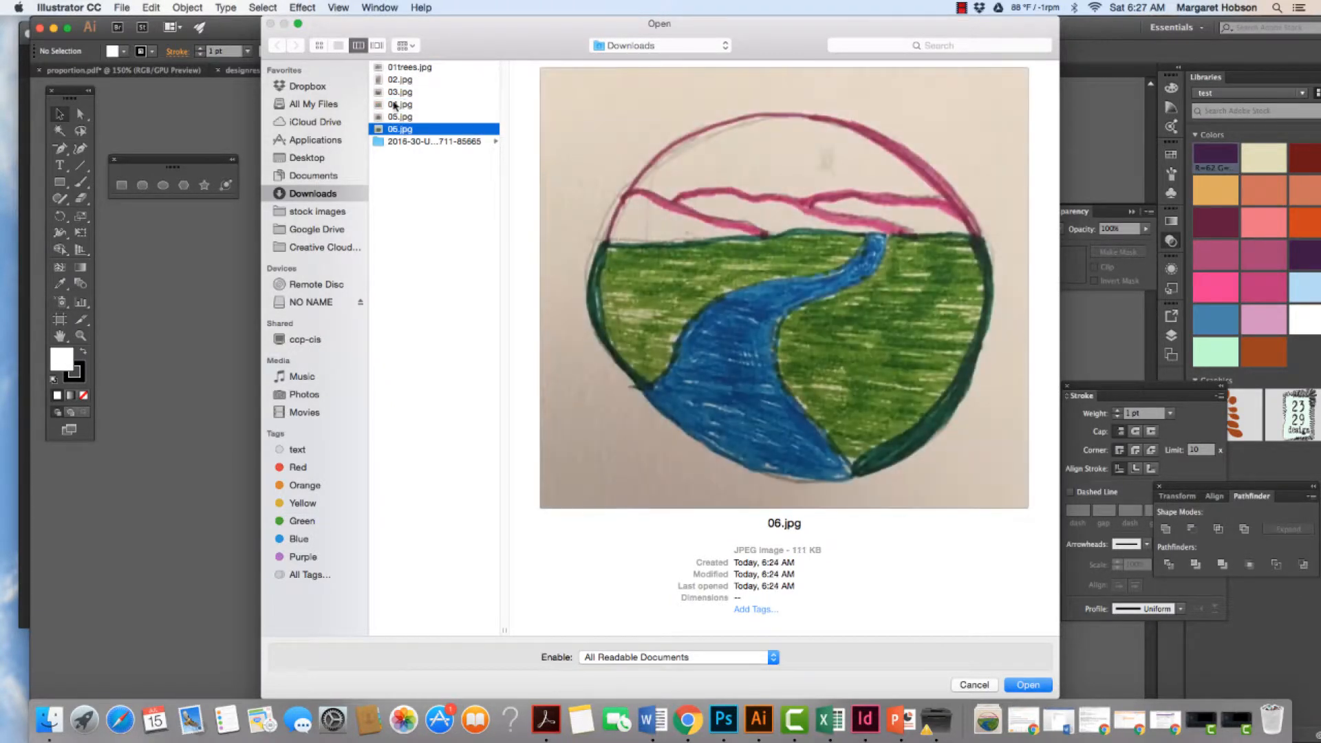
left_click(396, 68)
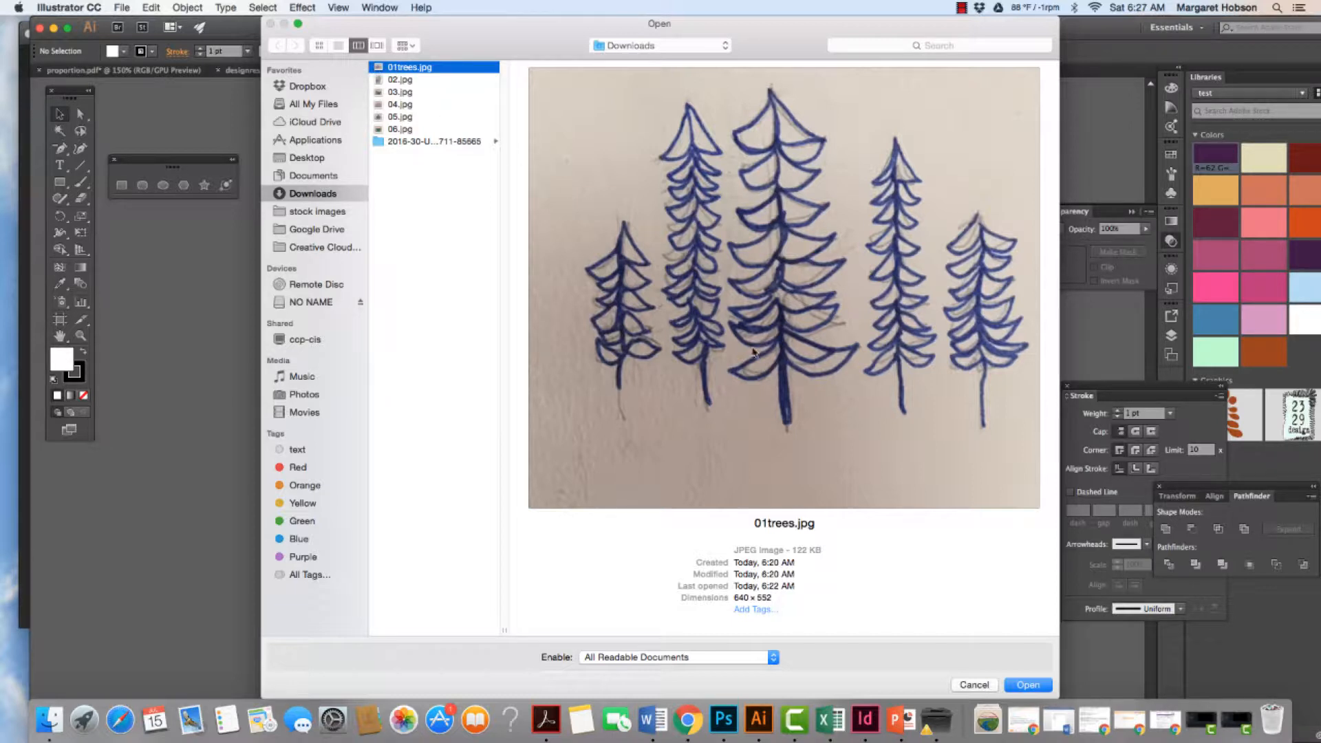
left_click(1027, 686)
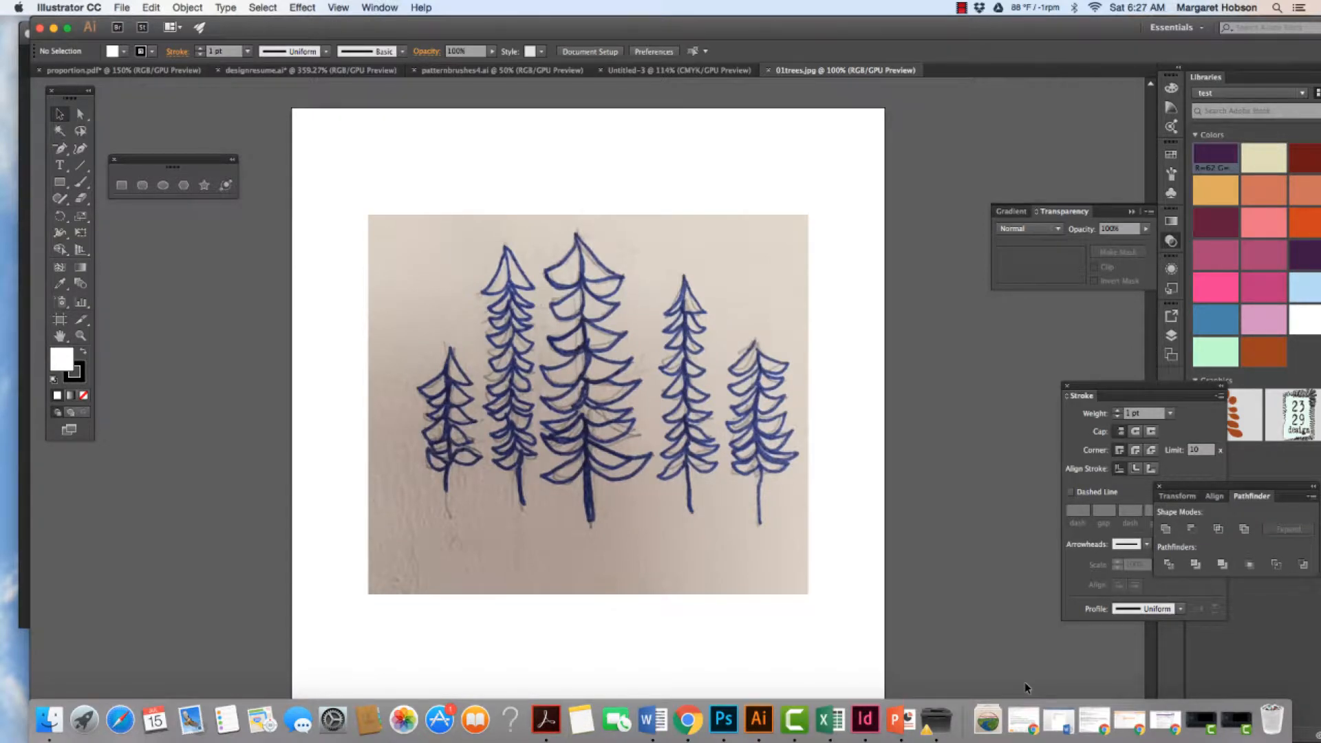
Move the tree sketch higher on the artboard and leave it selected
left_click(676, 546)
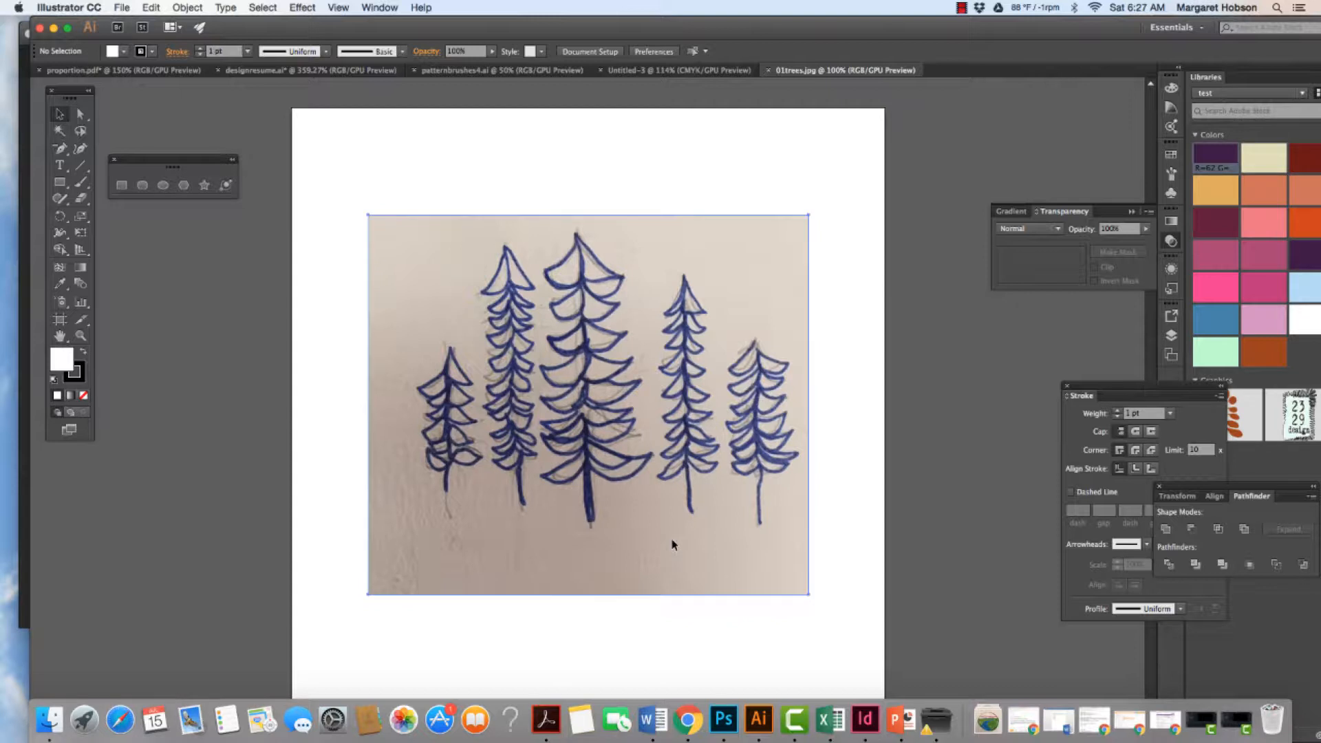
left_click_drag(672, 545, 671, 503)
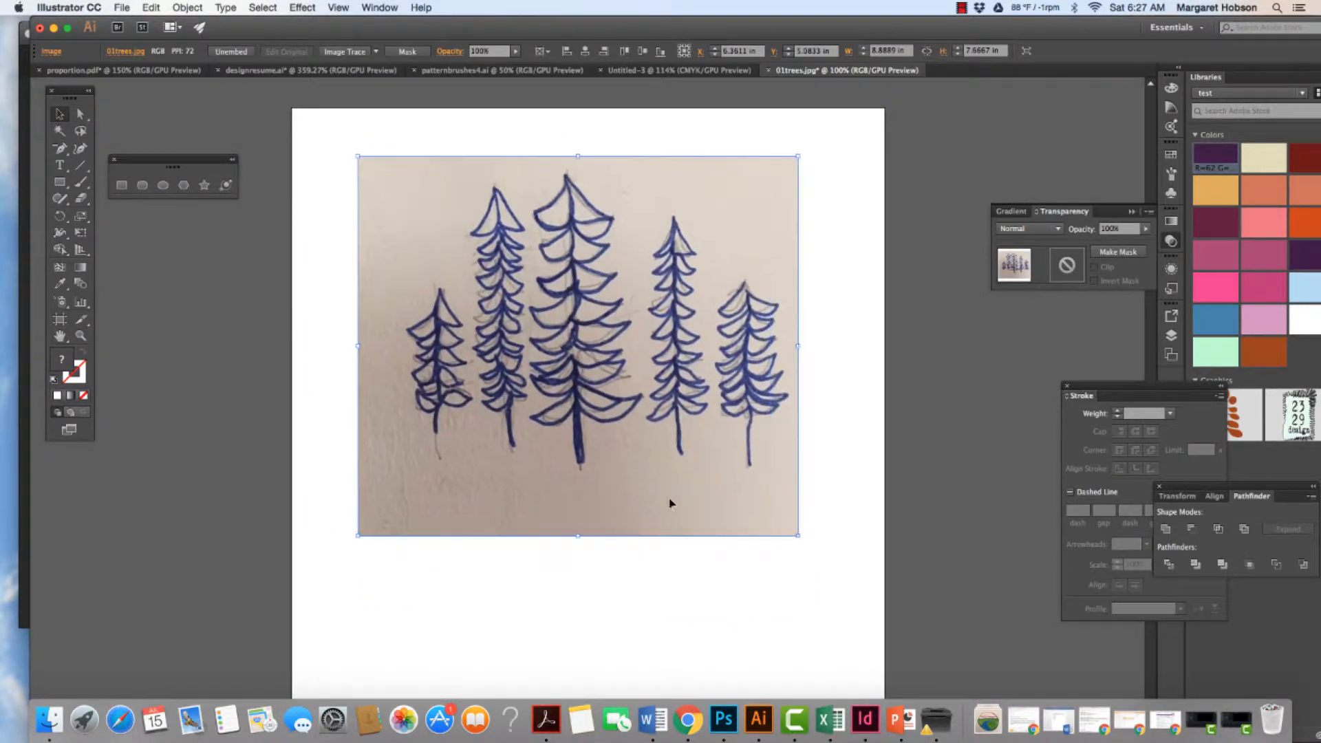
left_click(689, 617)
left_click(661, 504)
Image Trace the tree sketch with the 3 Colors preset instead of the default, and expand the tracing into editable paths
left_click(376, 54)
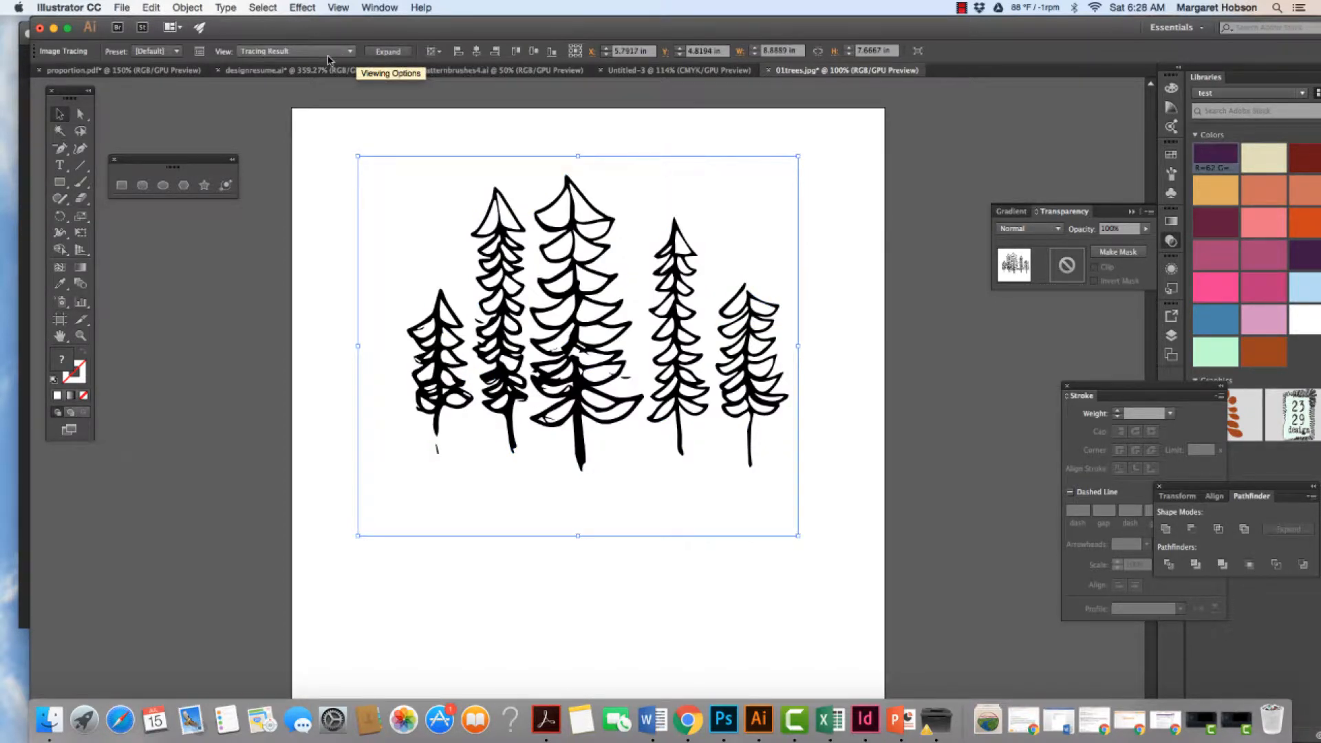
key("super+z")
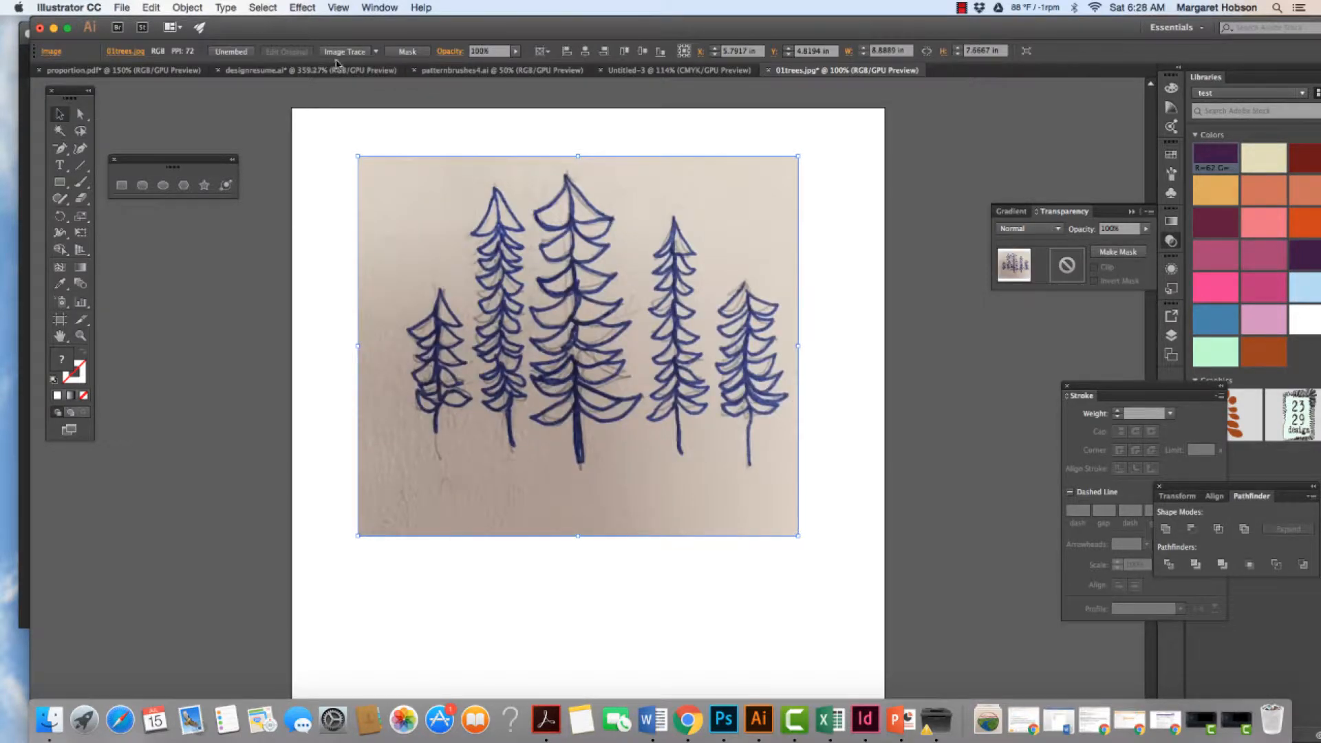
left_click(375, 52)
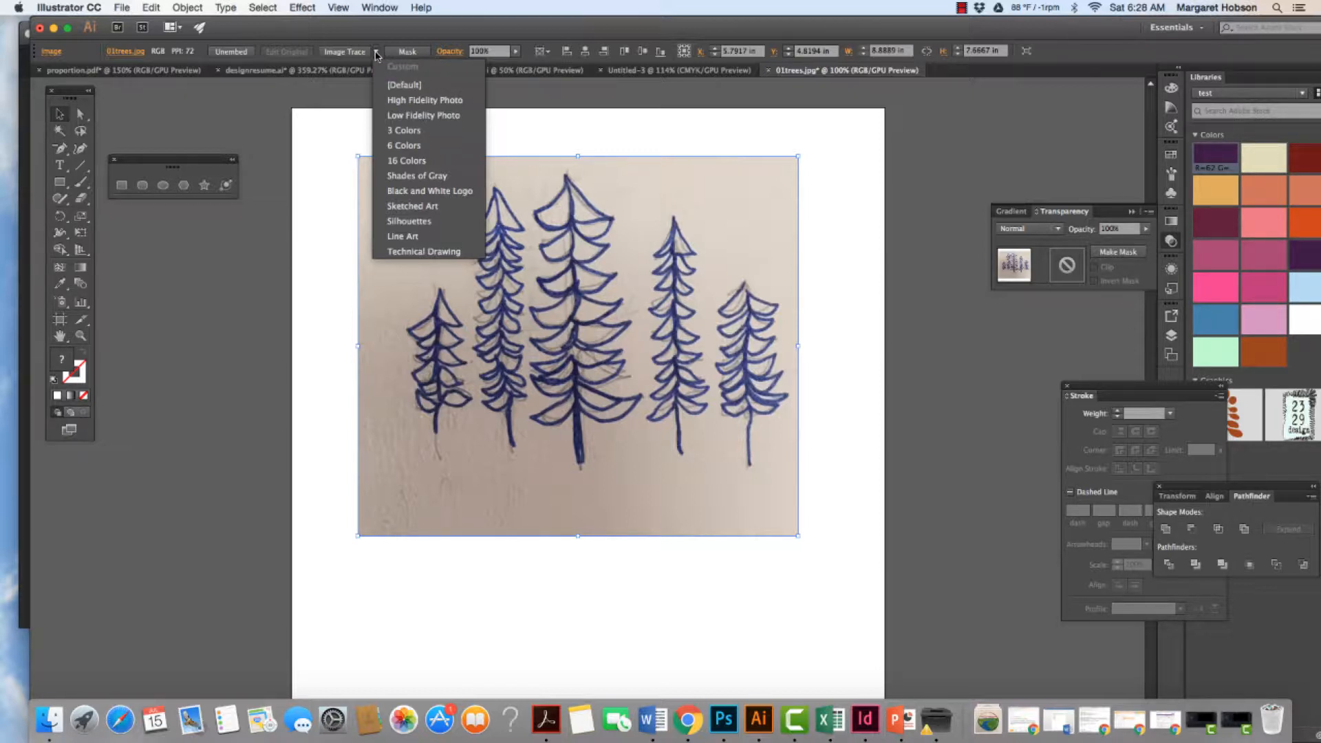
left_click(402, 131)
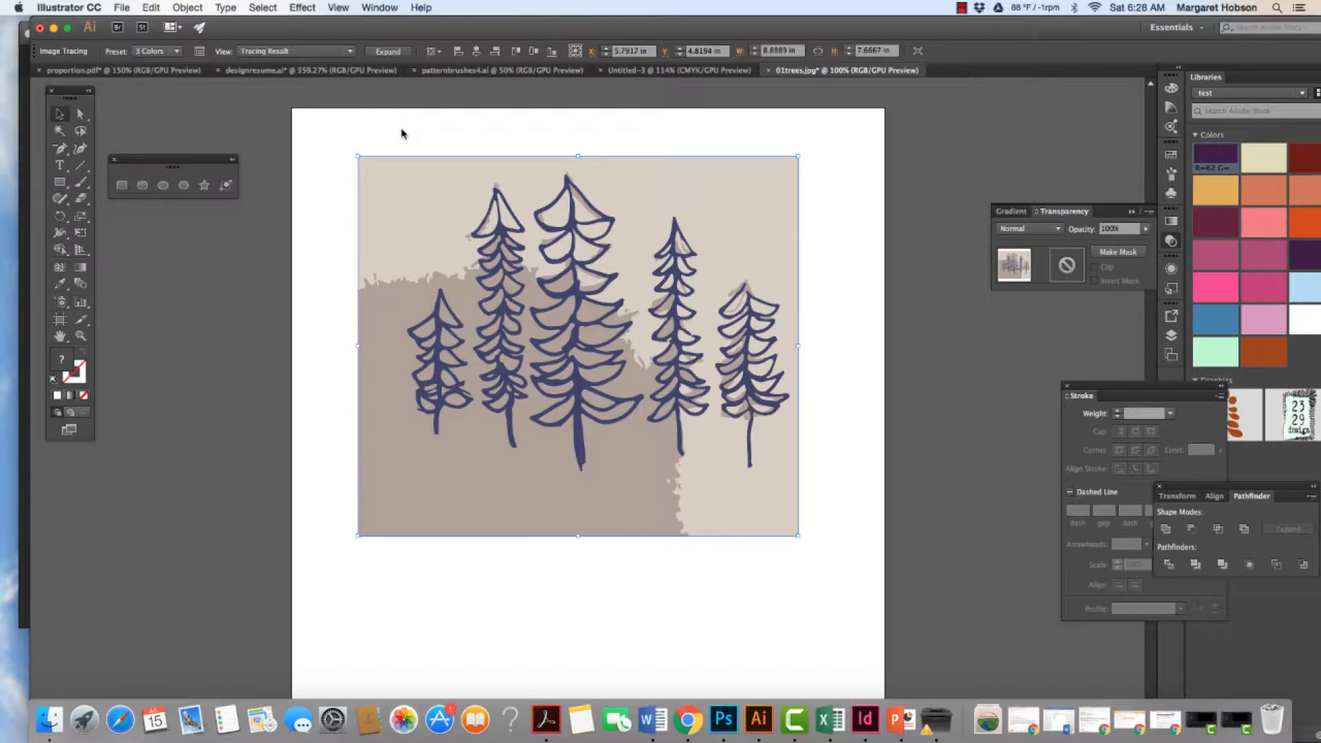
left_click(389, 52)
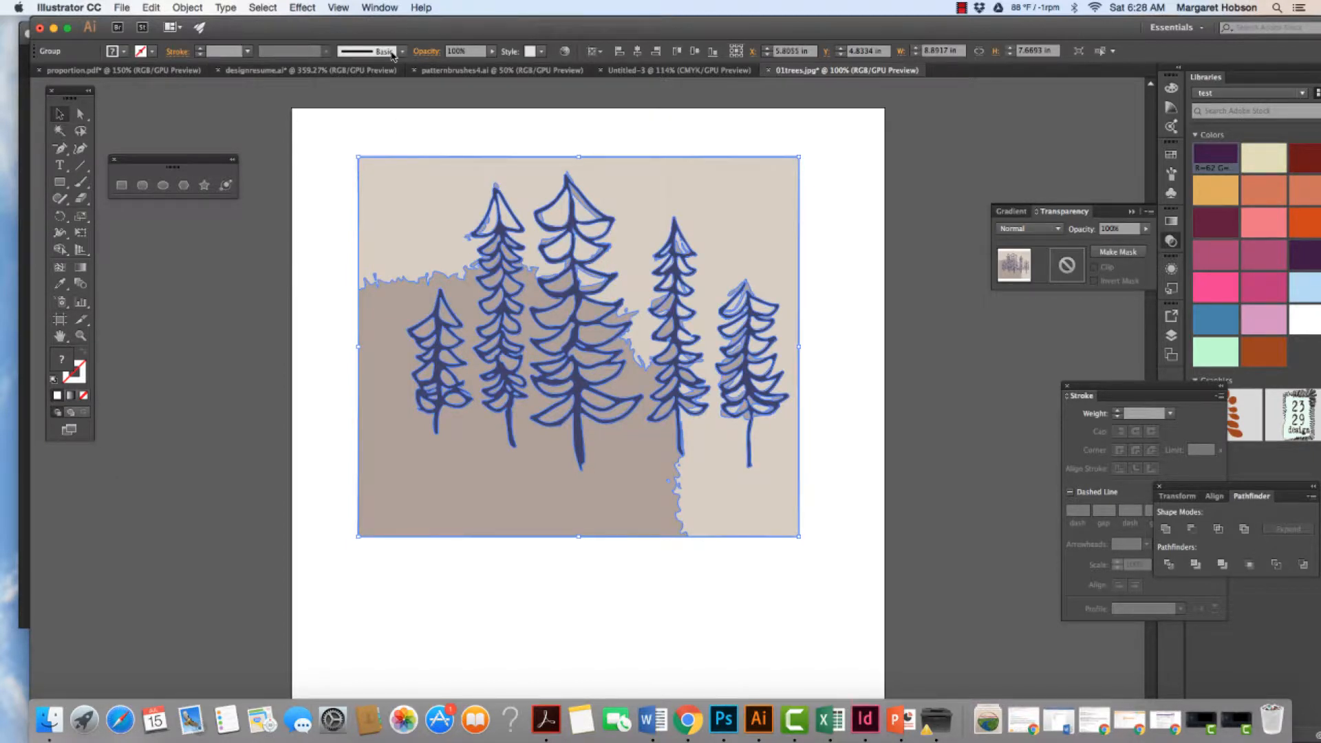
left_click(418, 126)
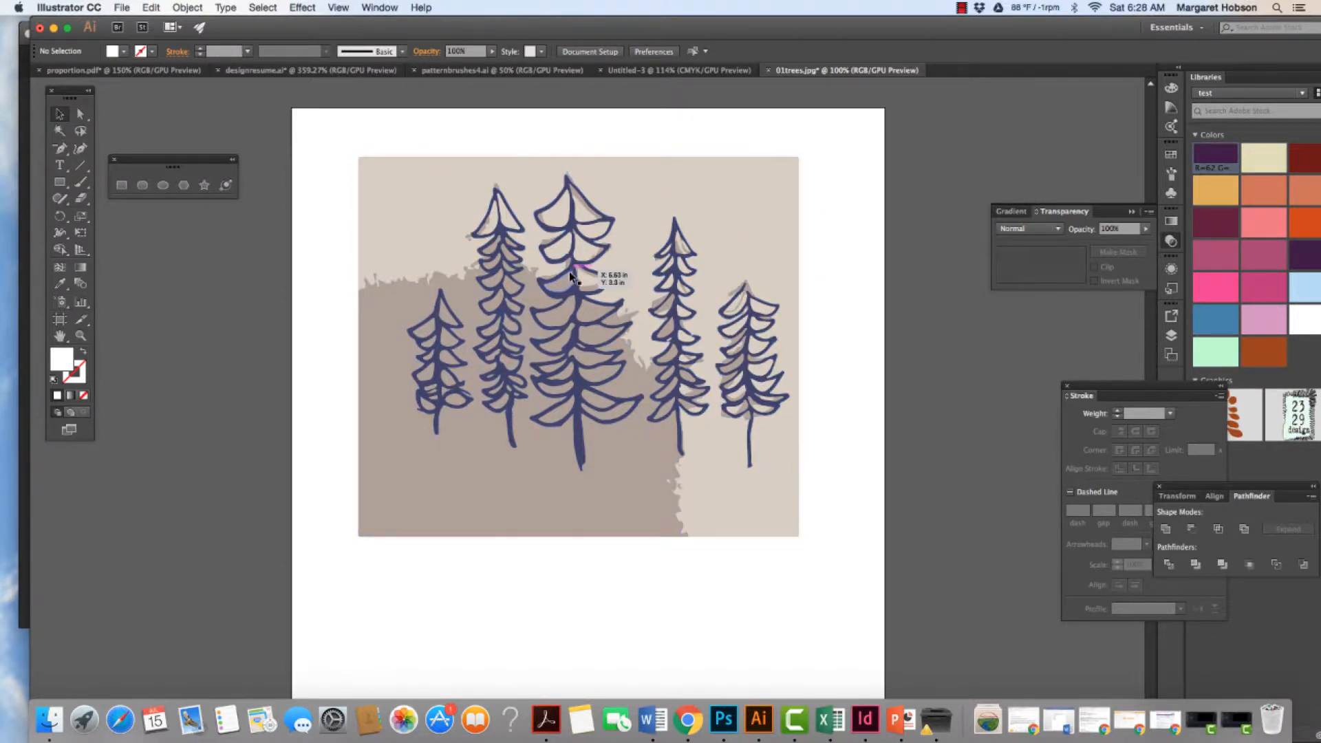
scroll(276, 217, "right", 1)
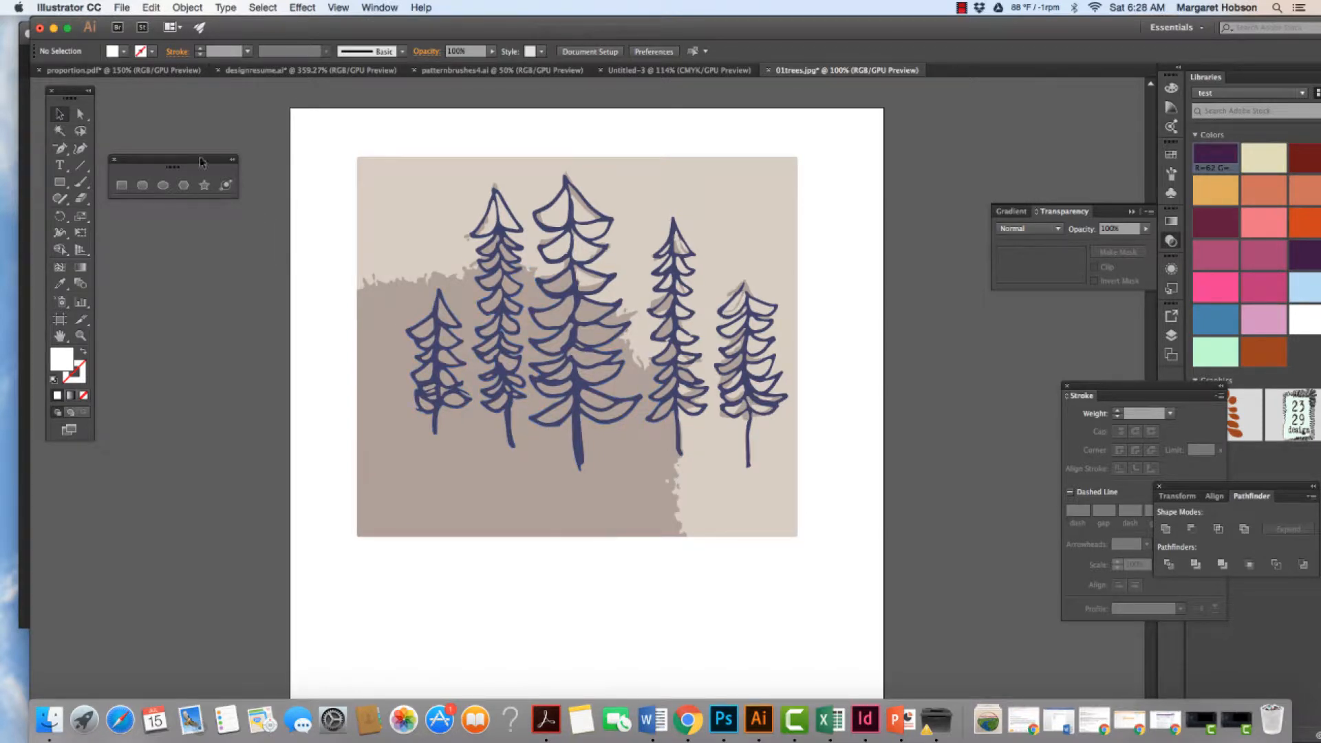
Reposition the expanded tree group slightly to the right and down on the artboard, and deselect it
left_click_drag(469, 223, 494, 234)
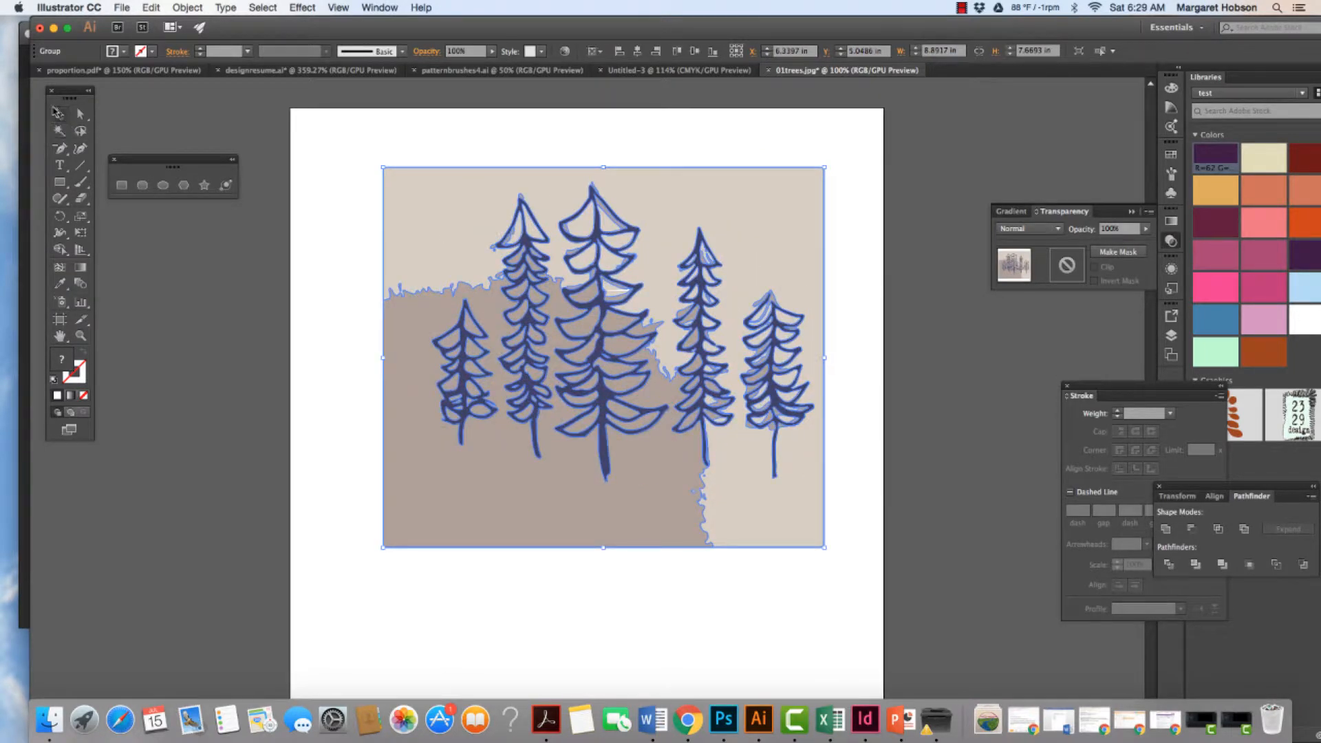
key("super+z")
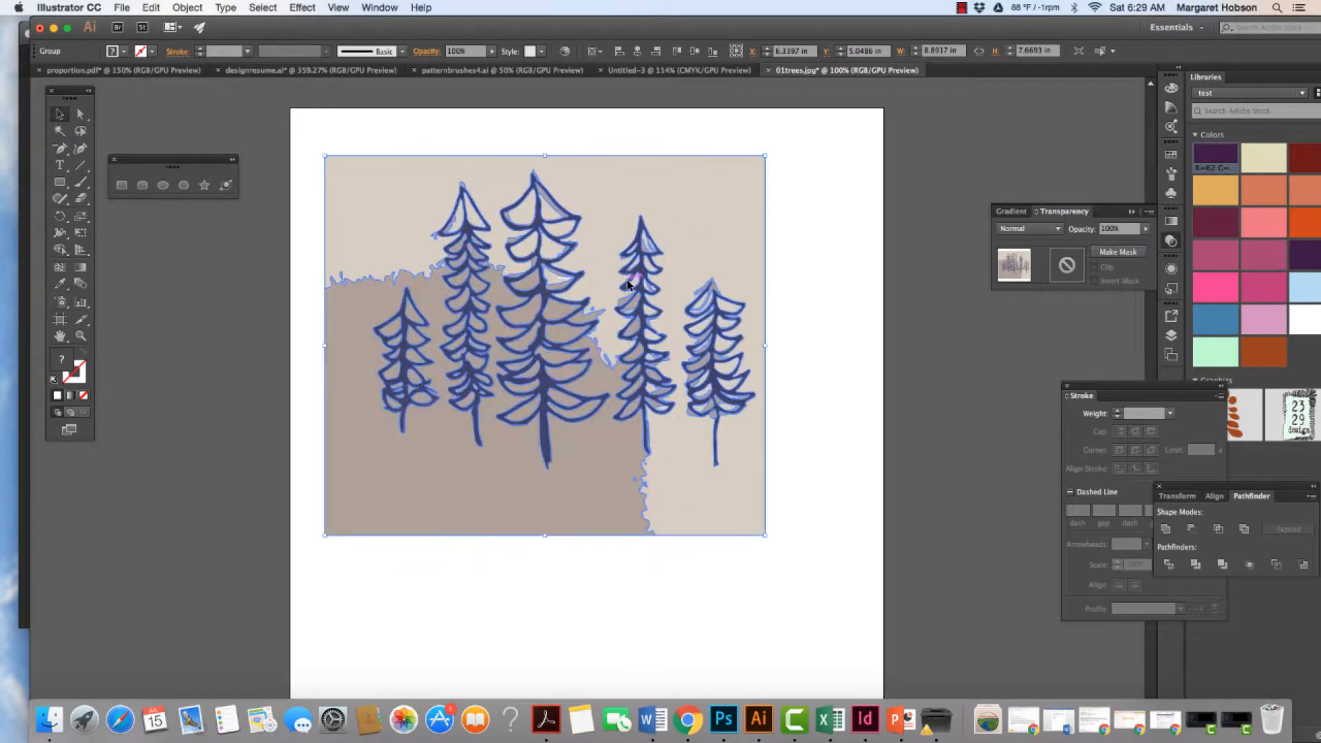
left_click_drag(626, 279, 677, 289)
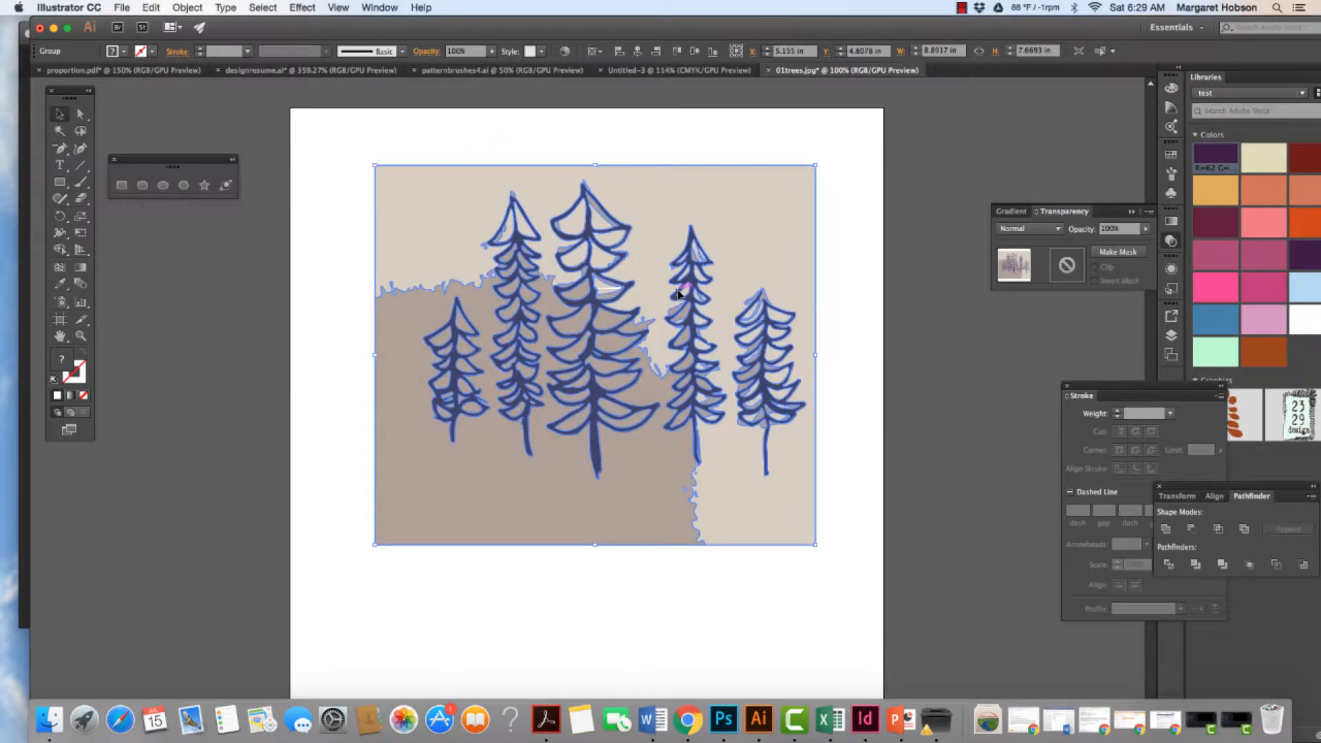
left_click(351, 260)
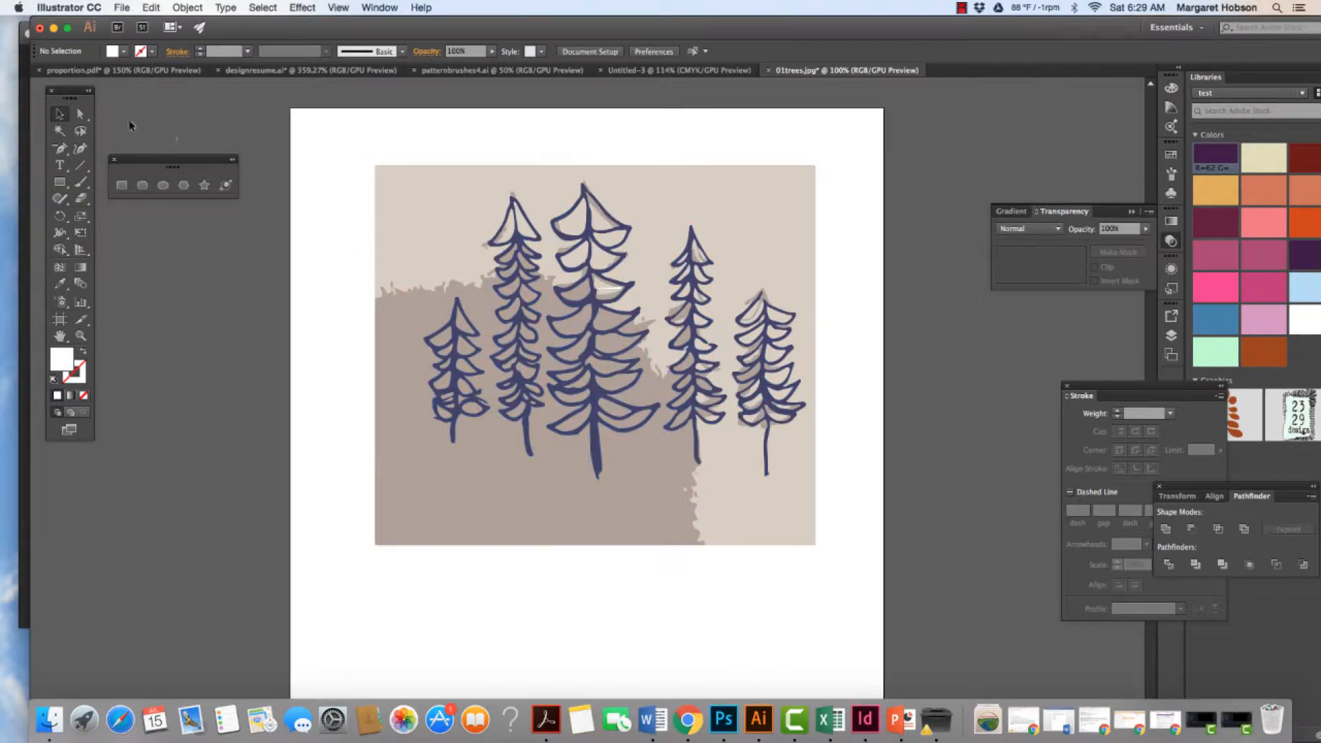
Directly select and delete the large light beige background shape and the darker taupe background shape behind the trees
left_click(80, 116)
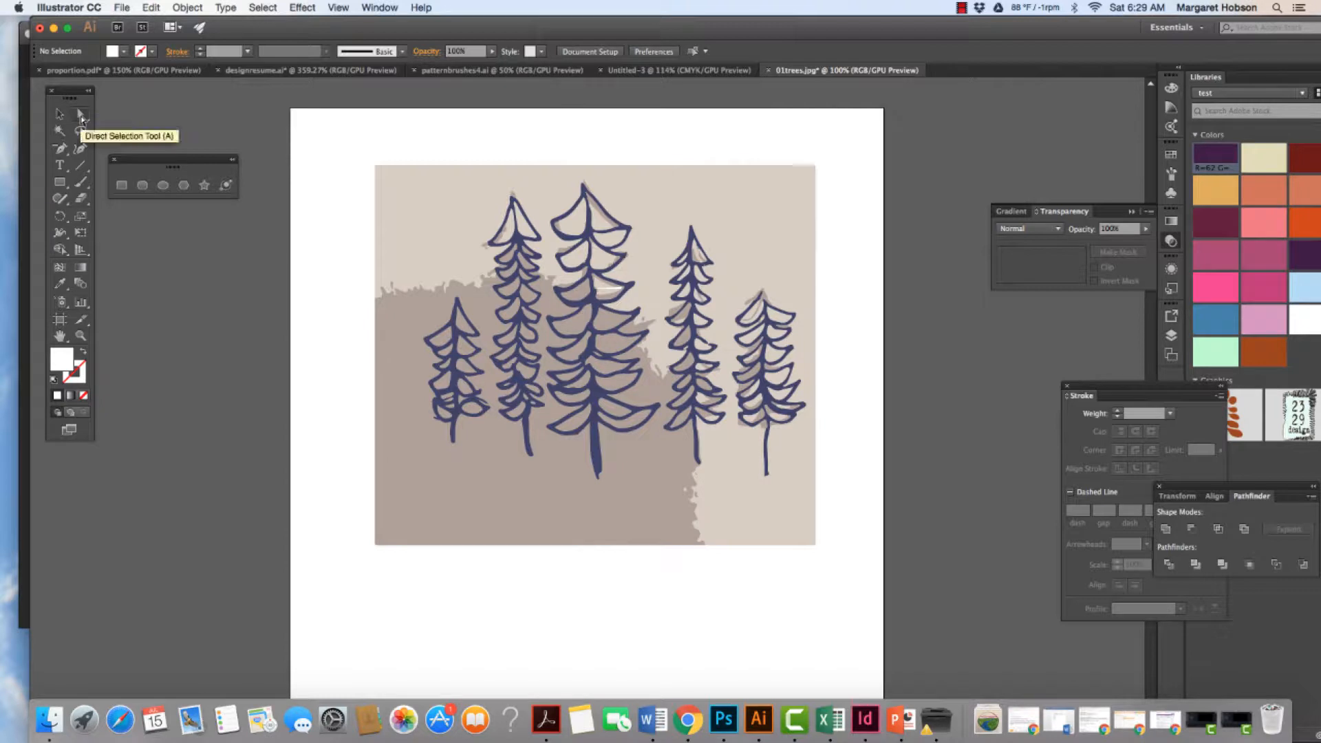
left_click(377, 190)
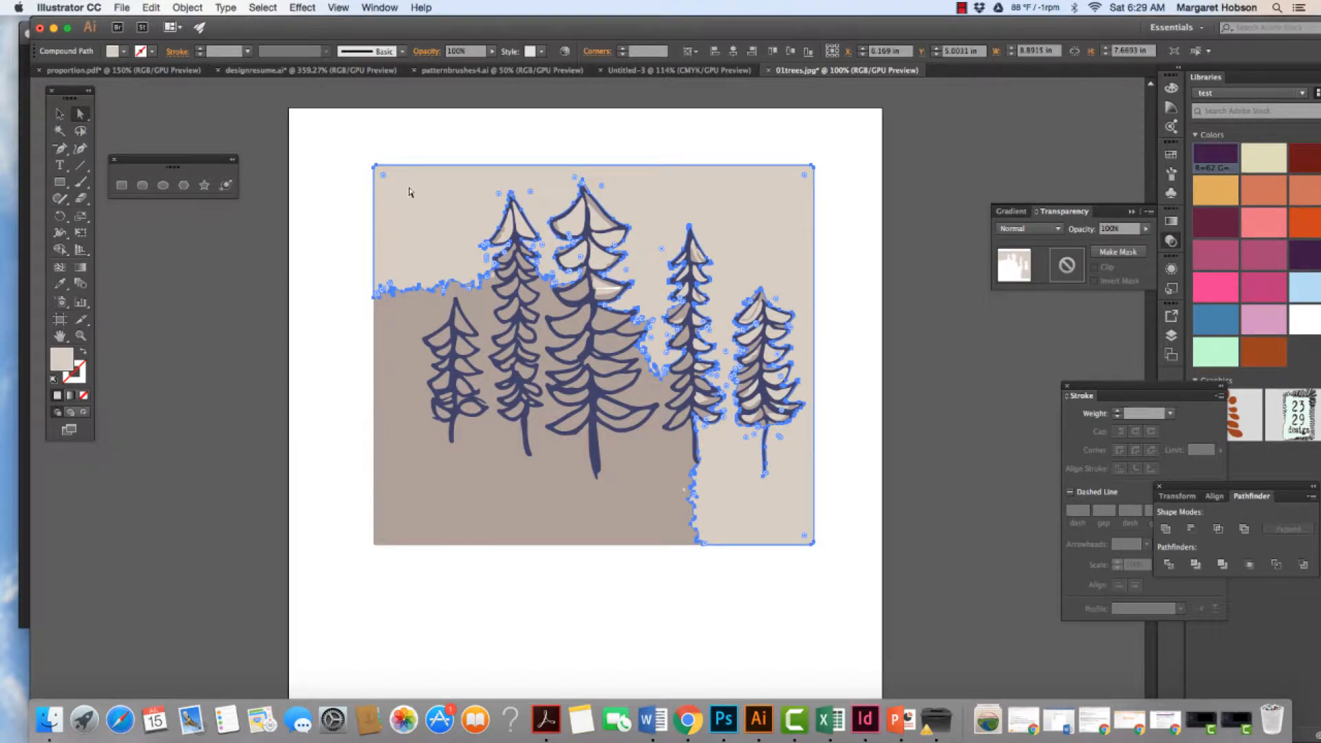
key("Delete")
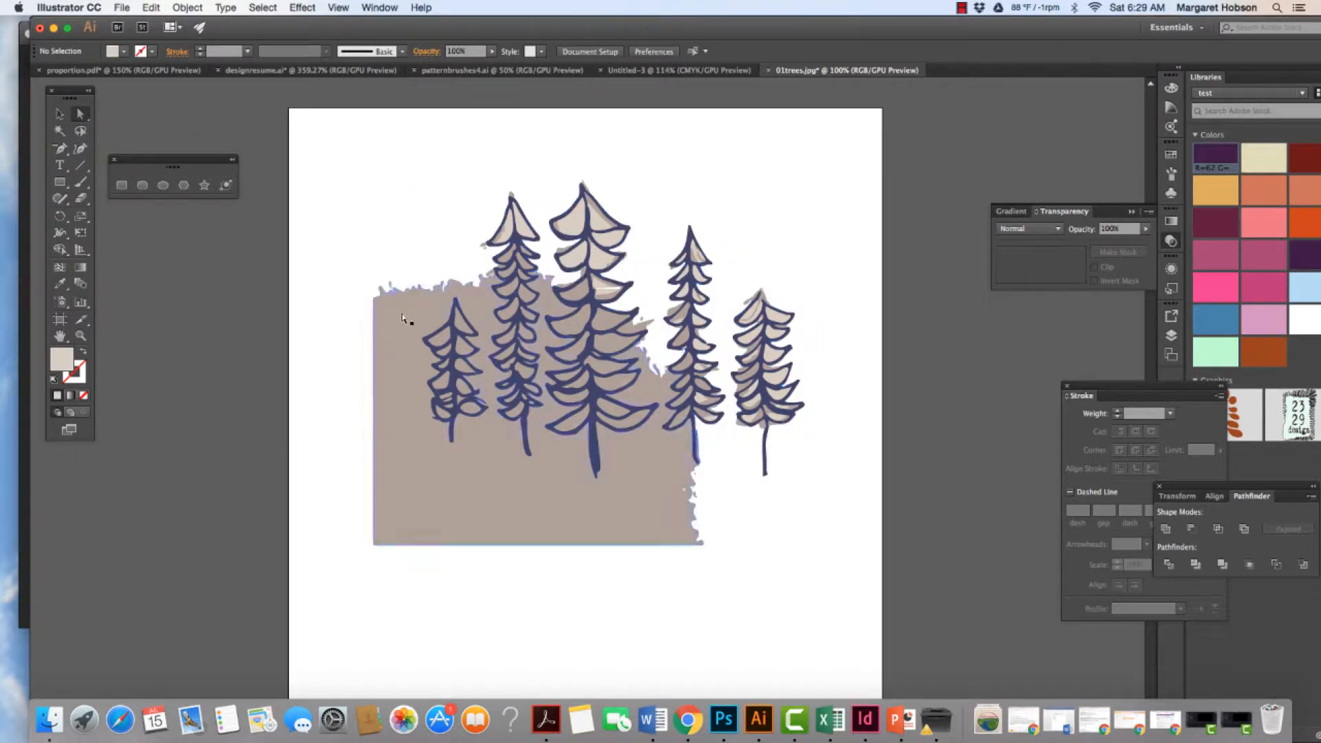
left_click(402, 318)
key("Delete")
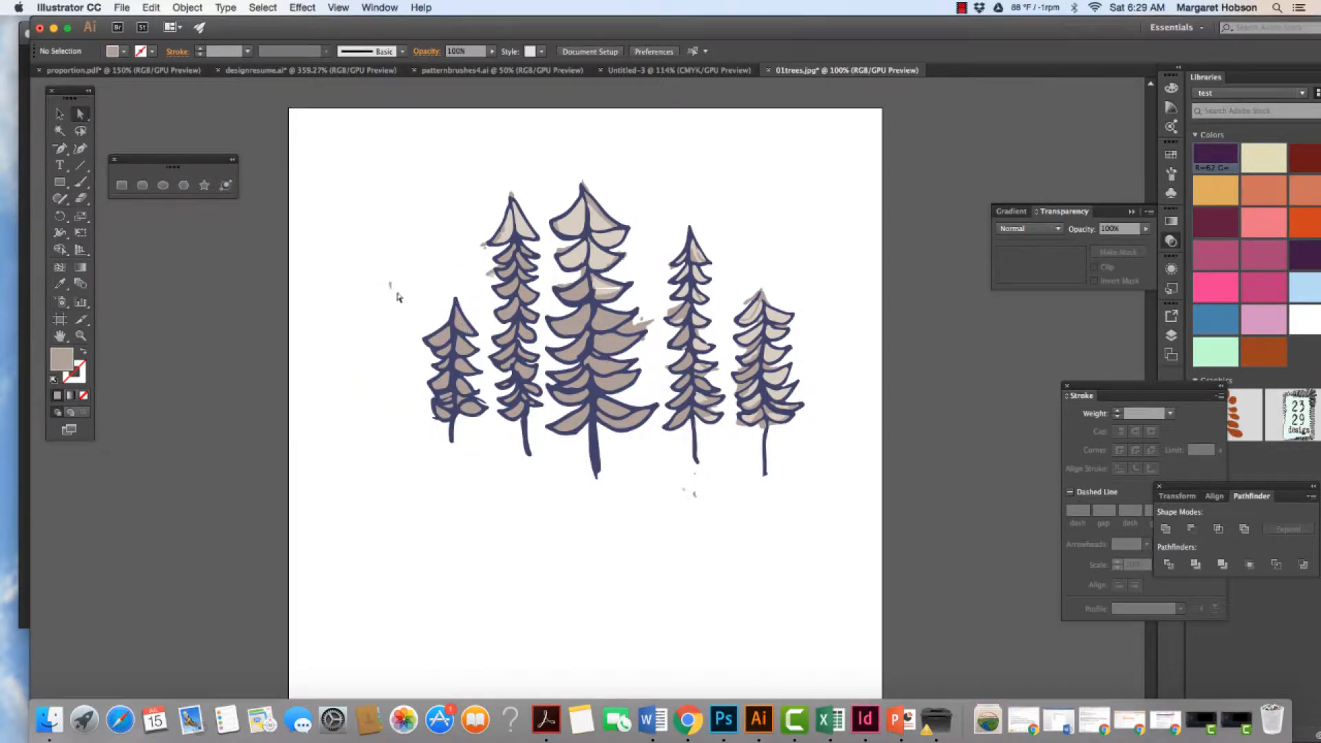
Select a taupe piece in the leftmost tree, extend the selection to all objects with the same fill color, and delete them
left_click(462, 326)
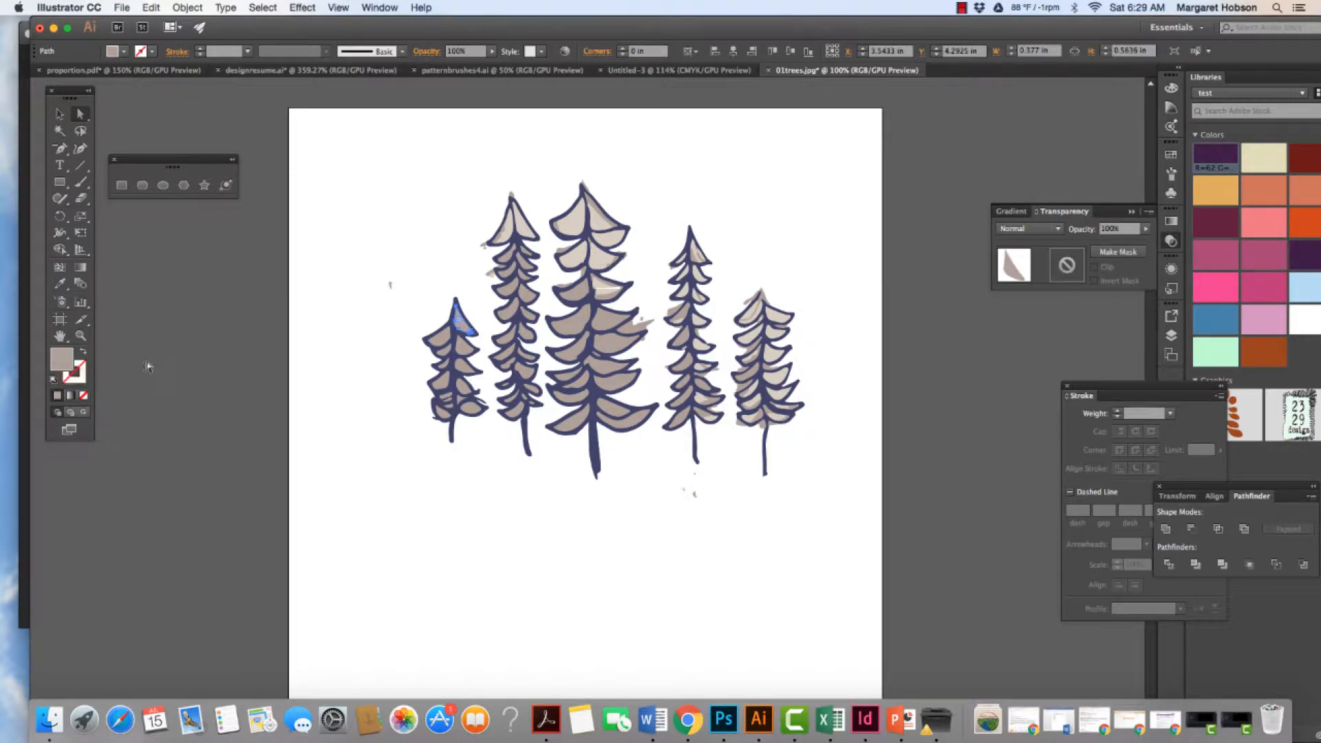
left_click(258, 6)
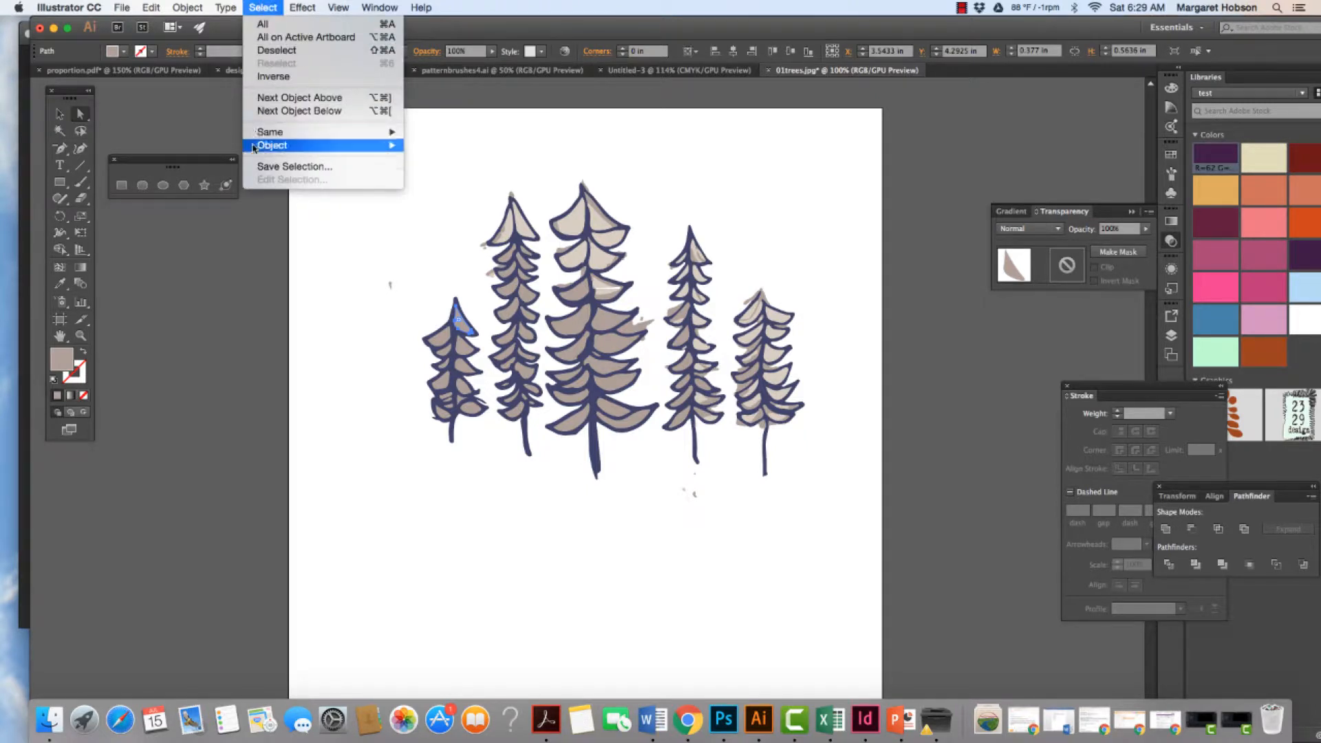
mouse_move(371, 132)
left_click(438, 185)
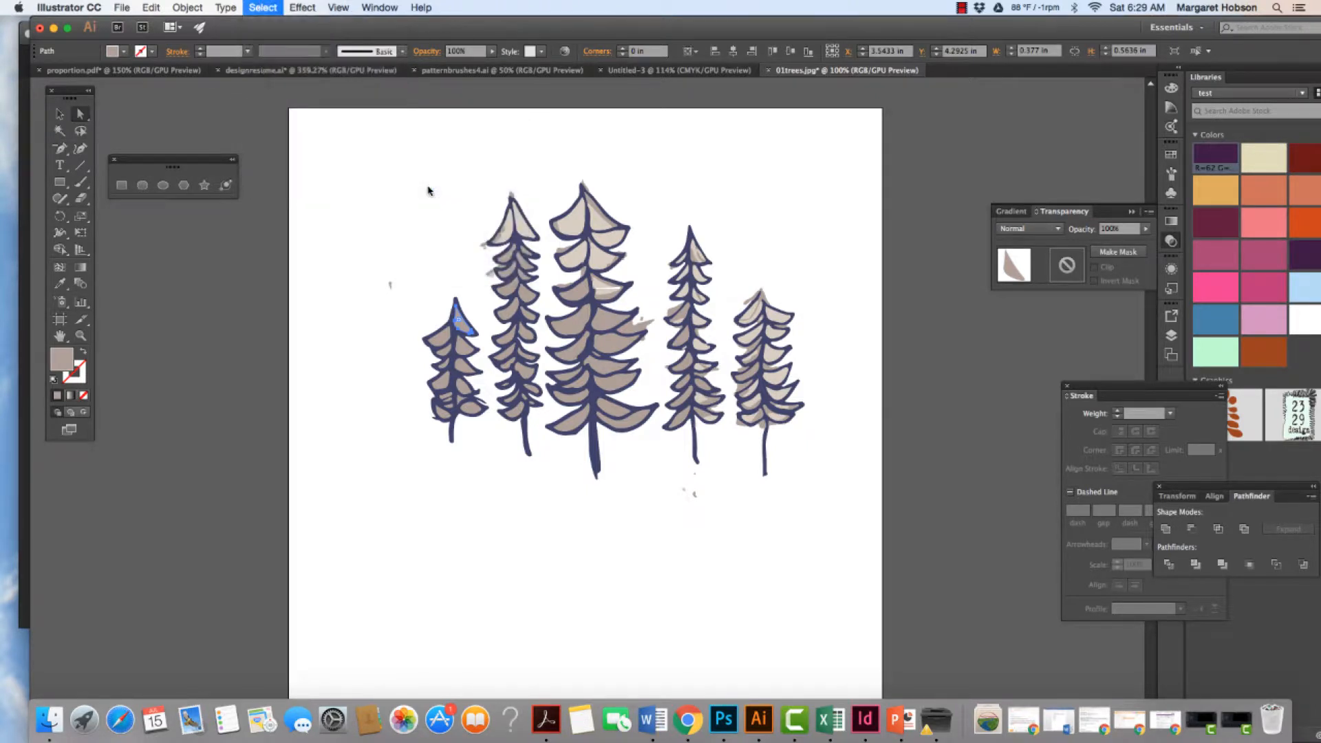
key("Delete")
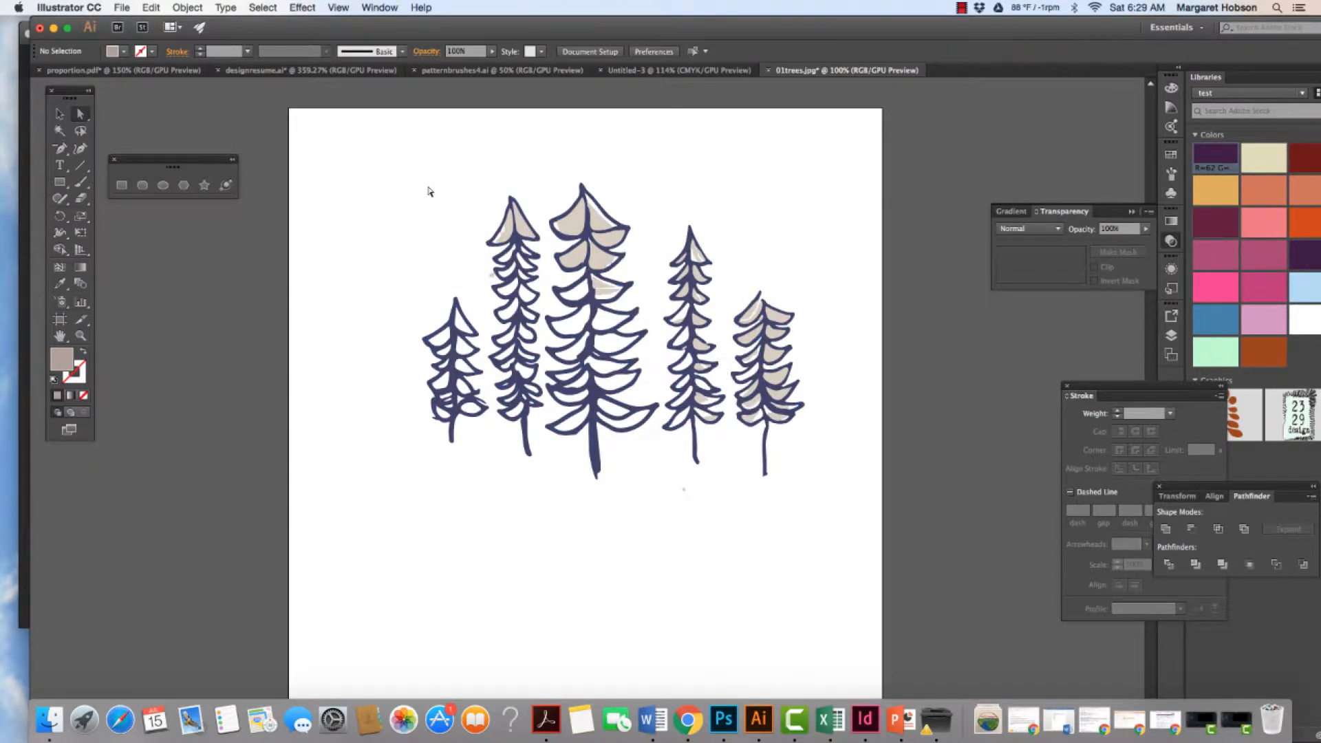
Select a light beige piece in the tallest tree, extend the selection to the same fill color, and delete all of it
left_click(574, 225)
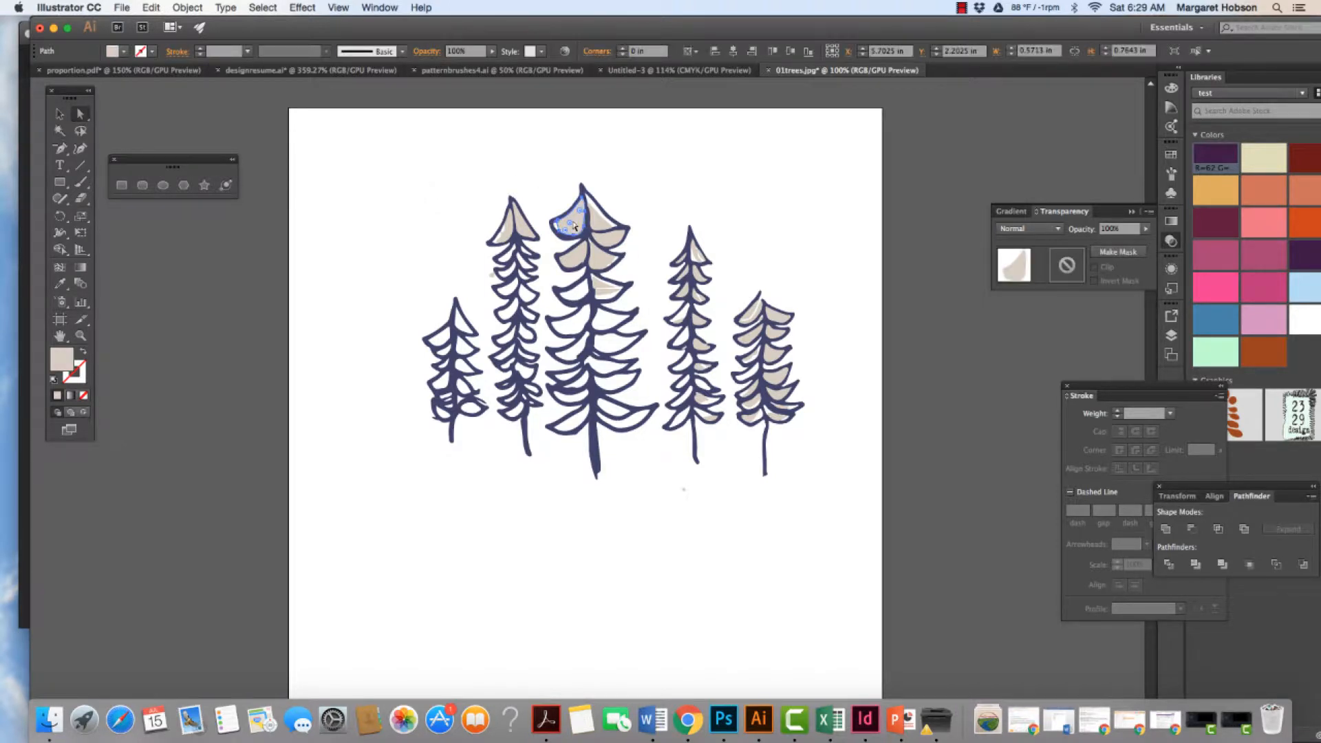
left_click(266, 8)
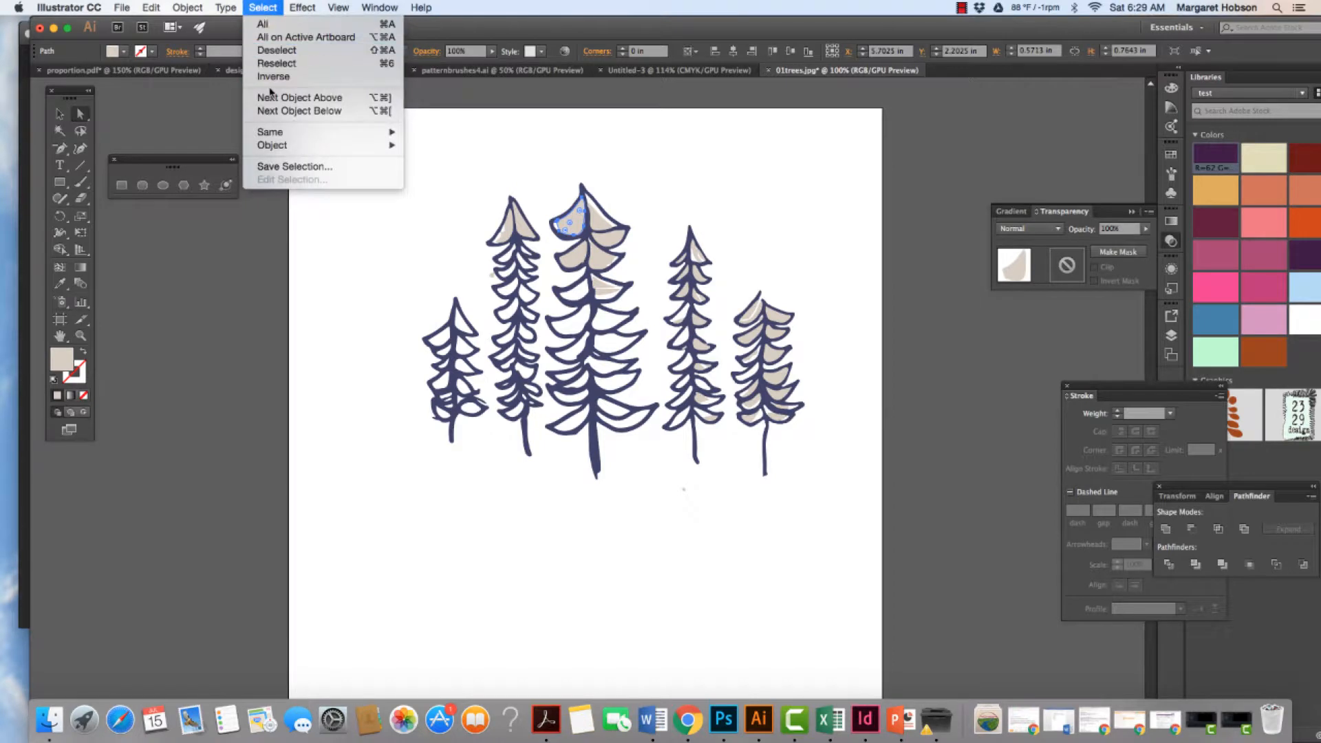
mouse_move(276, 135)
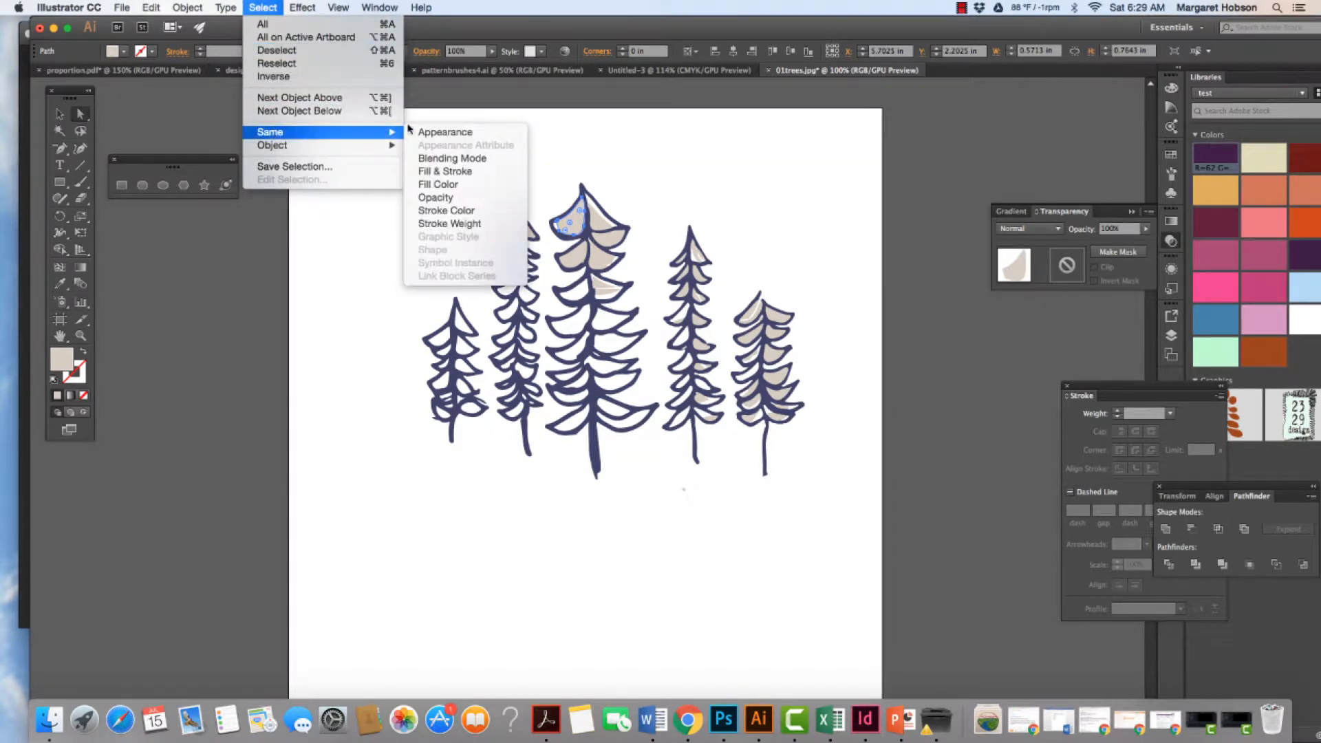
left_click(435, 184)
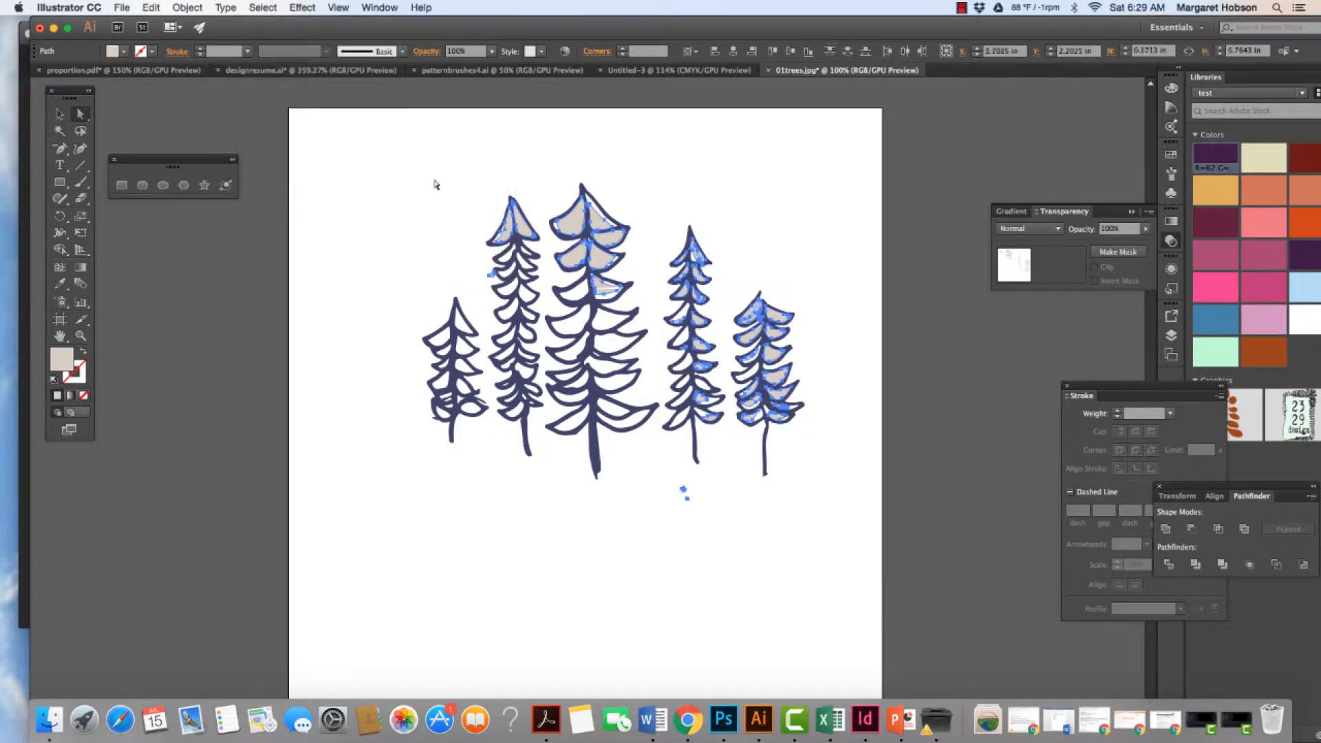
key("Delete")
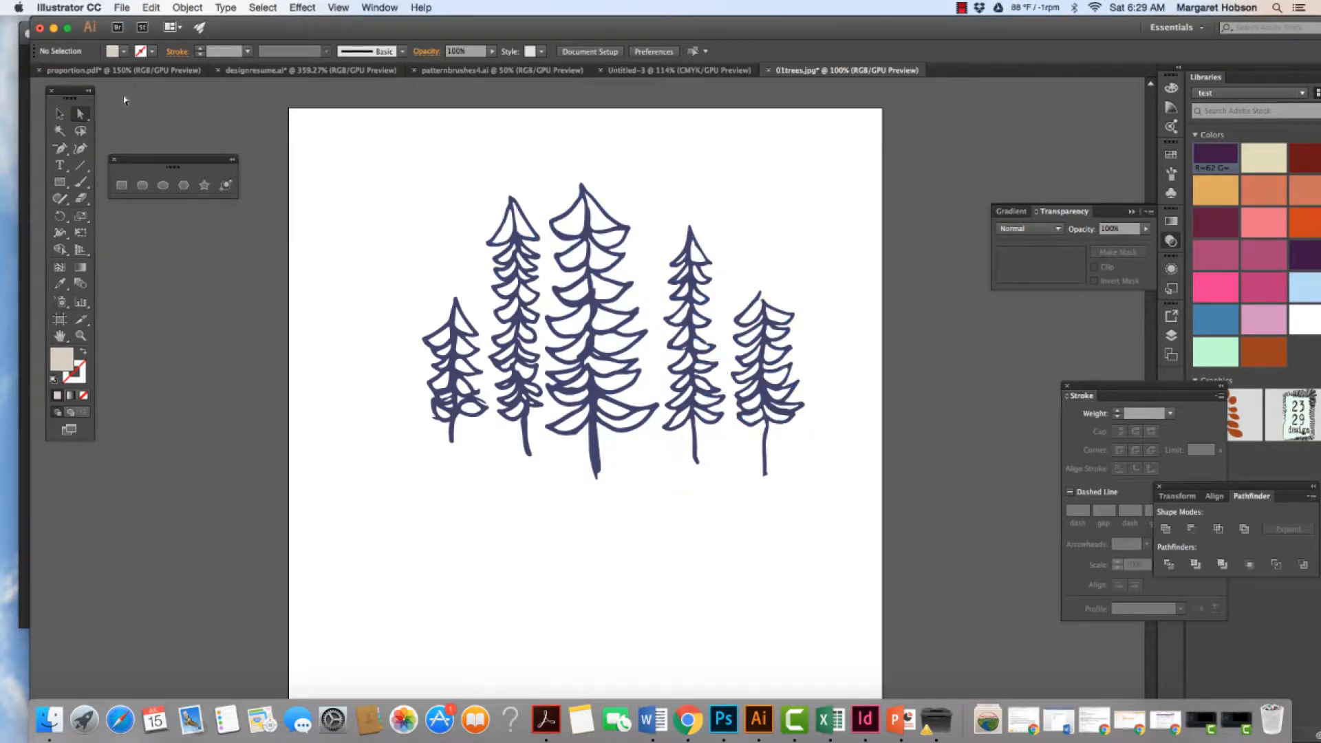
Select the tree group and start simplifying its paths with a live preview, a 147° angle threshold and 58% curve precision
left_click(60, 115)
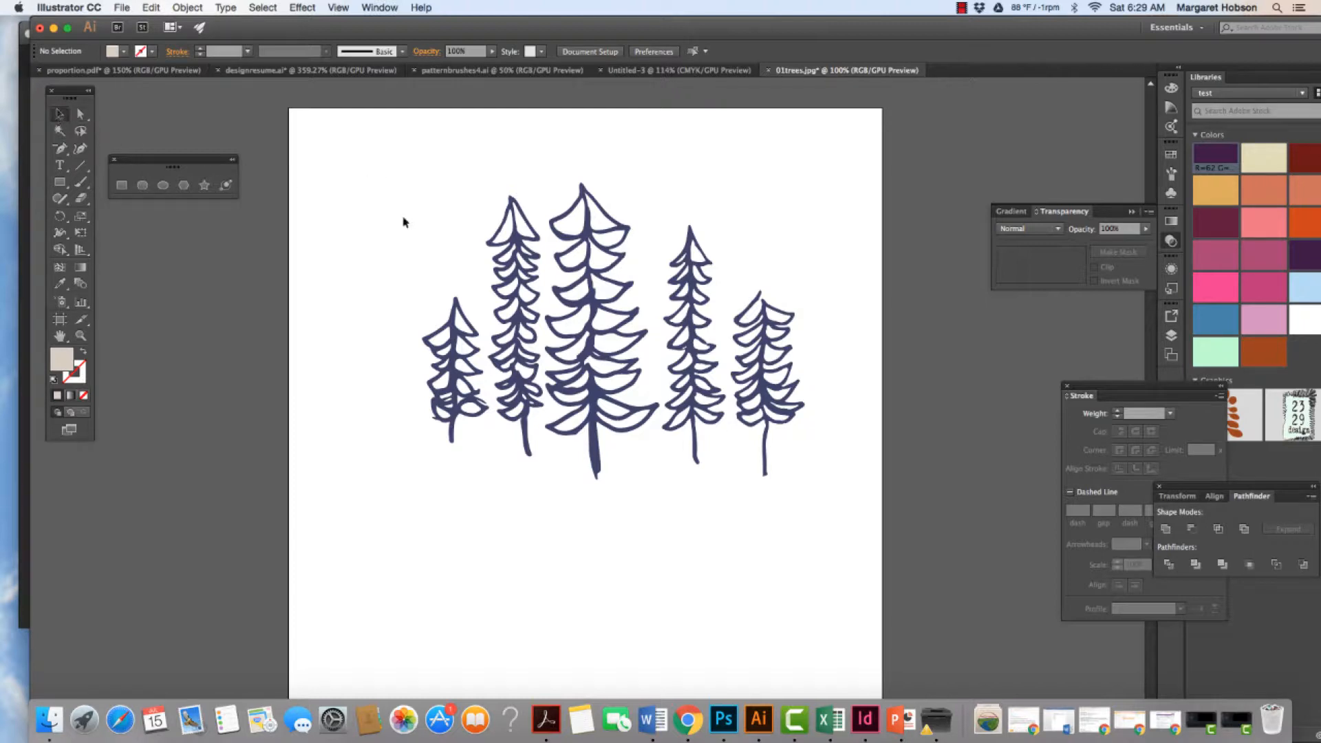
left_click(516, 275)
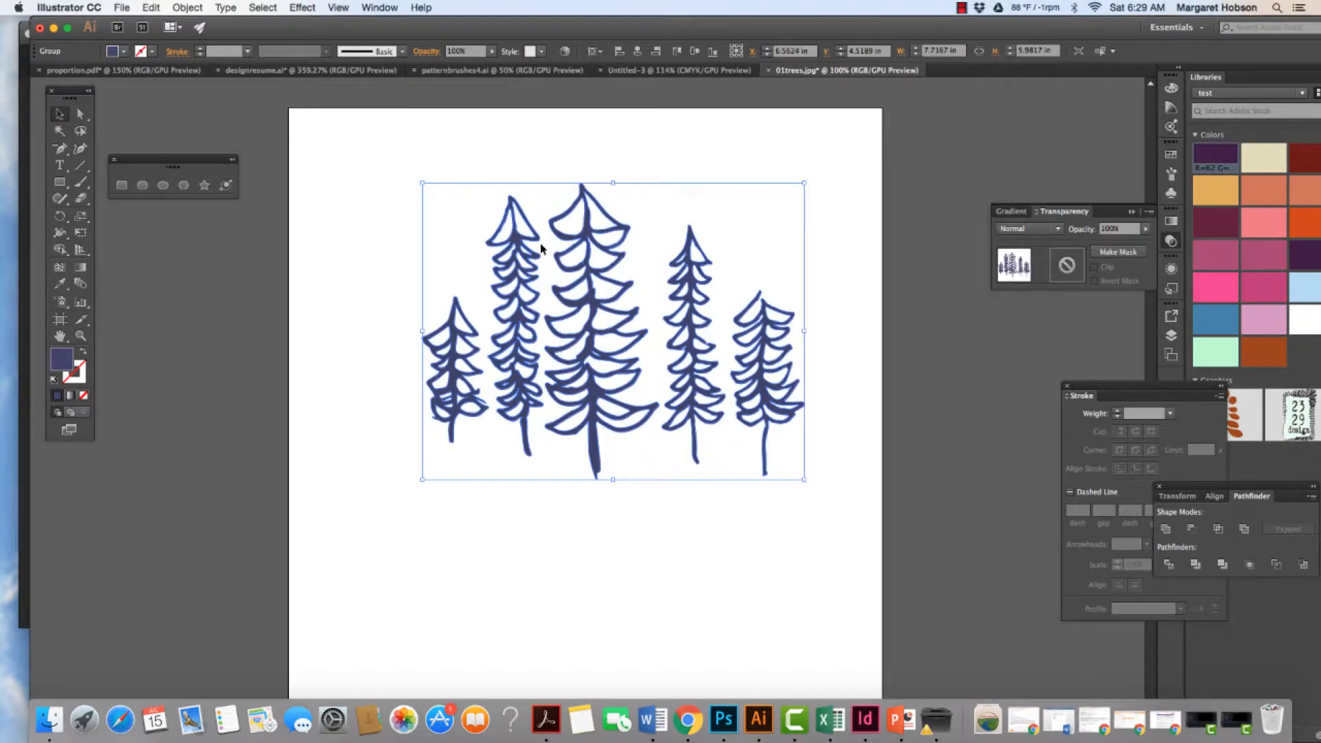
left_click(193, 9)
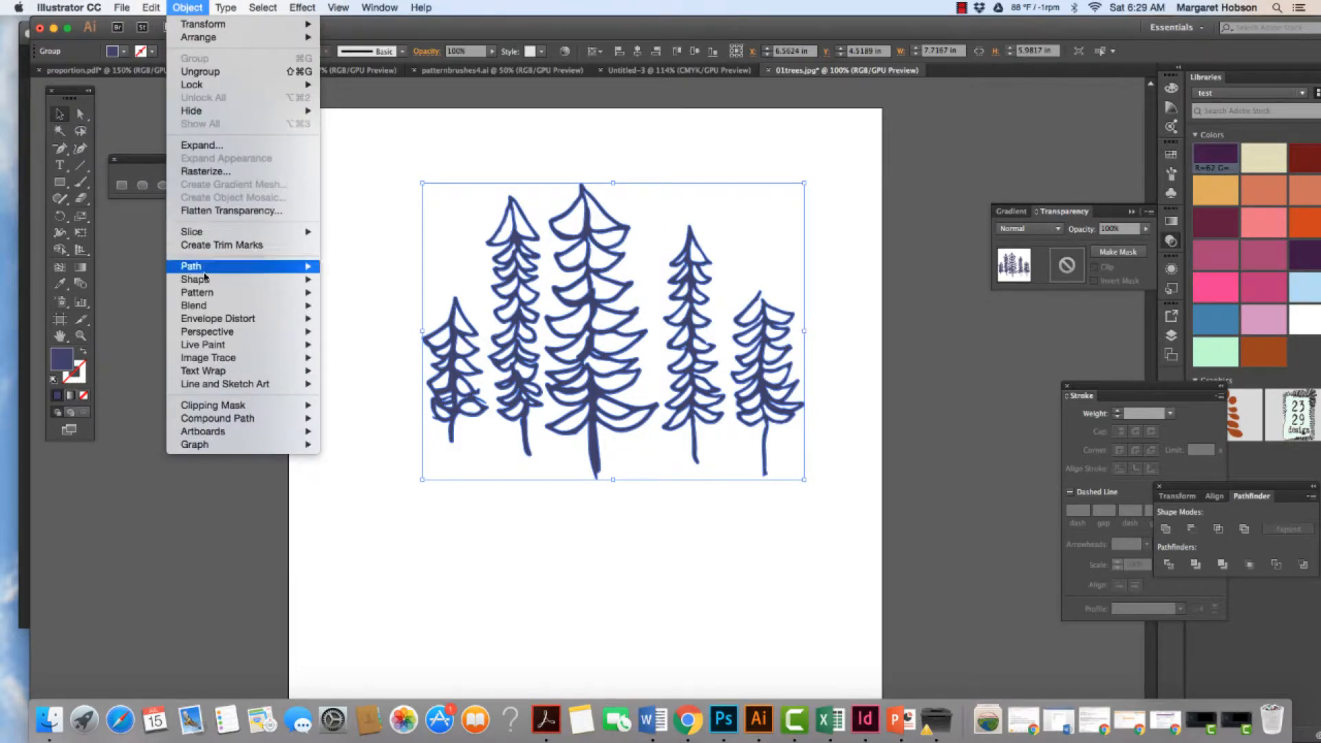
mouse_move(204, 267)
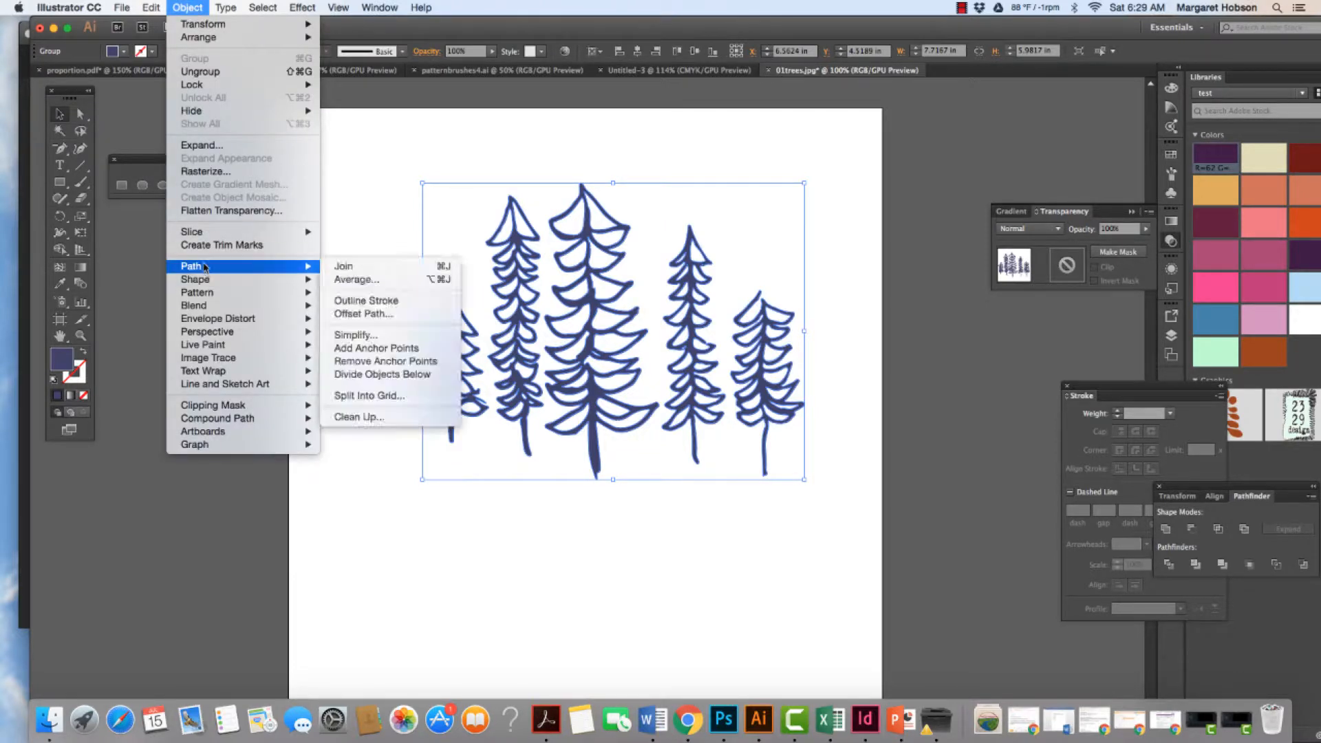
left_click(355, 337)
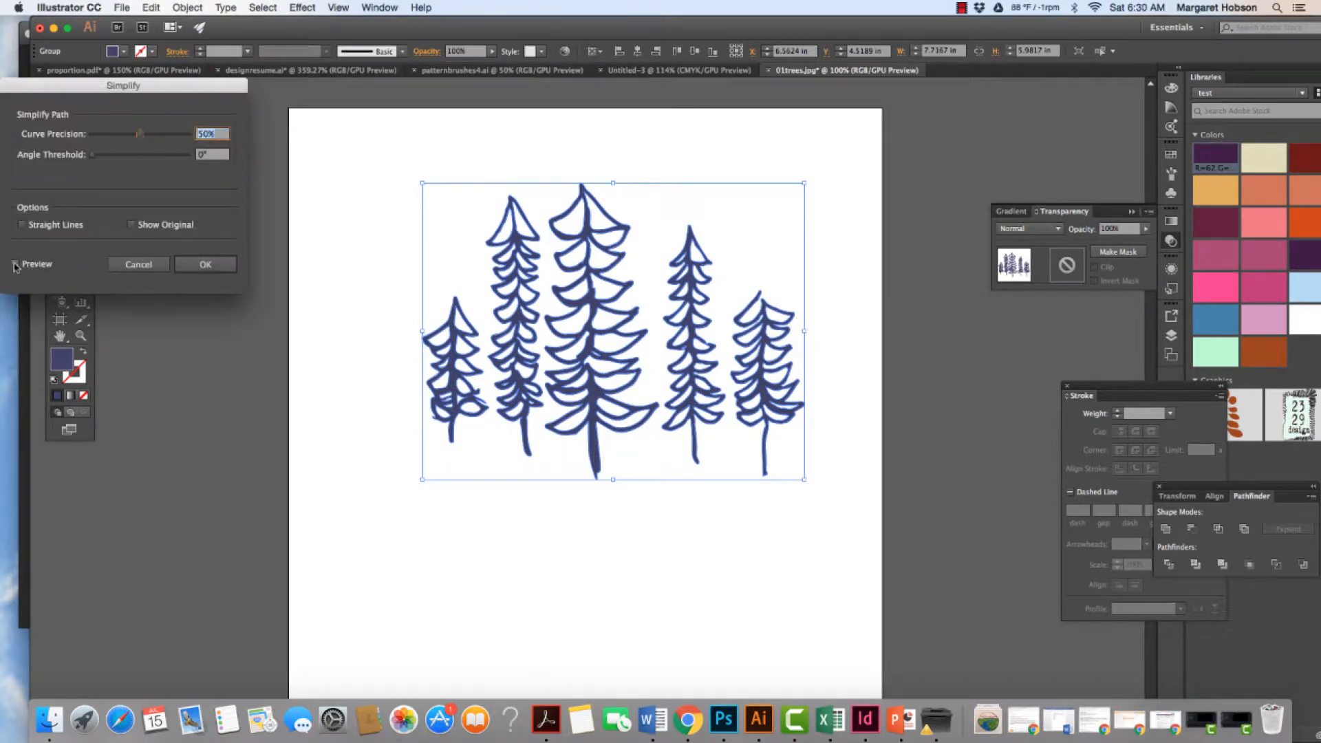
left_click(15, 265)
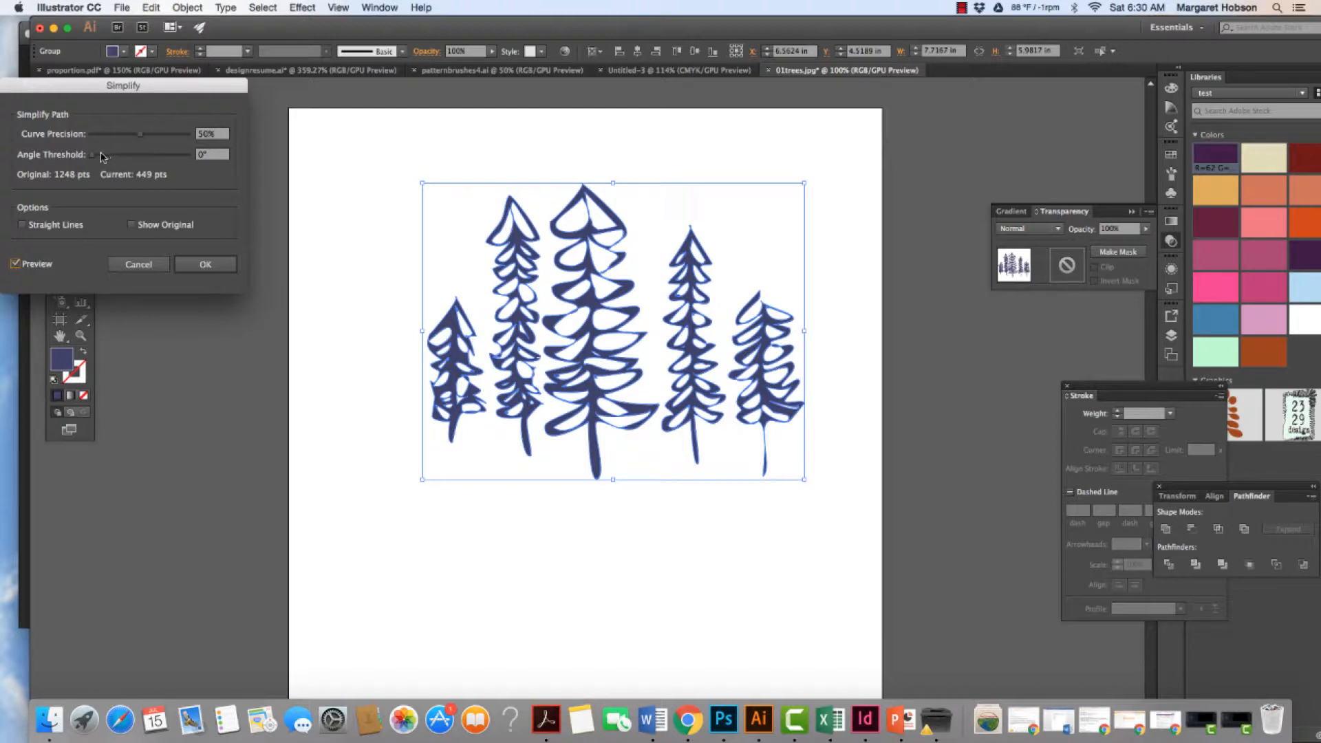
left_click_drag(92, 158, 171, 158)
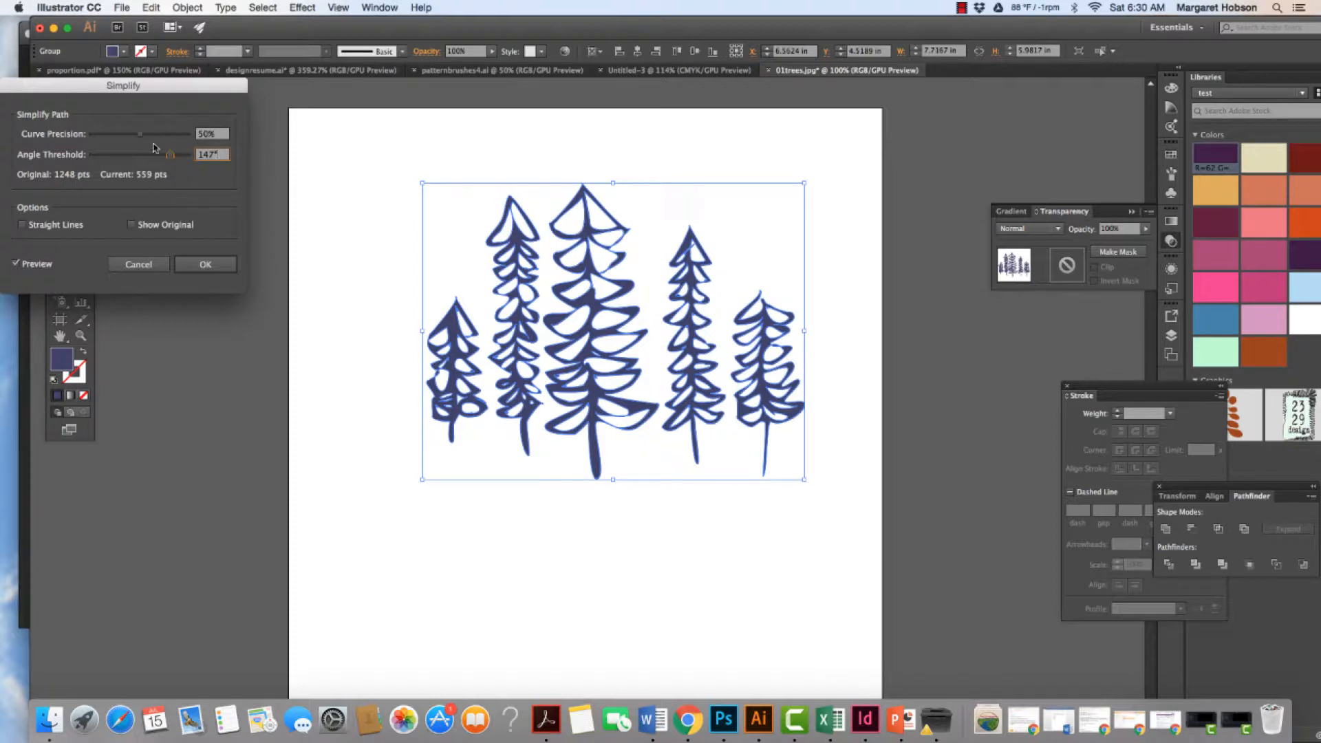
left_click_drag(140, 137, 147, 136)
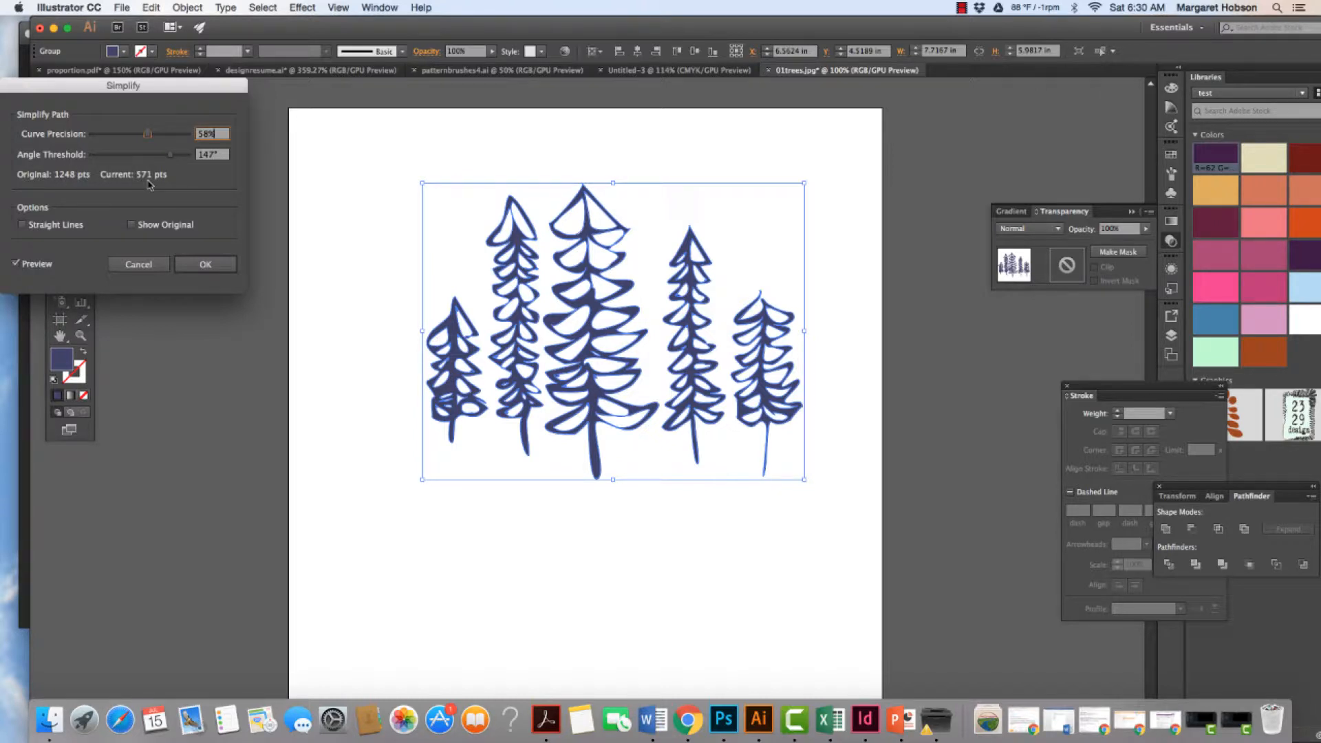
Compare the simplified preview with the original, raise curve precision to 92% and angle threshold to 156°, and apply the simplification
left_click(15, 265)
left_click(15, 264)
left_click(15, 265)
left_click(16, 265)
left_click_drag(145, 137, 164, 138)
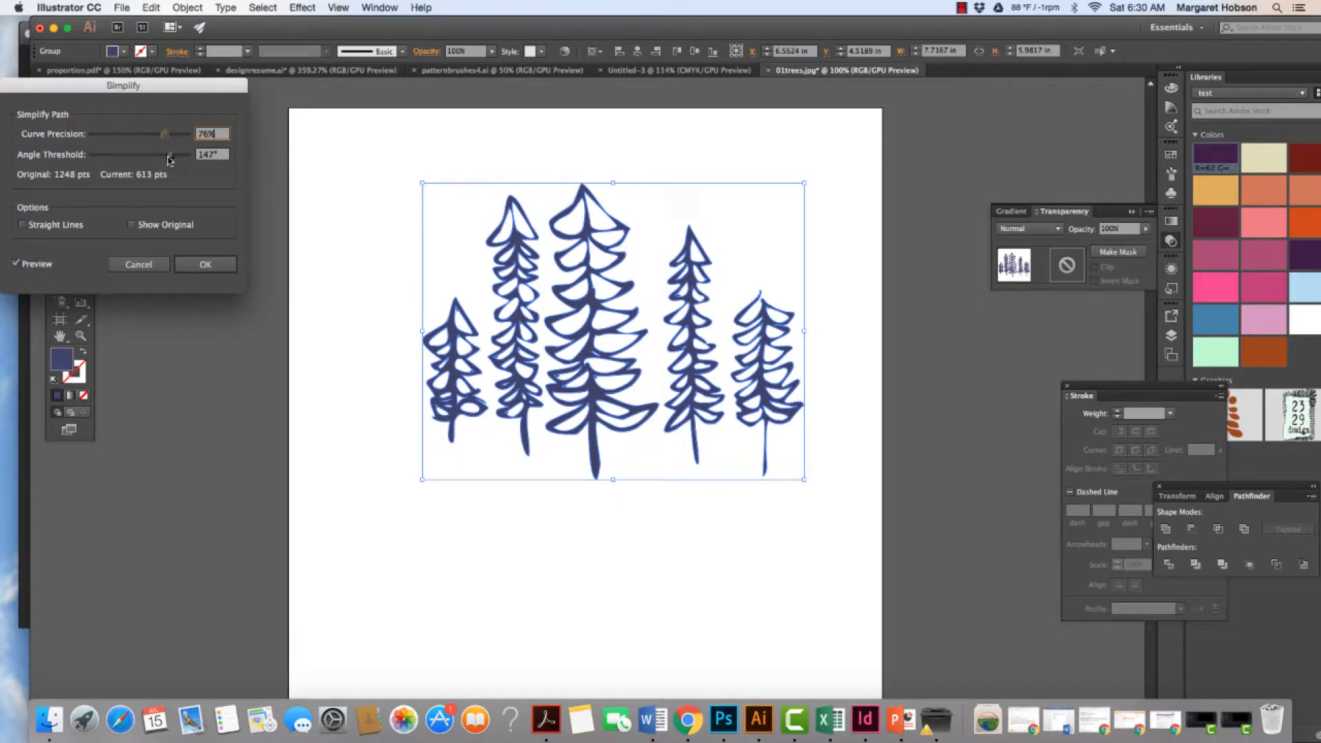
left_click_drag(170, 157, 177, 140)
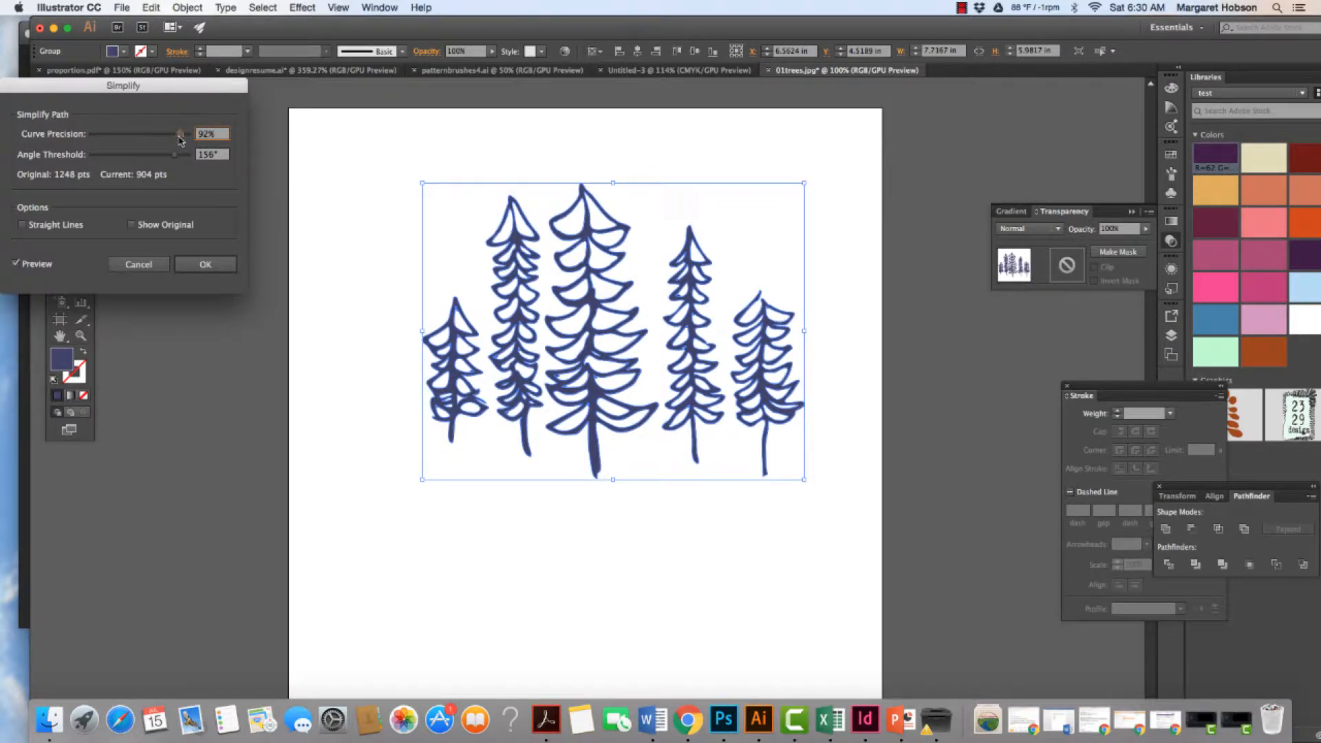
left_click(204, 264)
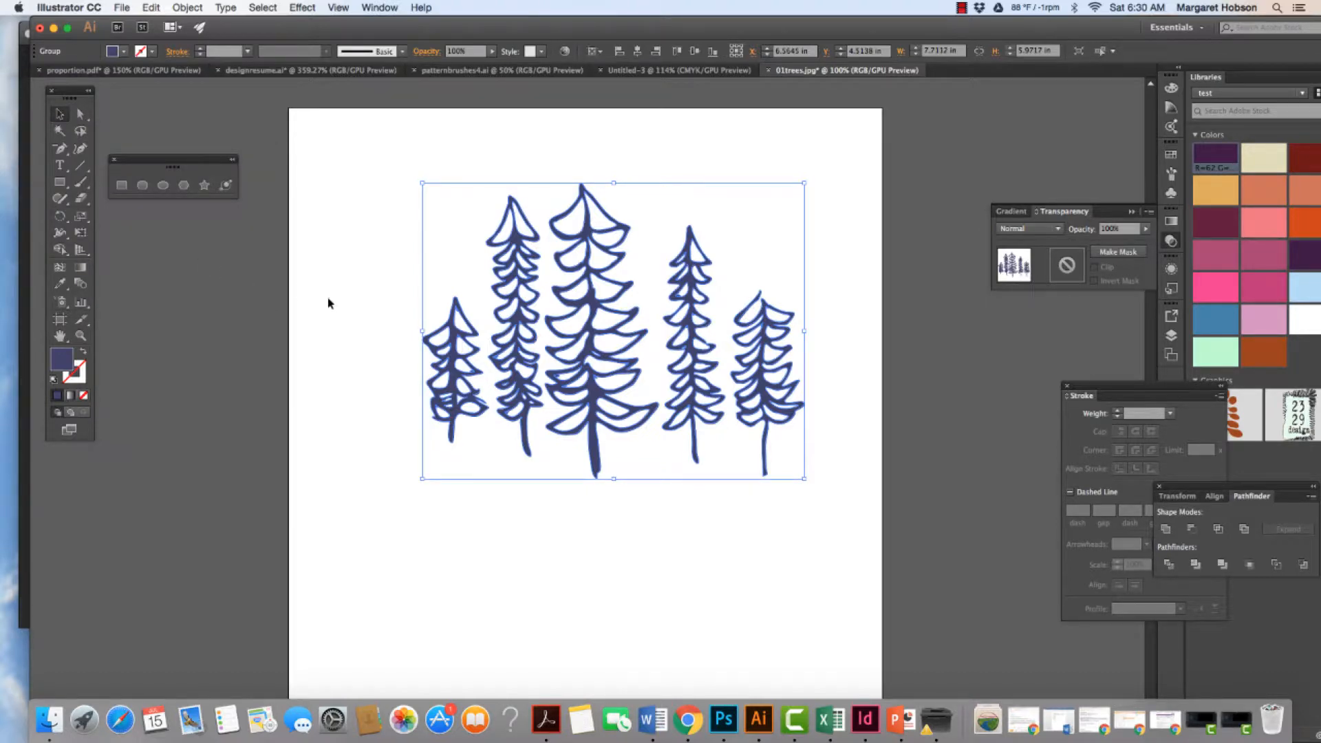
Move the simplified tree group up and to the left on the artboard and deselect it
left_click(386, 296)
left_click_drag(516, 360, 452, 303)
left_click(530, 474)
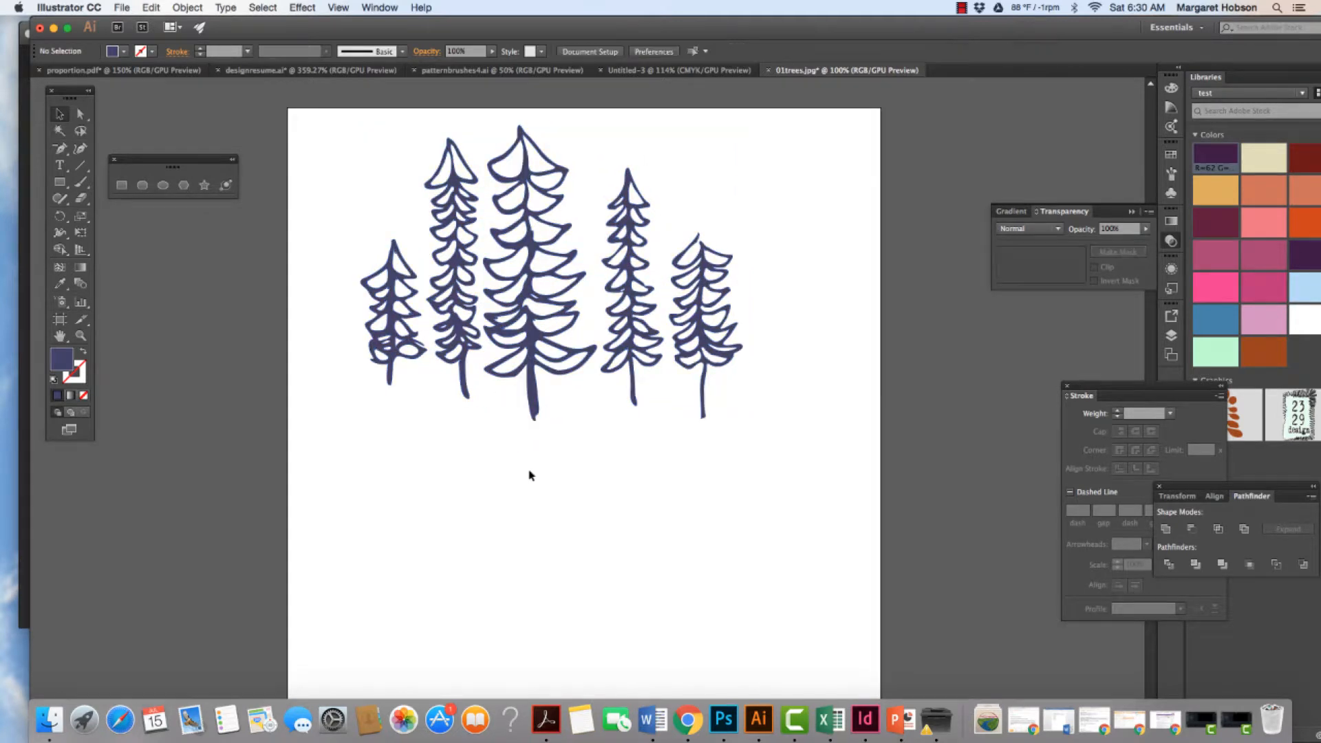
Select the tree group and activate the Blob Brush tool to retouch the tip of the rightmost tree
left_click(531, 368)
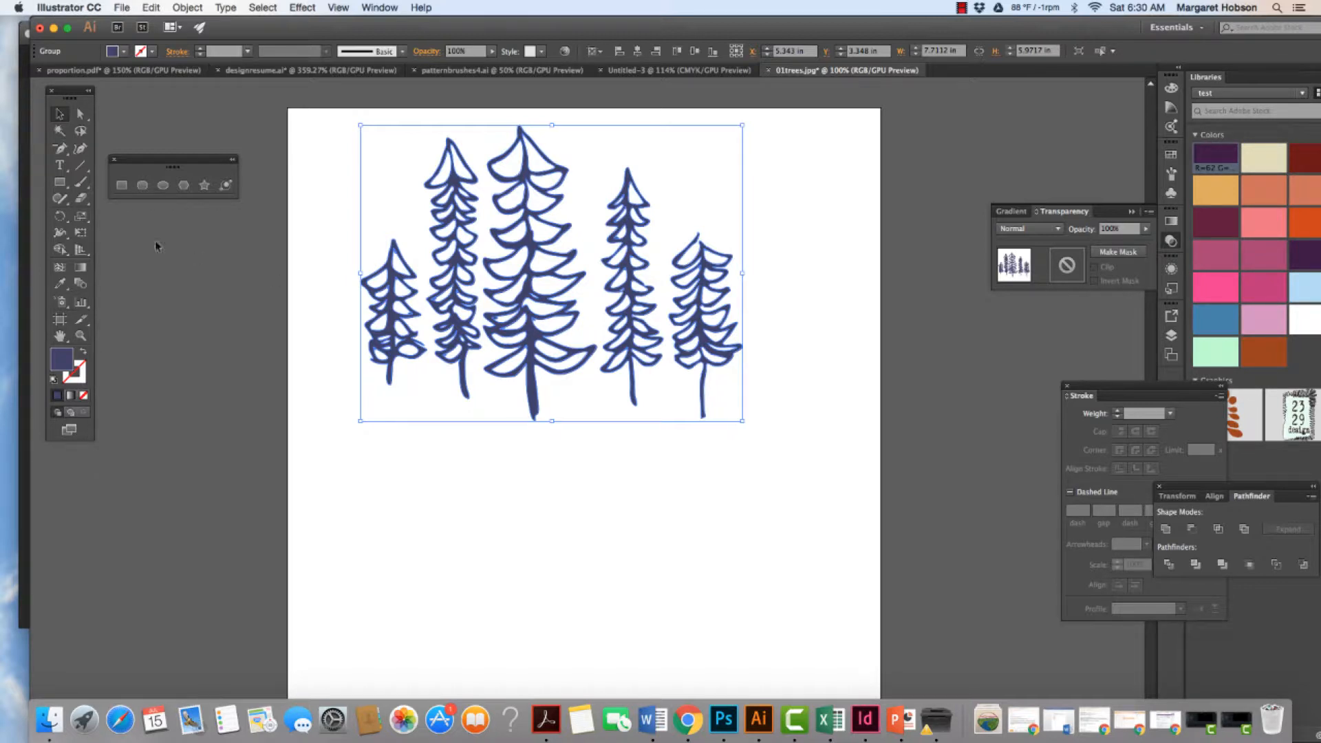
left_click(82, 184)
left_click(81, 190)
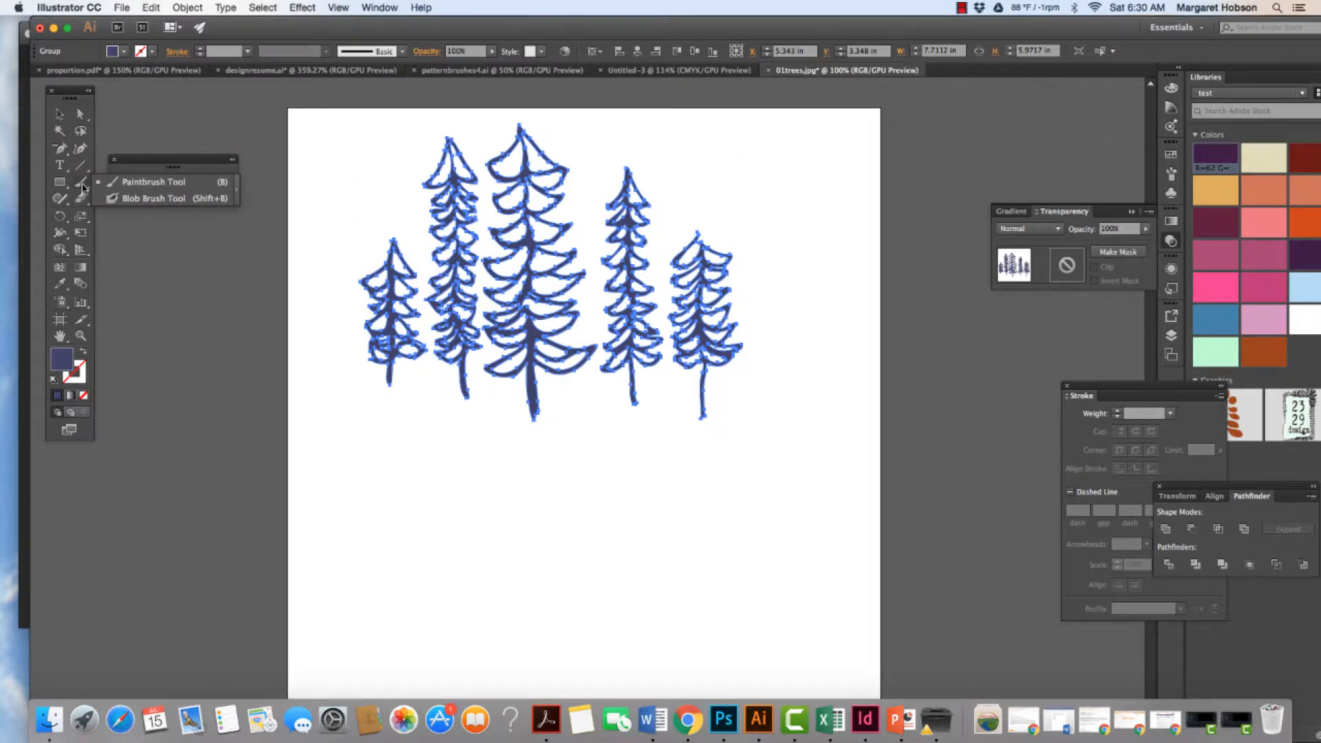
left_click(146, 198)
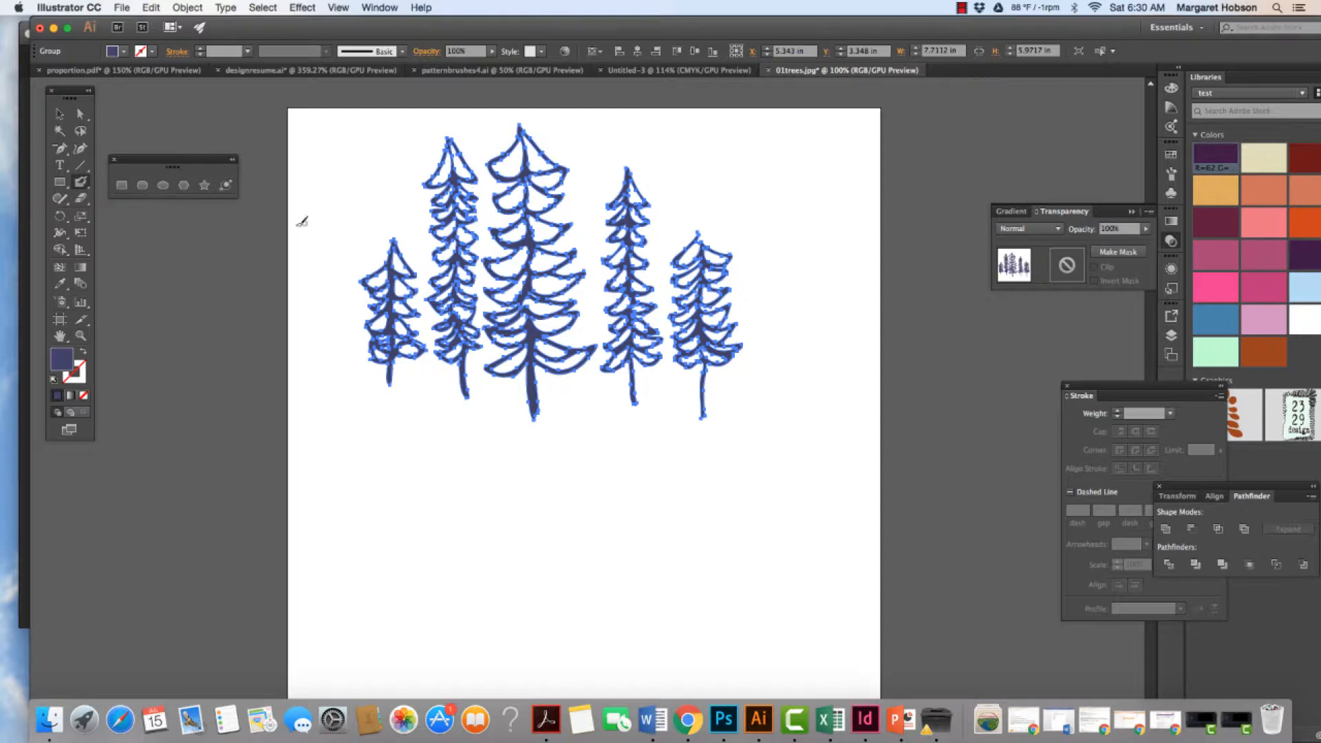
scroll(699, 218, "left", 1)
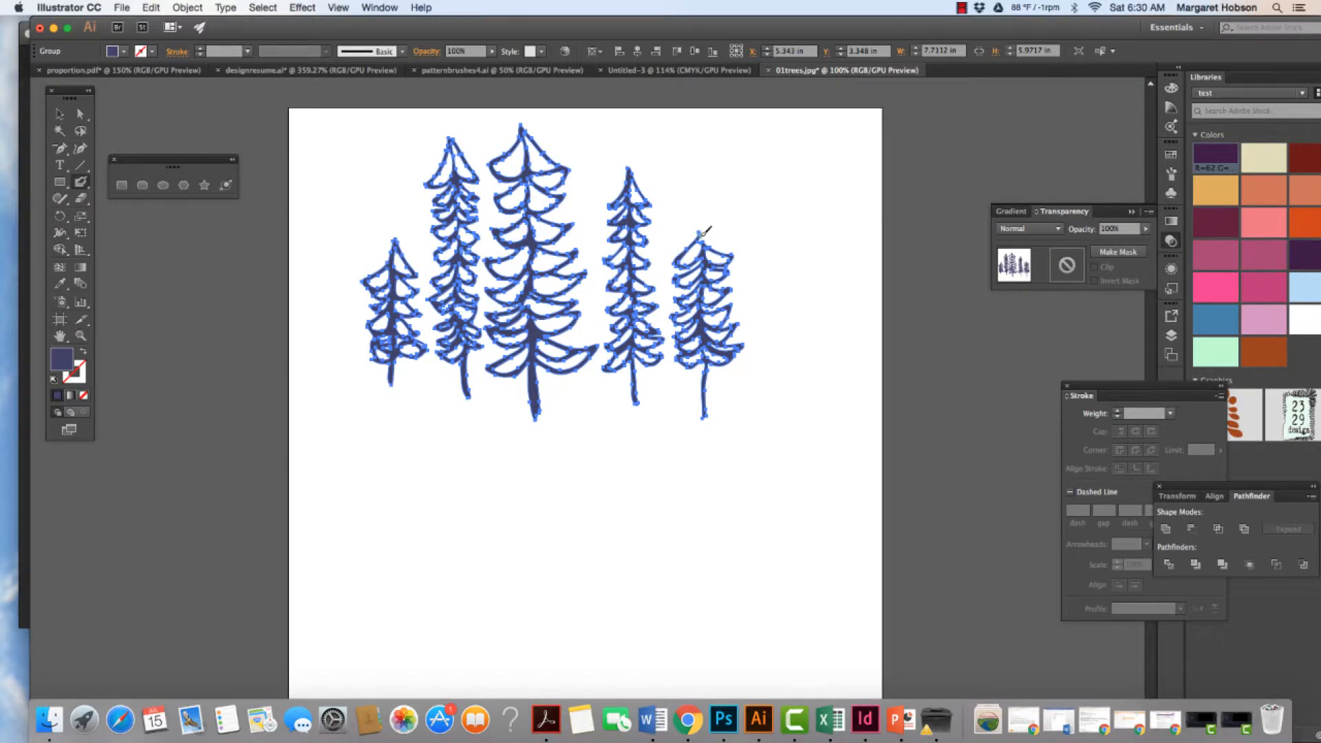
left_click(80, 335)
left_click(690, 278)
left_click_drag(690, 278, 752, 527)
left_click_drag(659, 181, 702, 483)
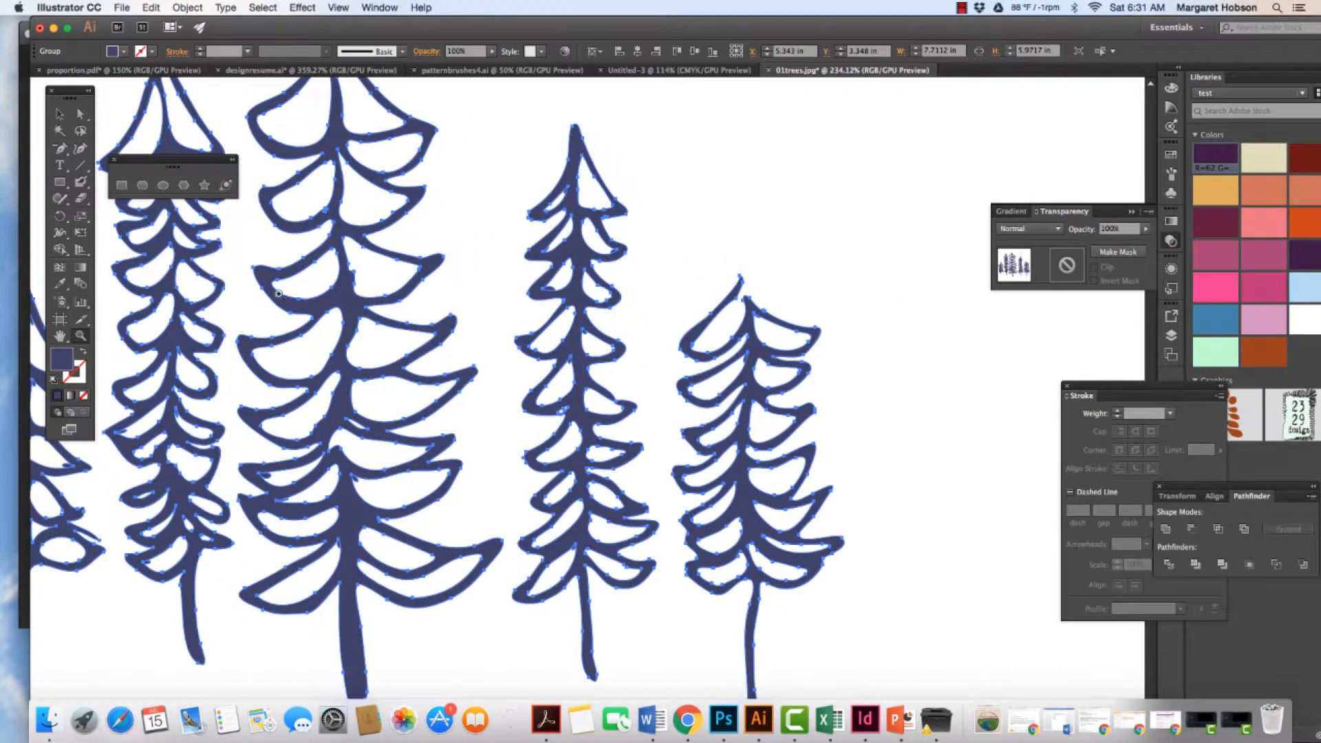
Try to close the gap at the rightmost tree's tip with a Blob Brush stroke along its upper right branch
left_click(81, 183)
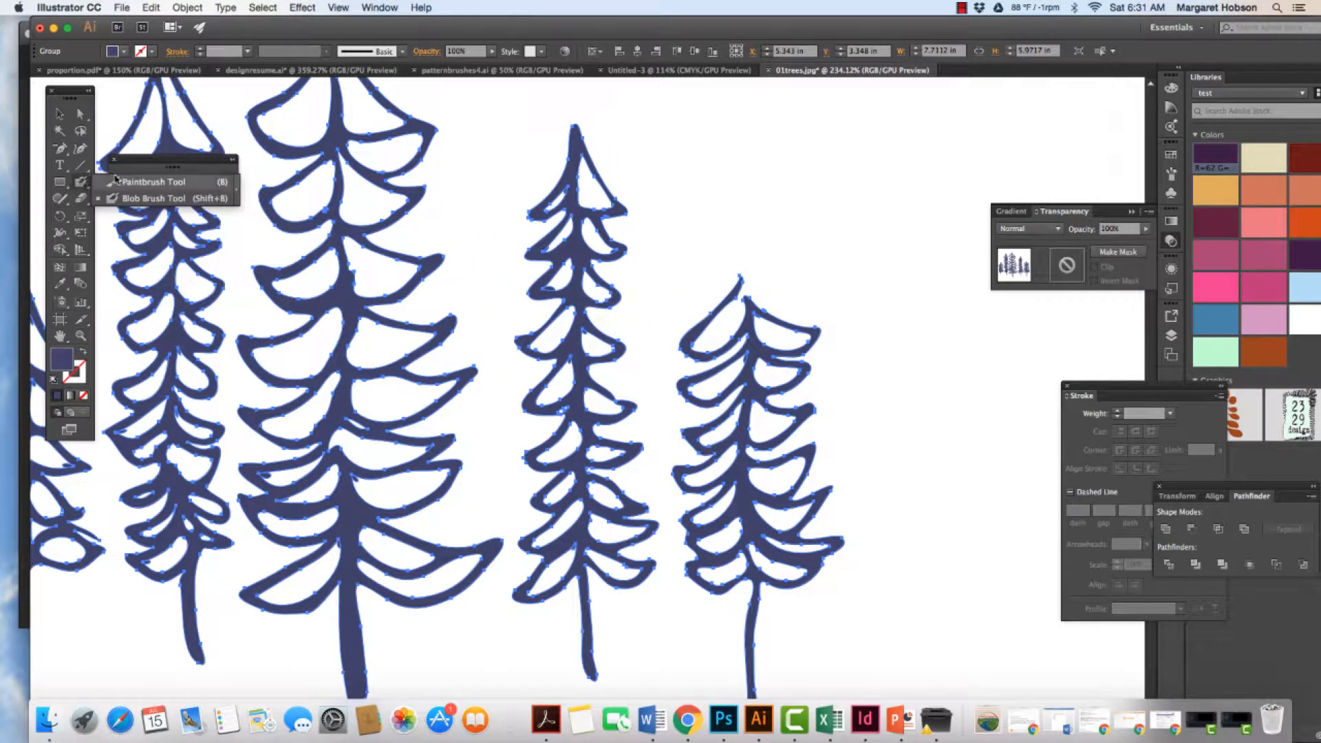
left_click(153, 198)
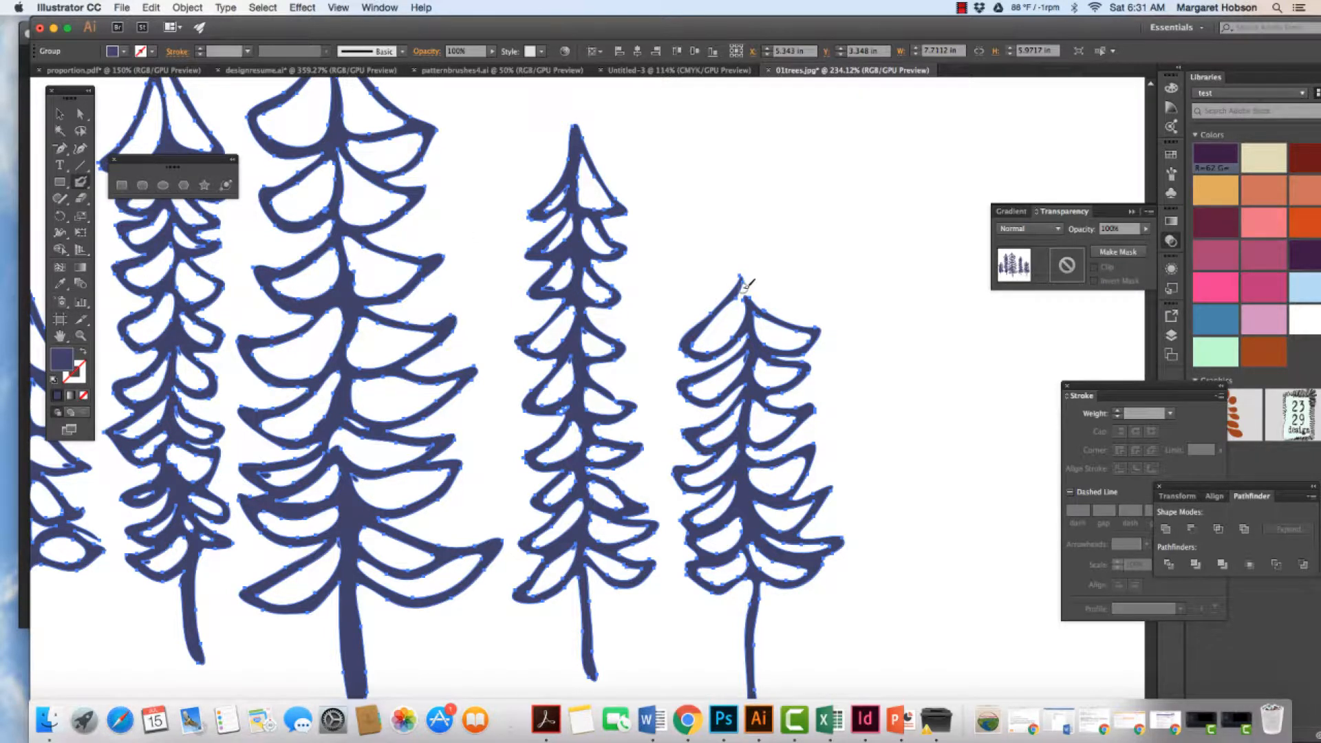
left_click_drag(746, 282, 799, 322)
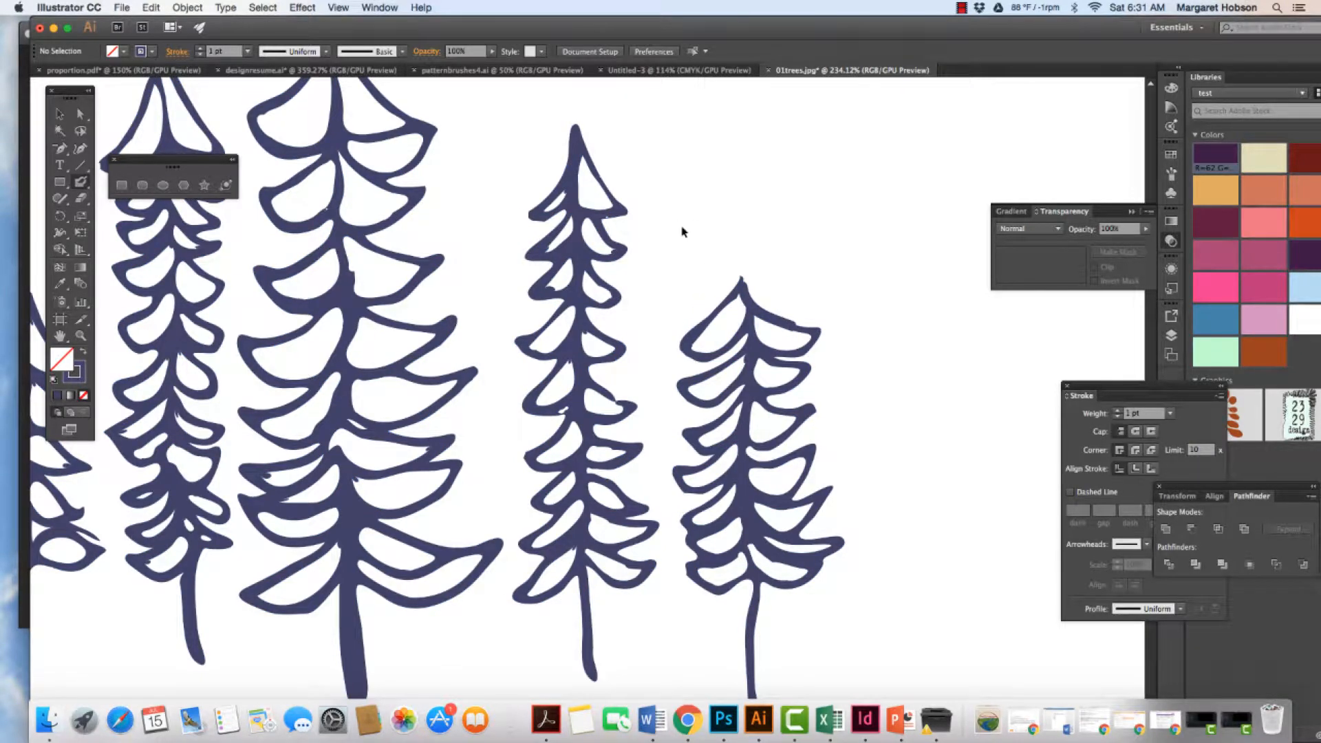
key("super+a")
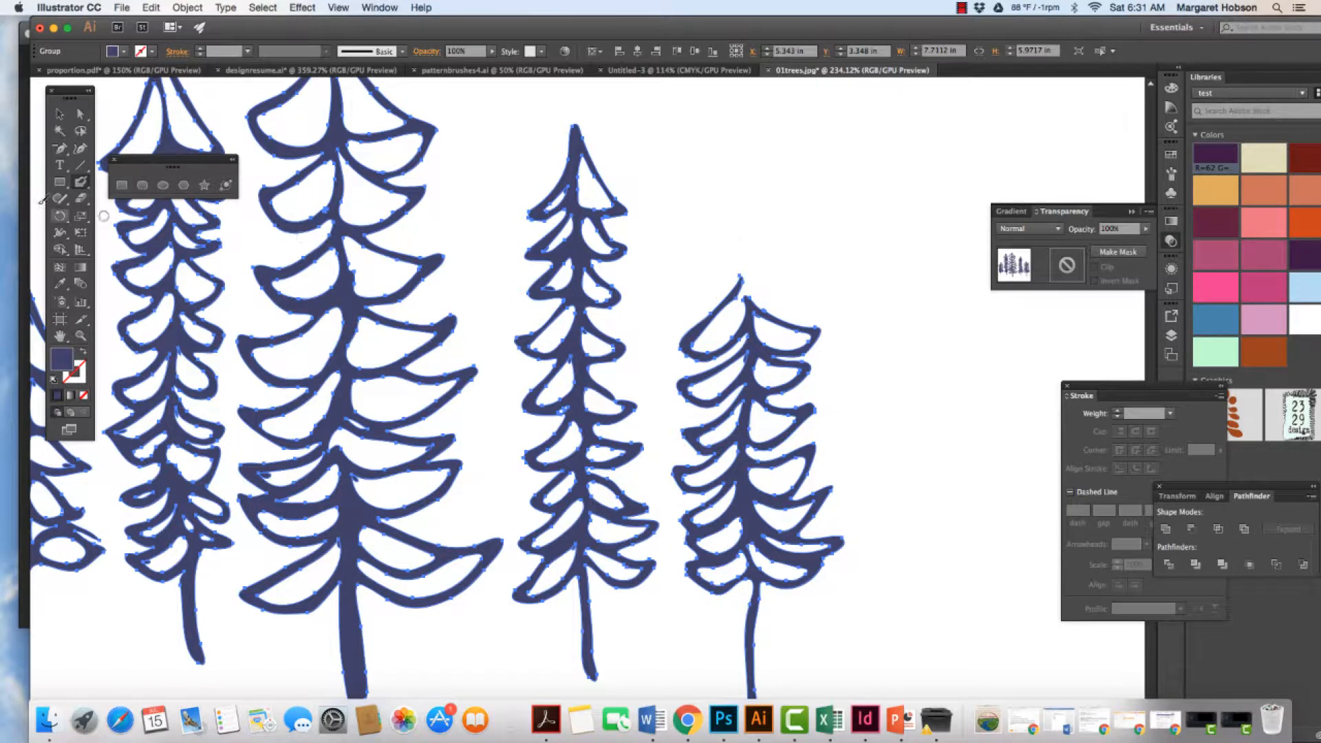
Reduce the Blob Brush size slightly, deselect the trees and paint a stroke joining the rightmost tree's tip to its upper right branch
double_click(84, 184)
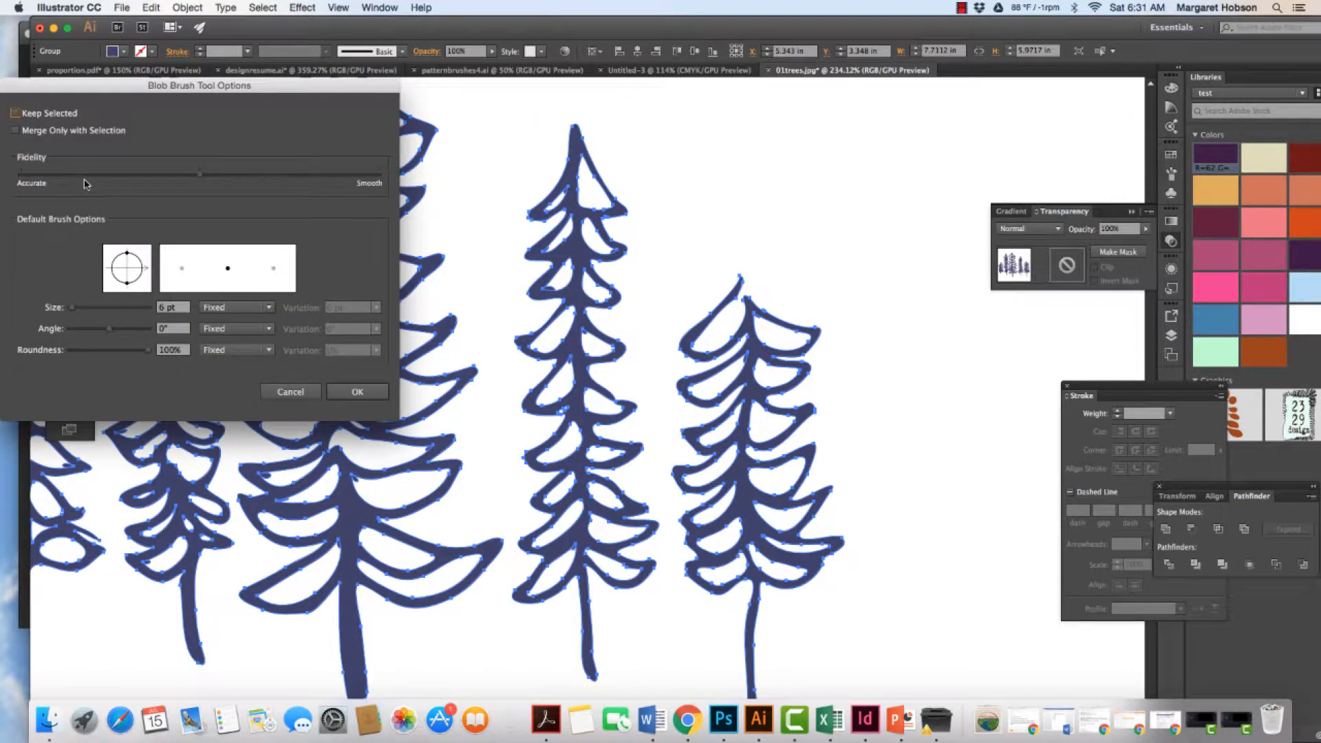
left_click(72, 309)
left_click_drag(74, 312, 72, 311)
left_click(358, 391)
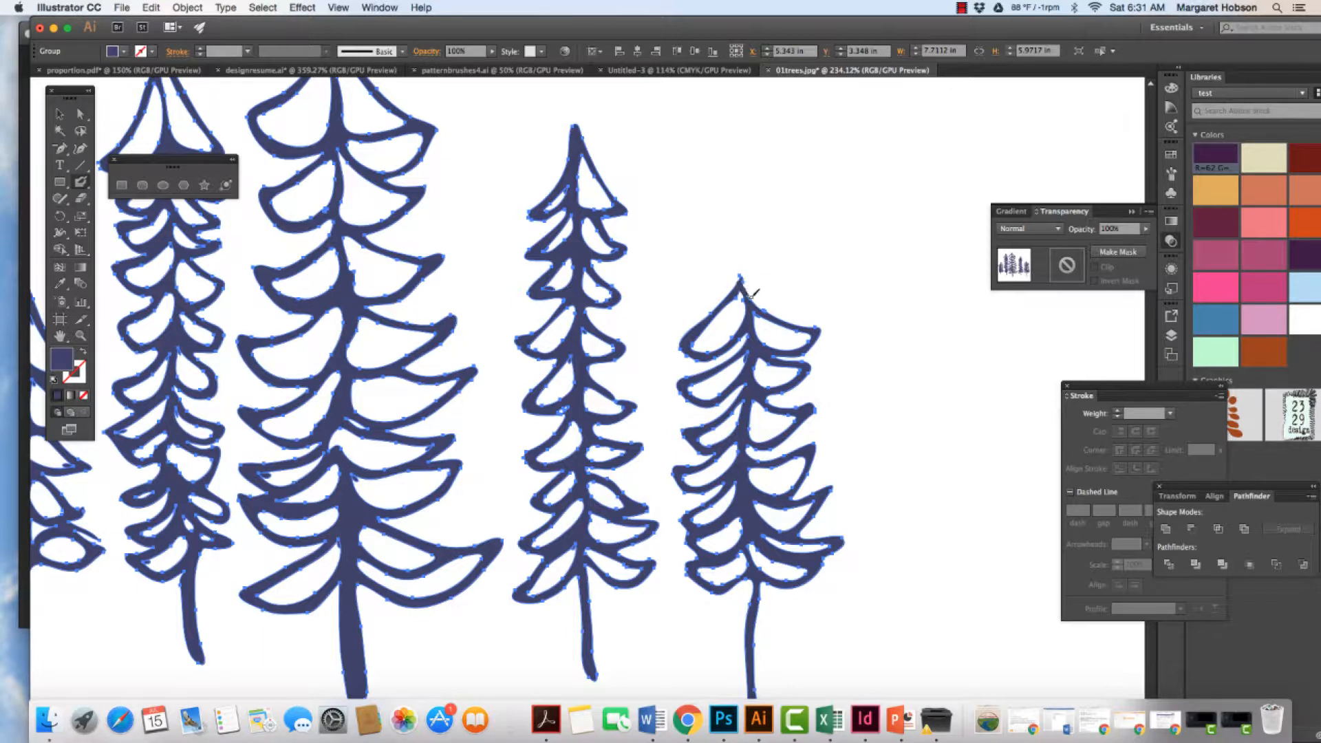
key("super+shift+a")
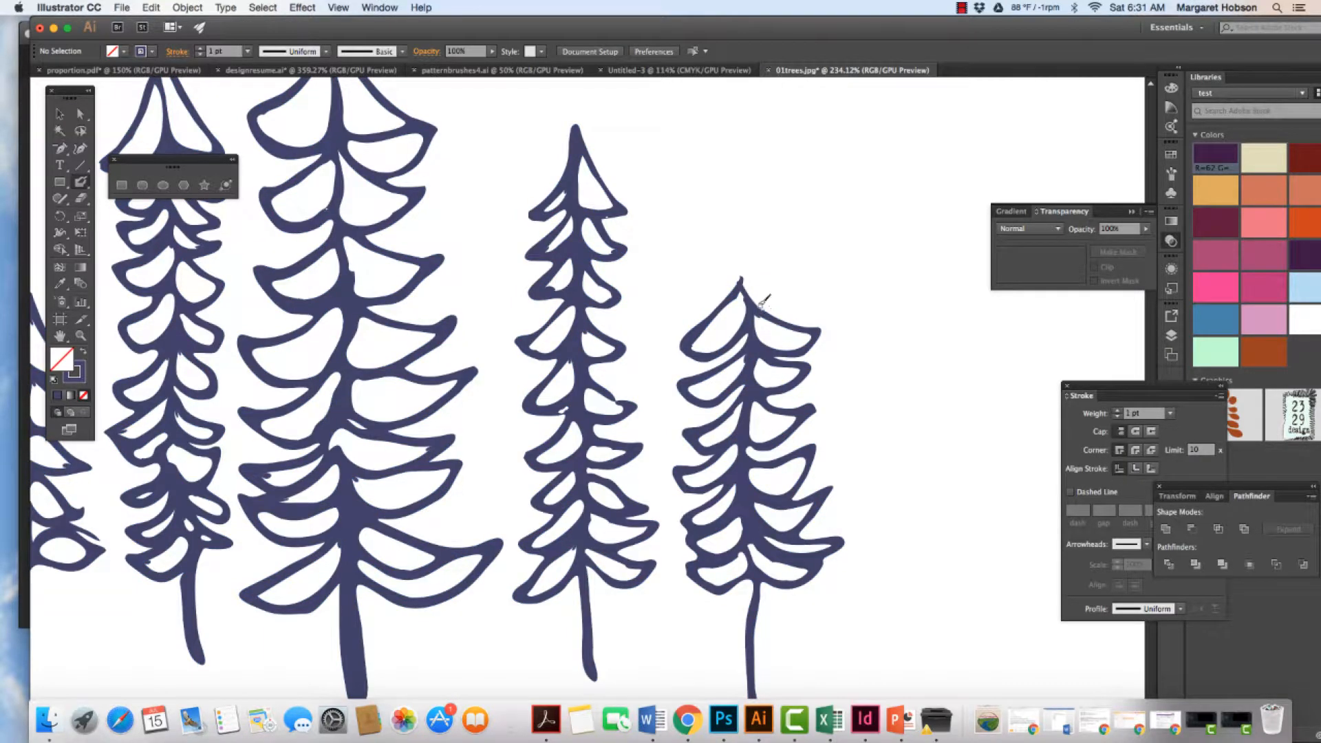
mouse_move(743, 290)
left_mouse_down()
mouse_move(772, 320)
mouse_move(817, 332)
left_mouse_up()
Inspect the retouched branches across all five trees and check how the artwork selects
key("h")
left_click_drag(342, 407, 584, 447)
left_click_drag(461, 495, 503, 403)
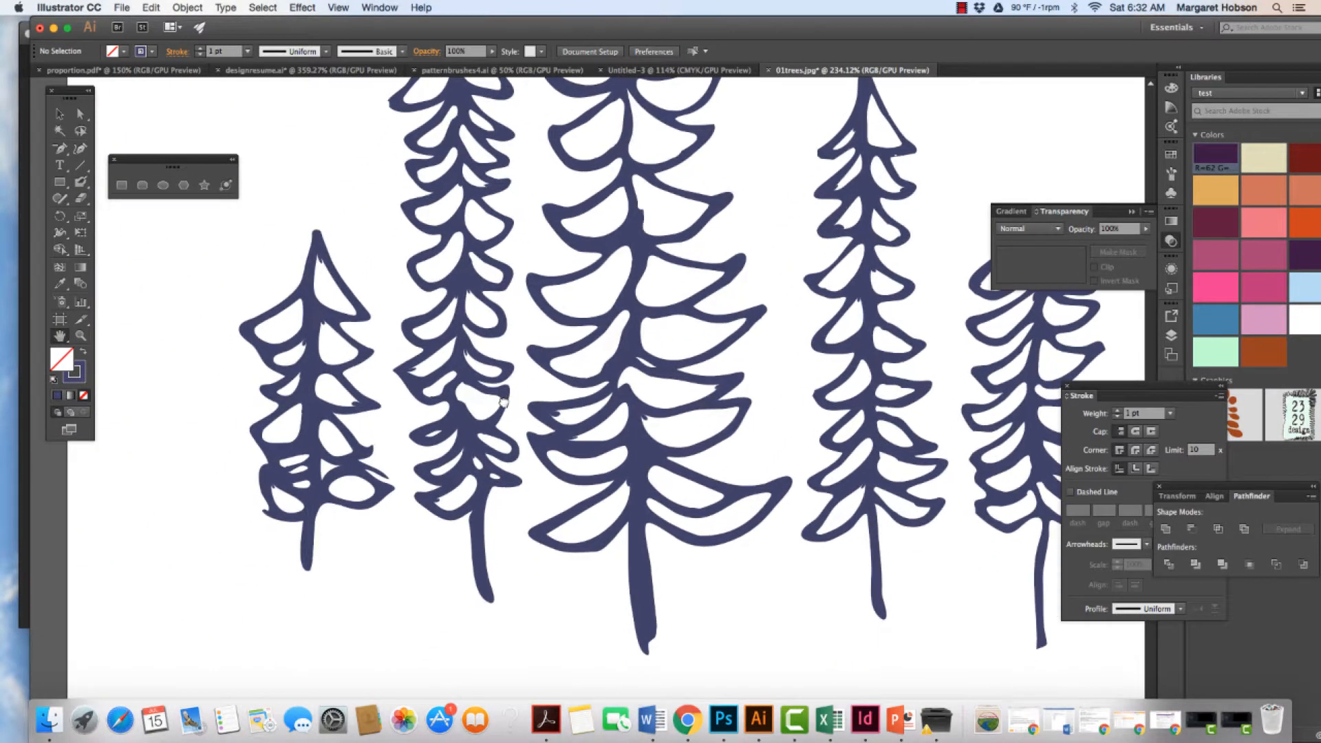
key("super+minus")
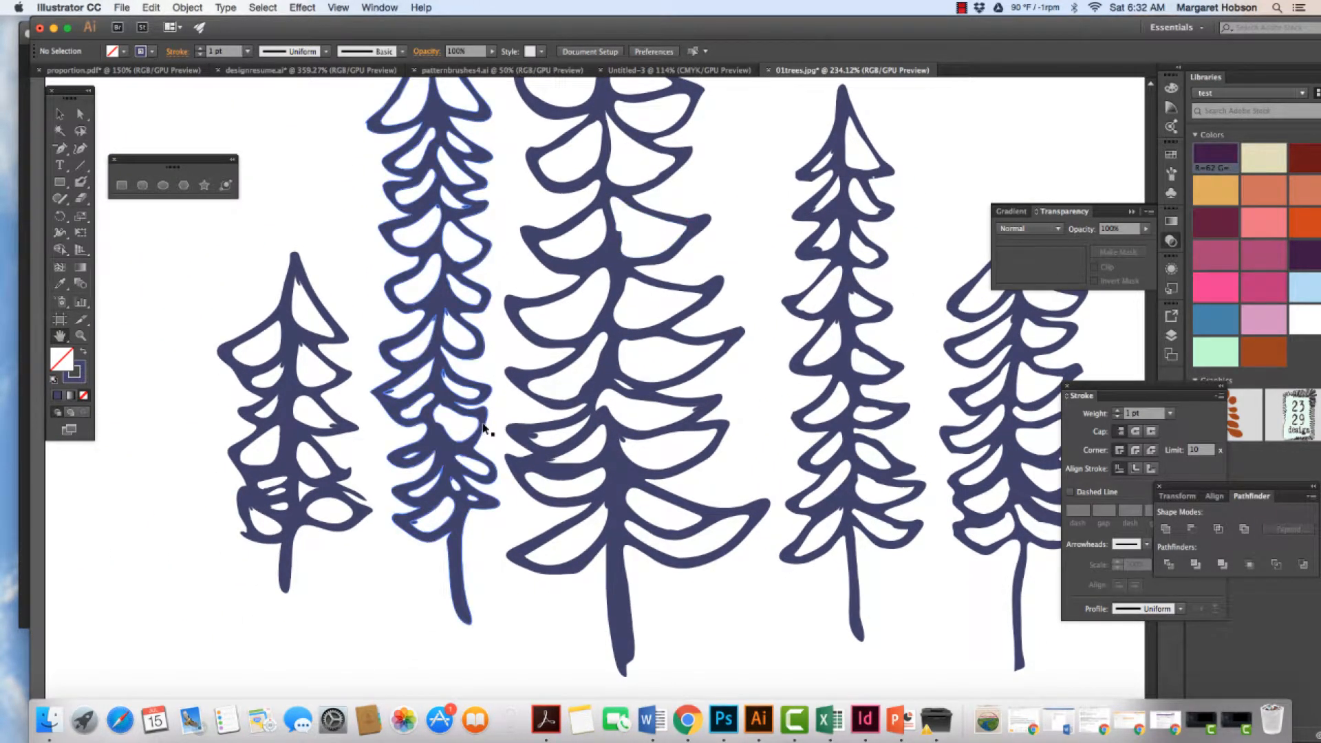
key("super+minus")
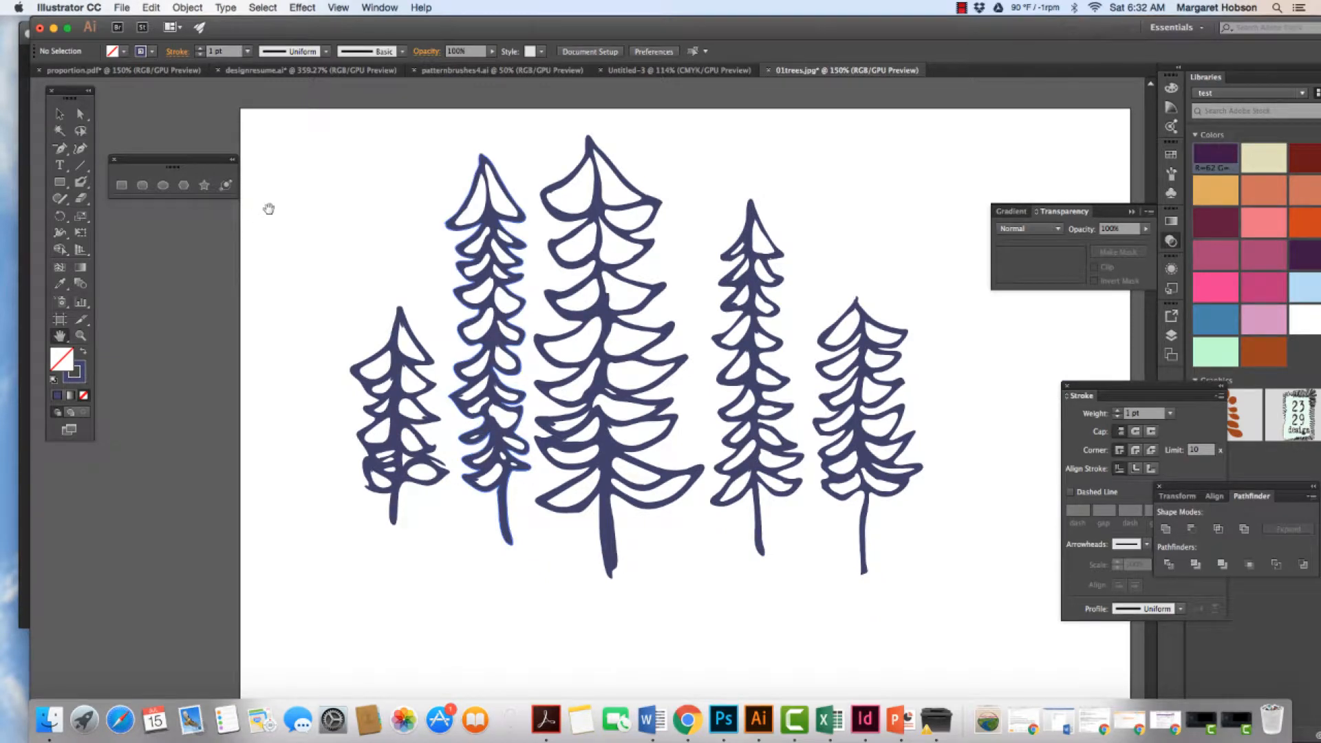
left_click(61, 112)
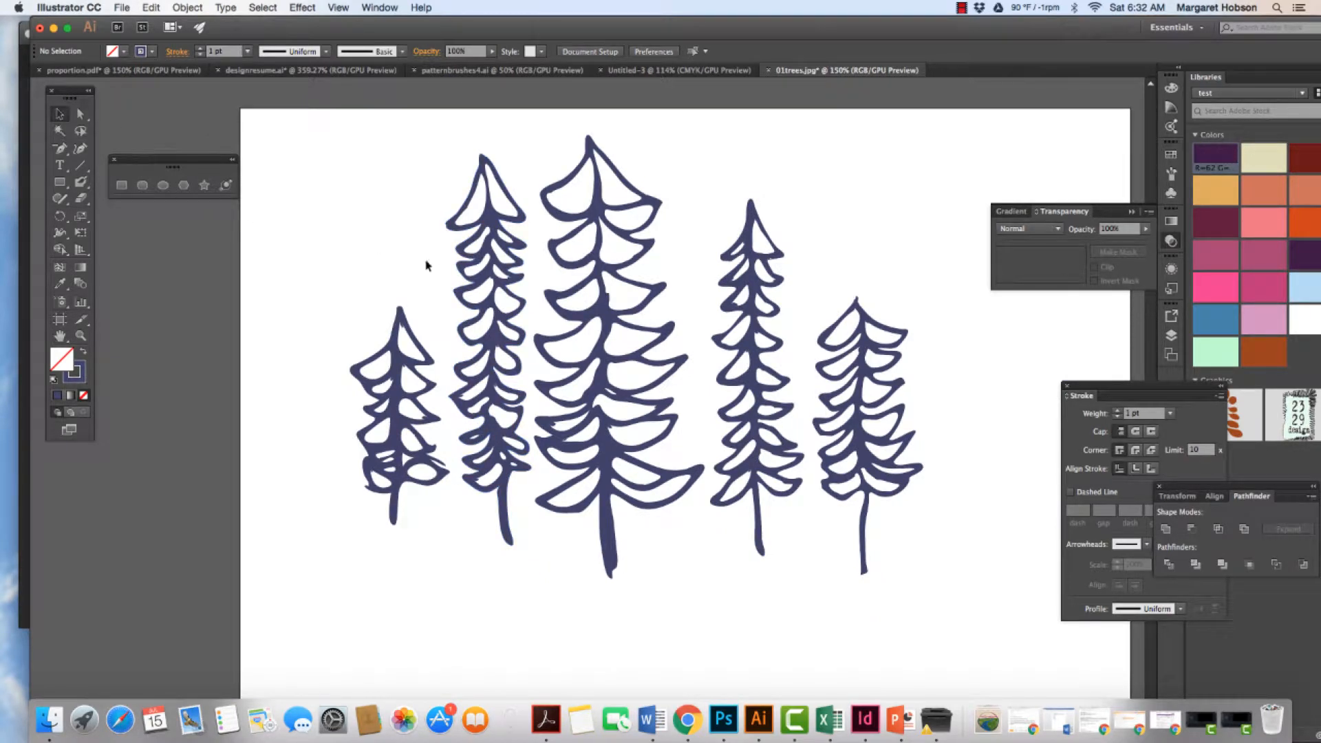
left_click(459, 291)
left_click(321, 206)
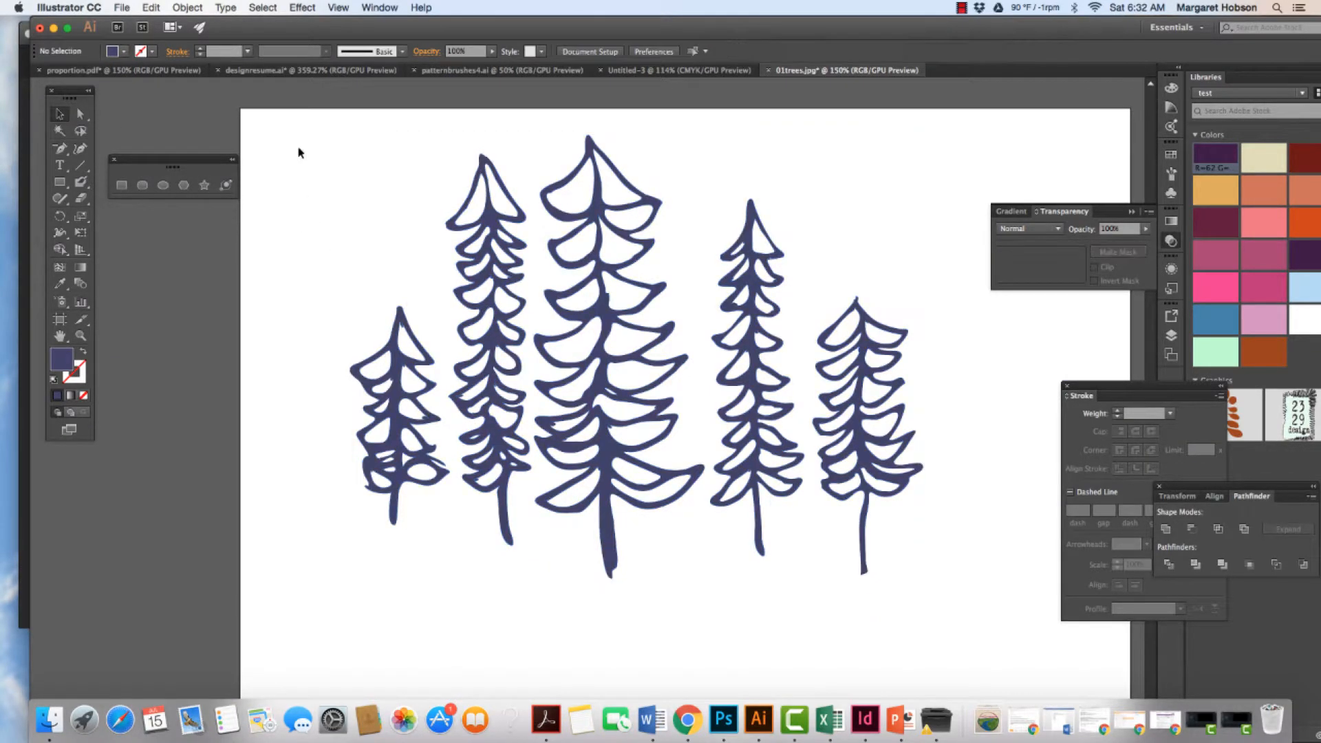
Select all the trees, unite them with the Pathfinder, and shift the artwork slightly to check that it moves as one
left_click_drag(303, 124, 952, 657)
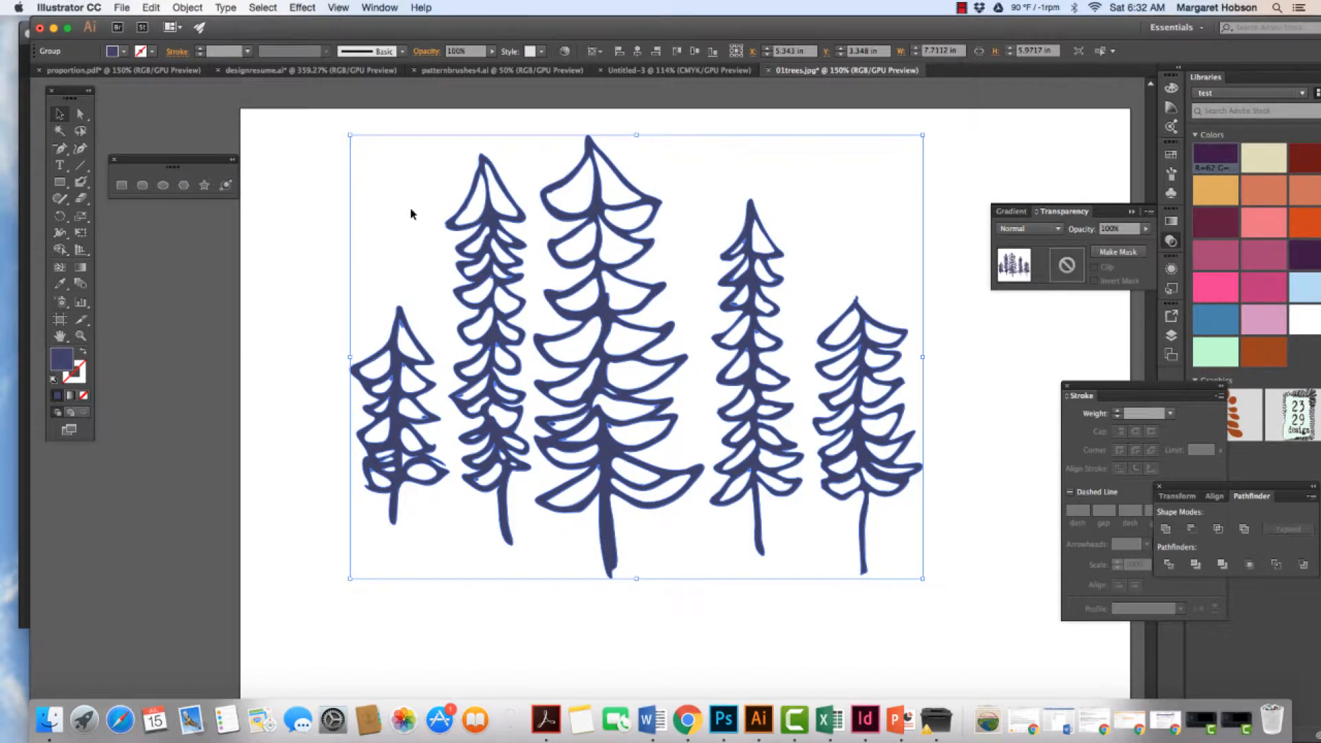
left_click(381, 7)
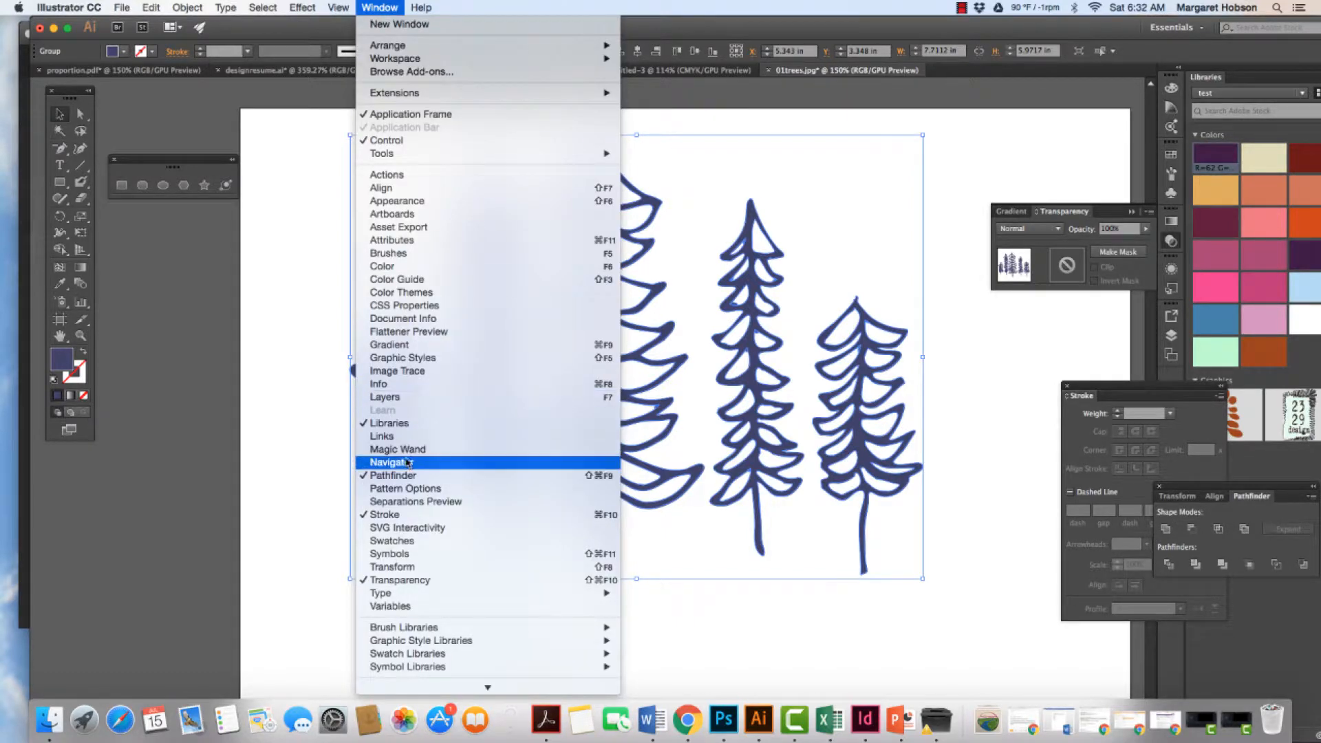
left_click(1219, 490)
left_click_drag(1189, 490, 1034, 356)
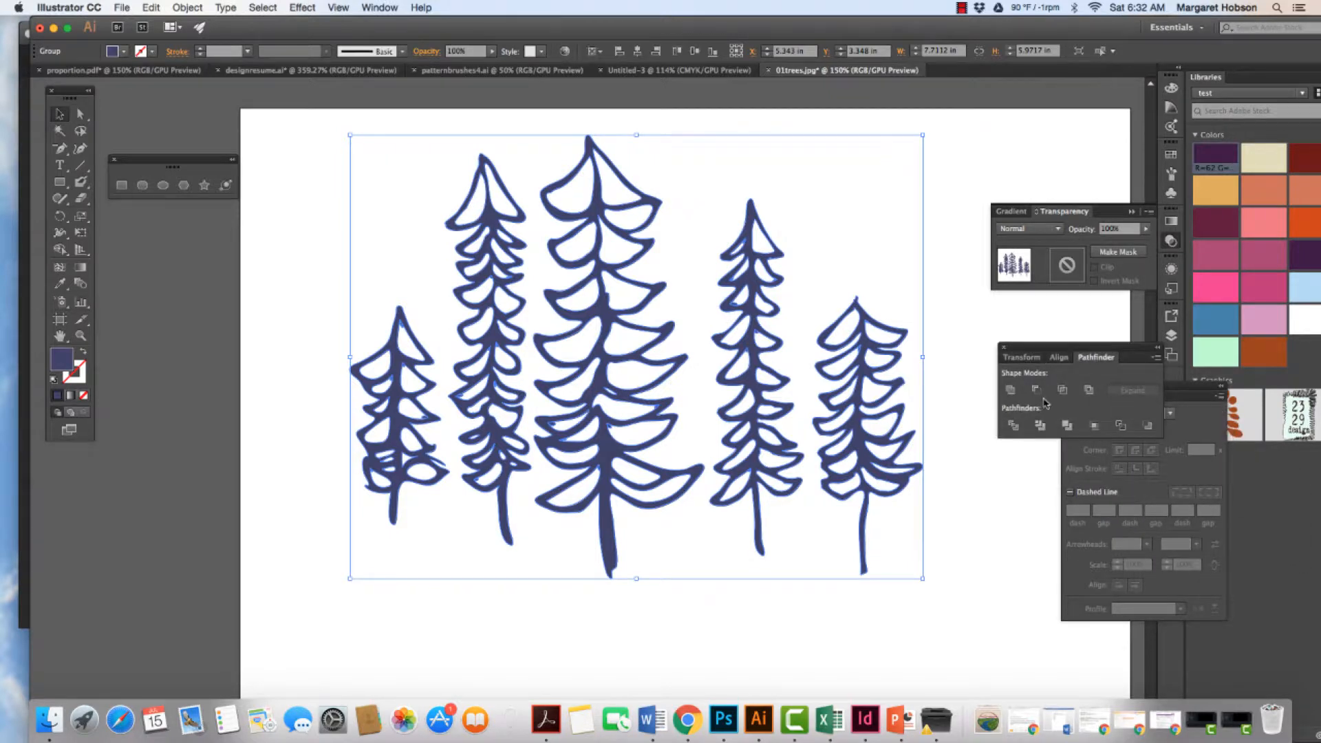
left_click(1015, 396)
left_click(977, 486)
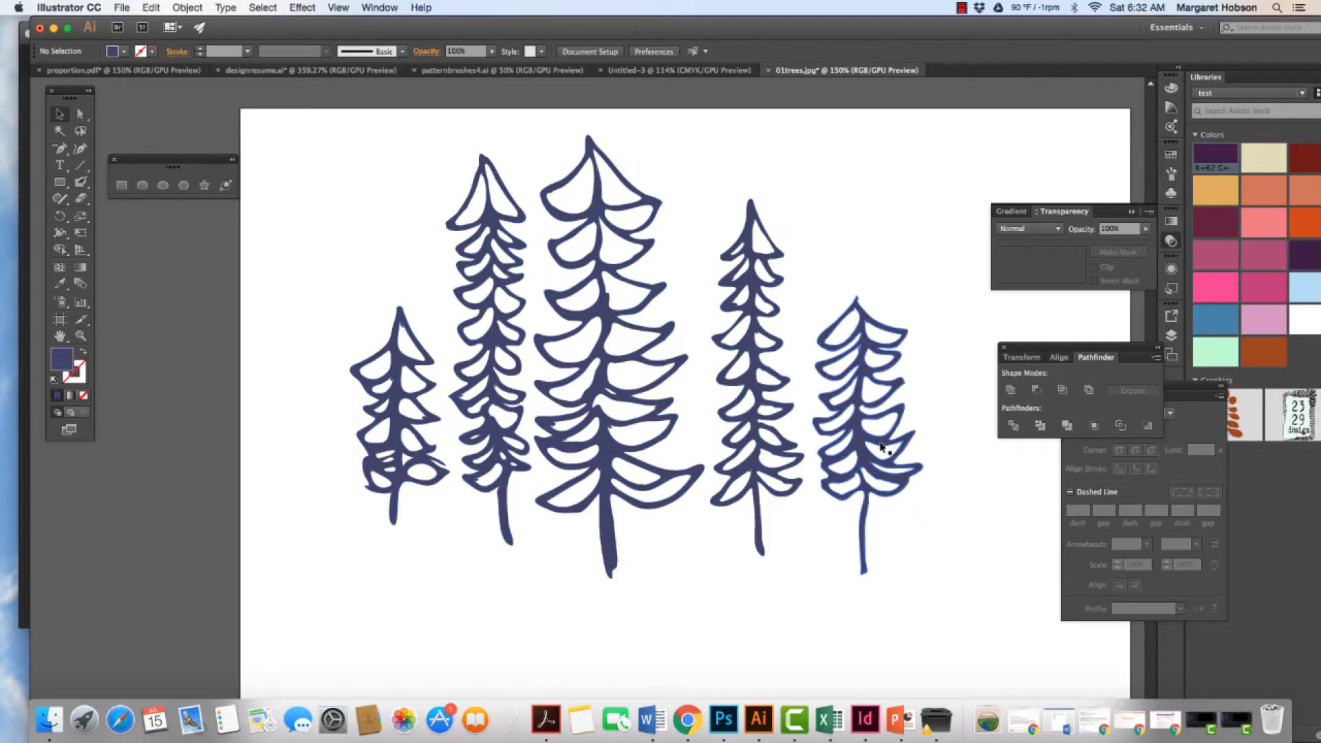
mouse_move(854, 433)
left_mouse_down()
mouse_move(875, 440)
mouse_move(858, 436)
left_mouse_up()
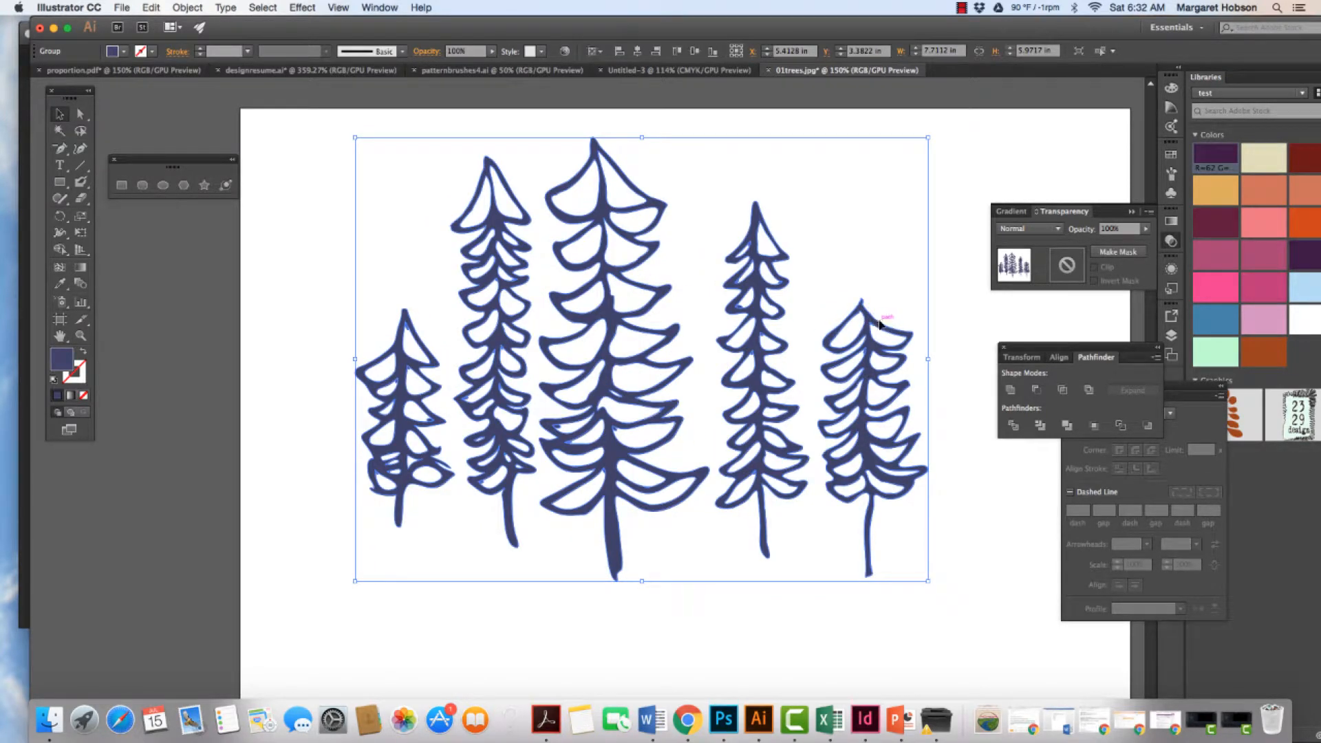
left_click(977, 528)
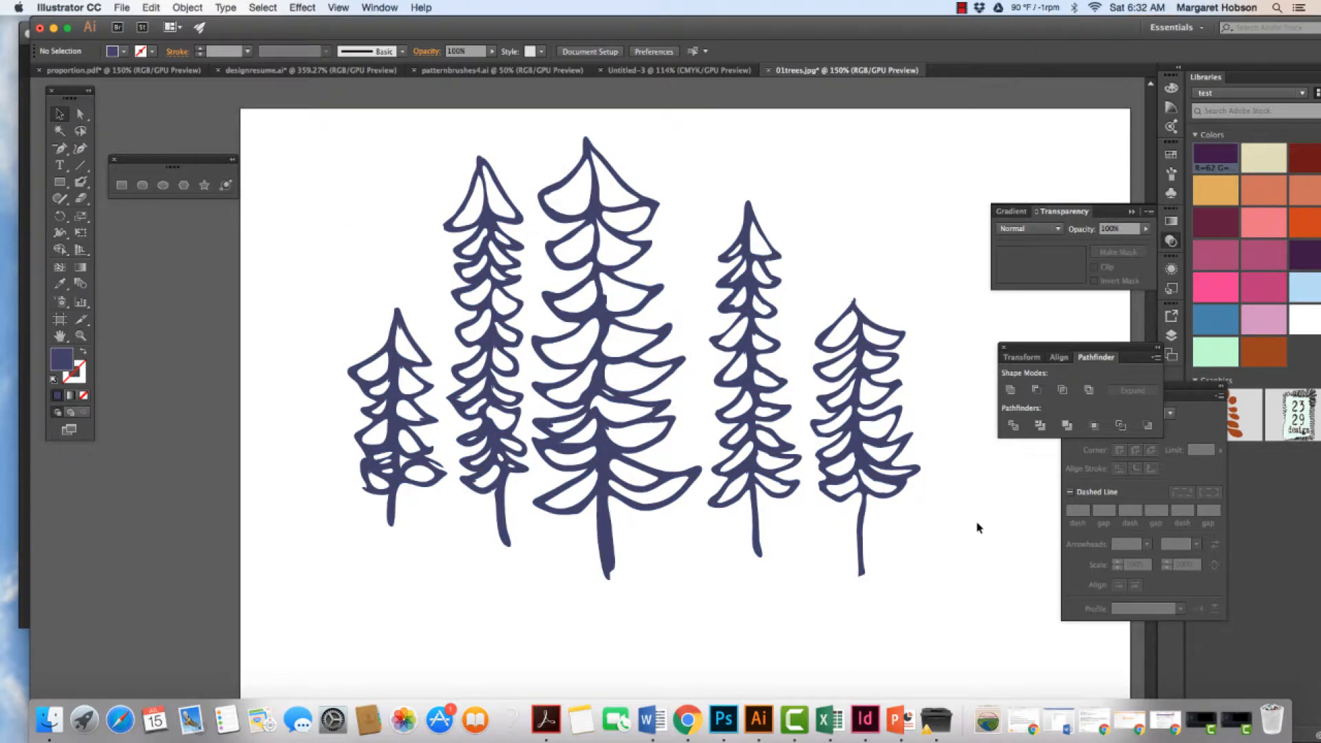
Move the united tree artwork slightly down on the artboard, leaving it deselected
key("super+minus")
key("super+minus")
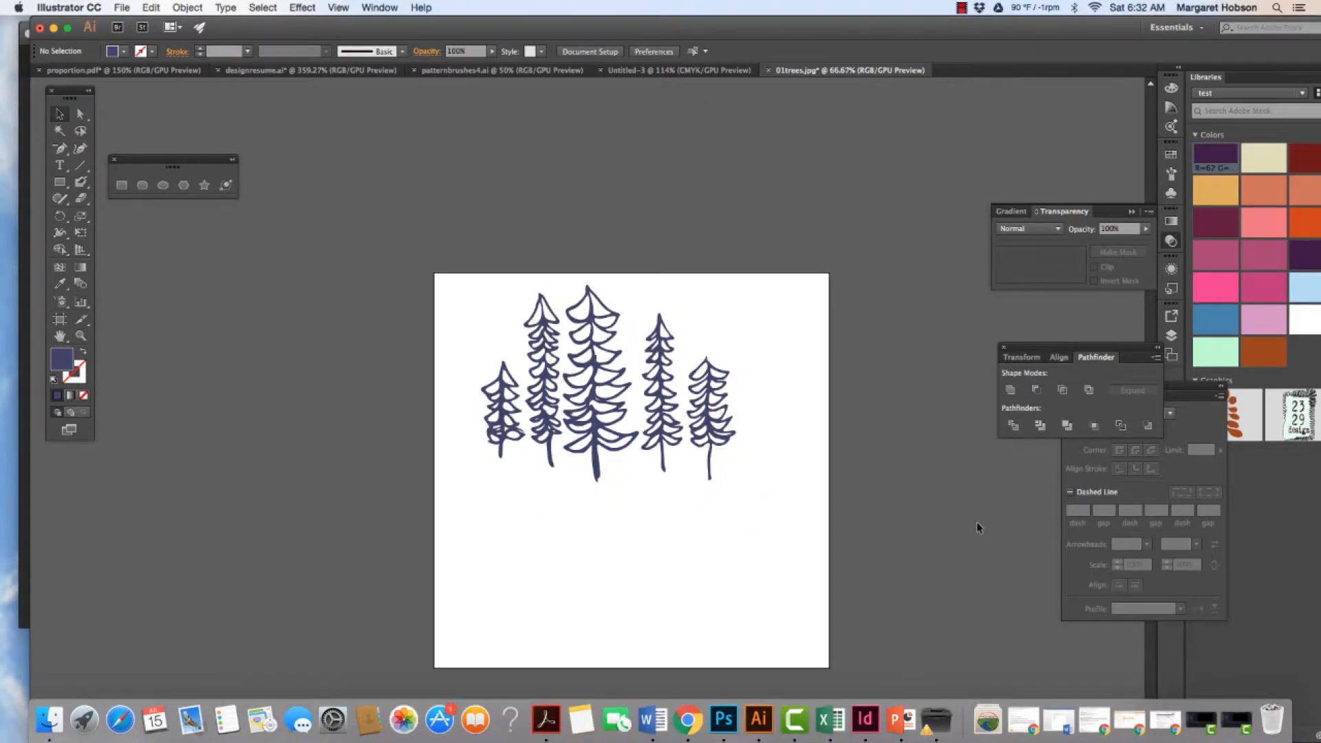
left_click_drag(568, 418, 572, 440)
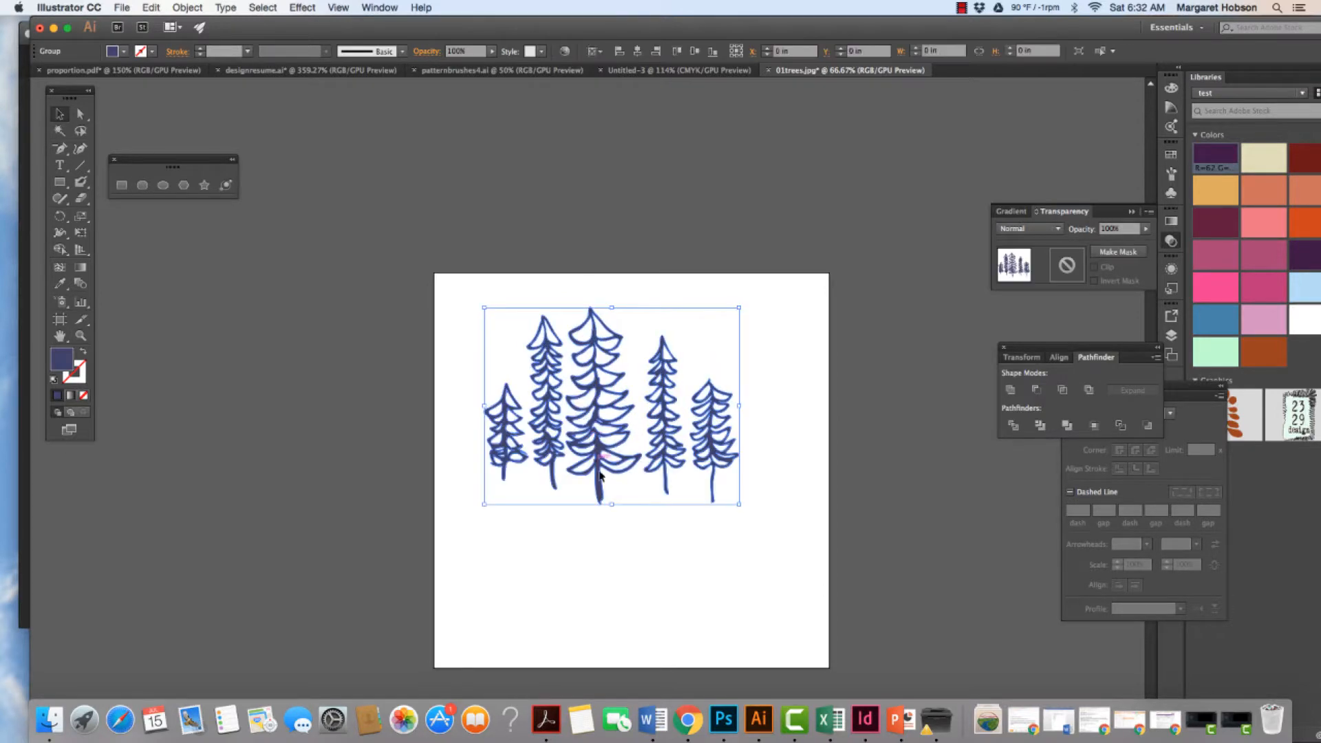
left_click(651, 562)
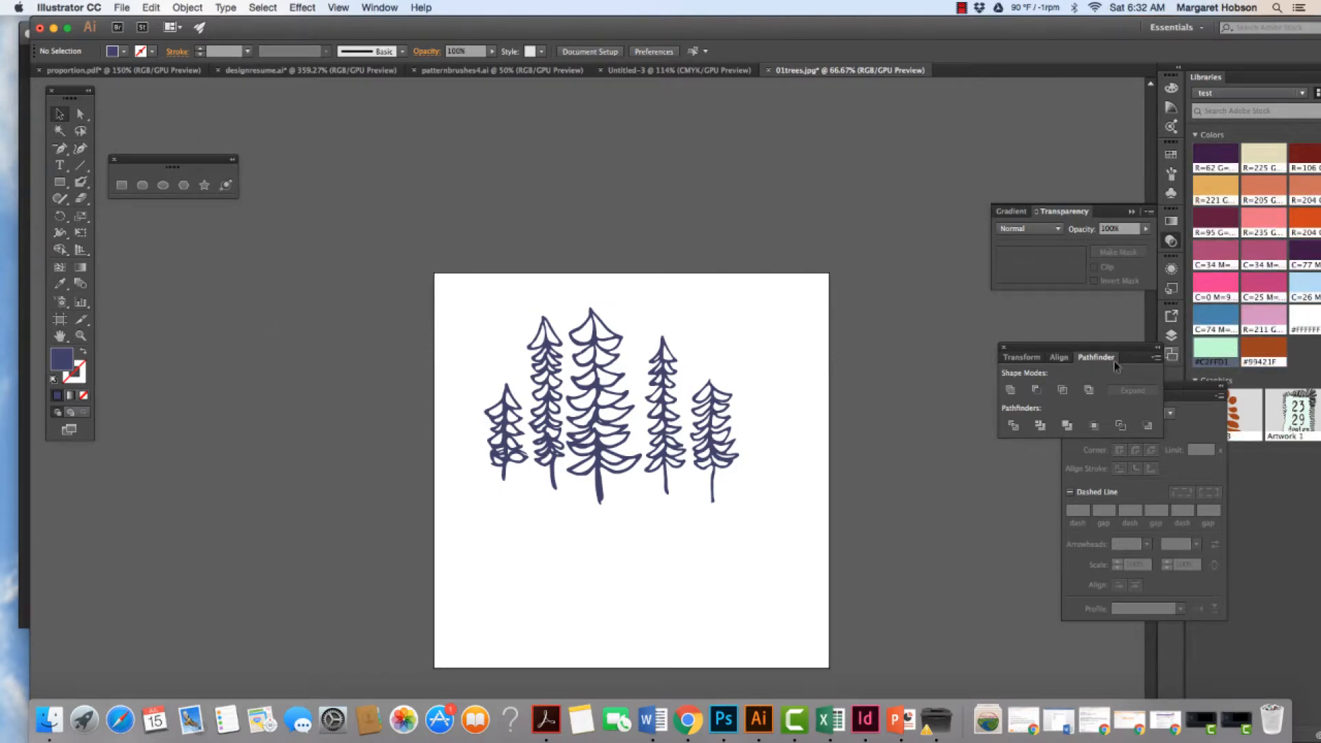
Draw a circle about 9.33 in wide over the trees and fill it with the mint green library color #C2FFD1
left_click(60, 182)
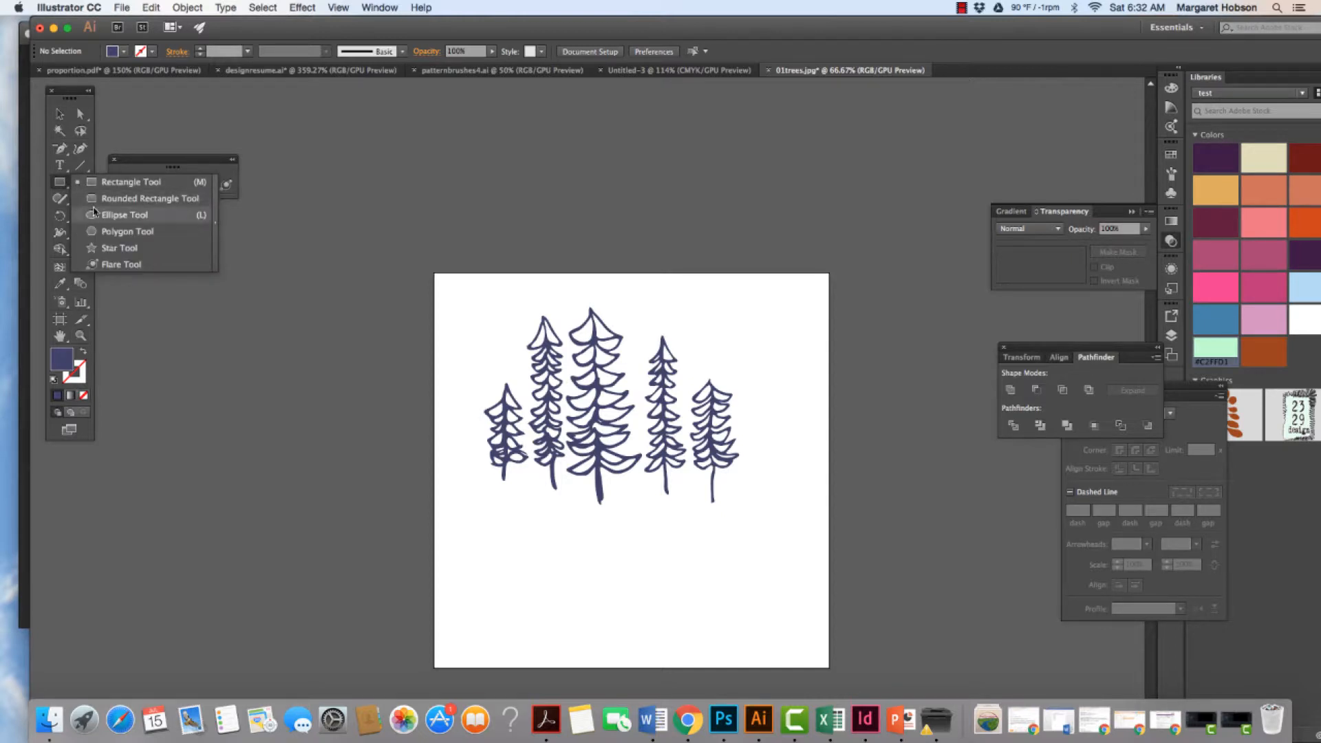
left_click(97, 214)
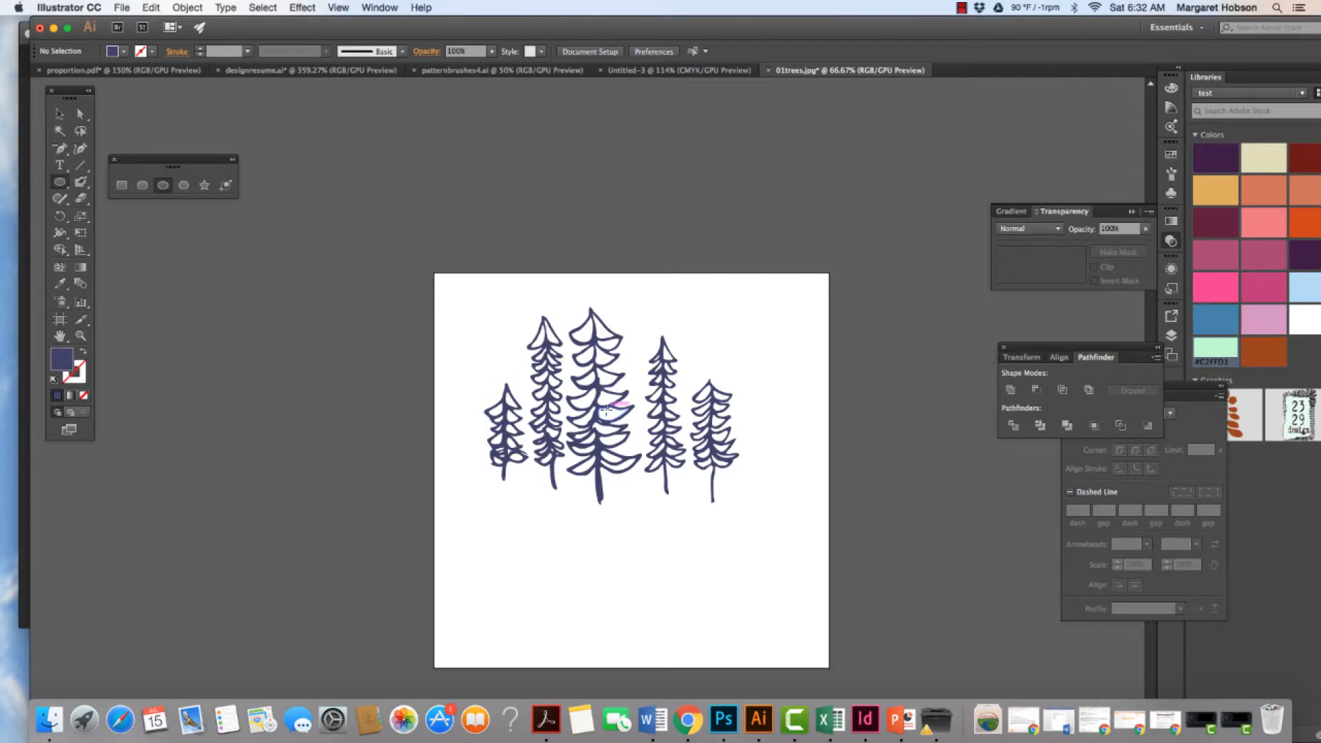
left_click_drag(605, 411, 518, 282)
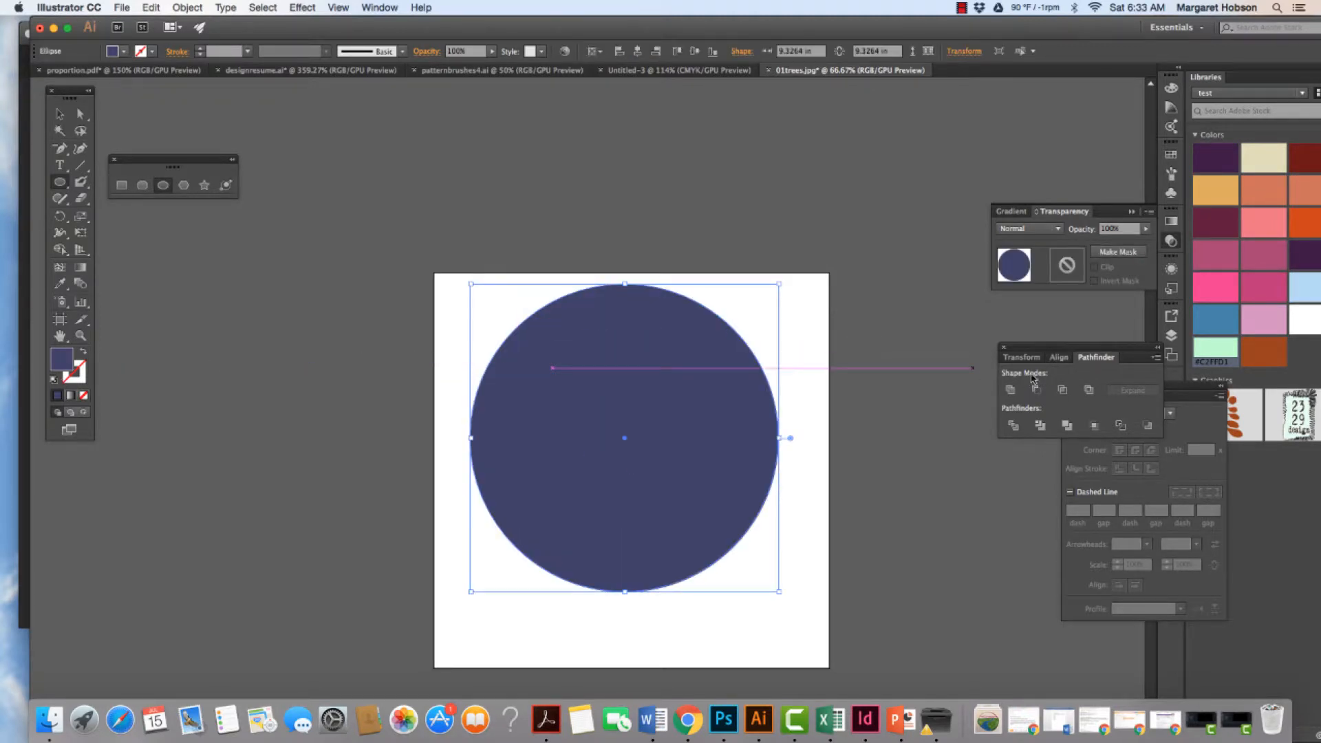
left_click(1210, 352)
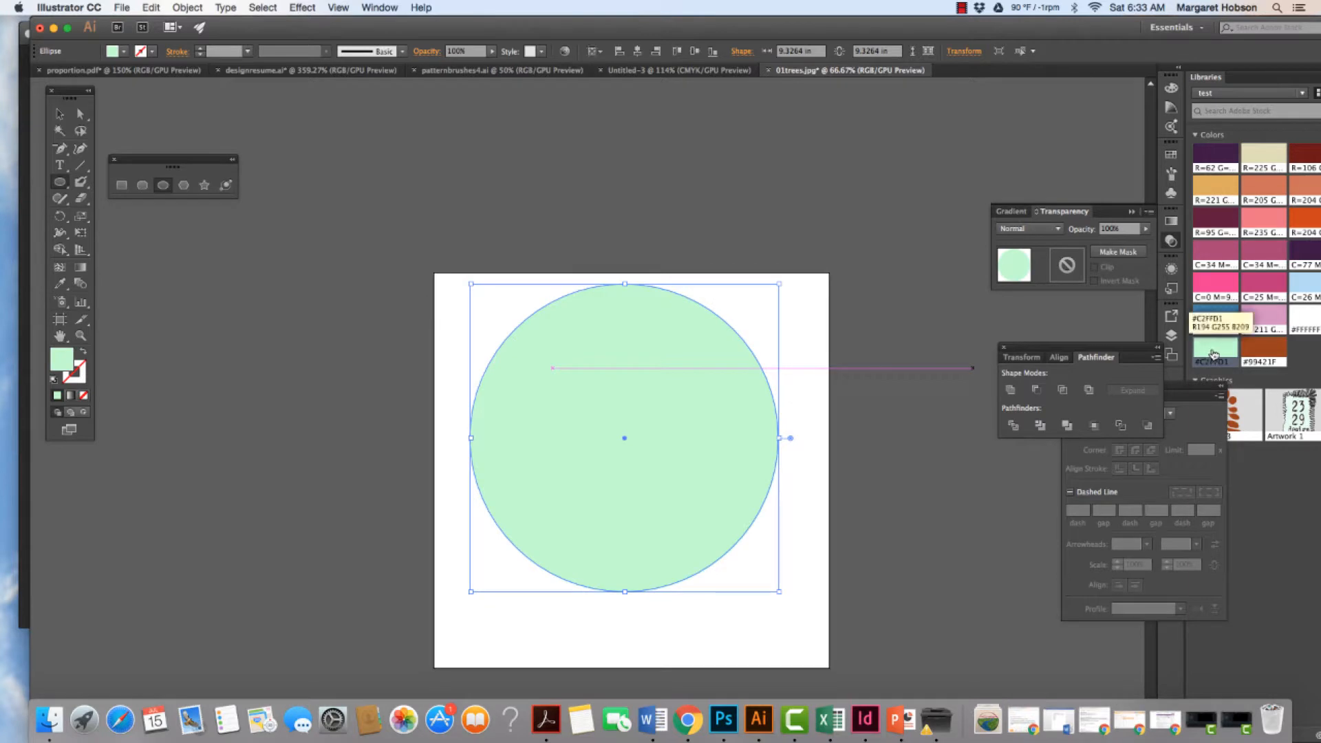
Send the green circle to the back and move the trees slightly down and right to center them on it
left_click(195, 8)
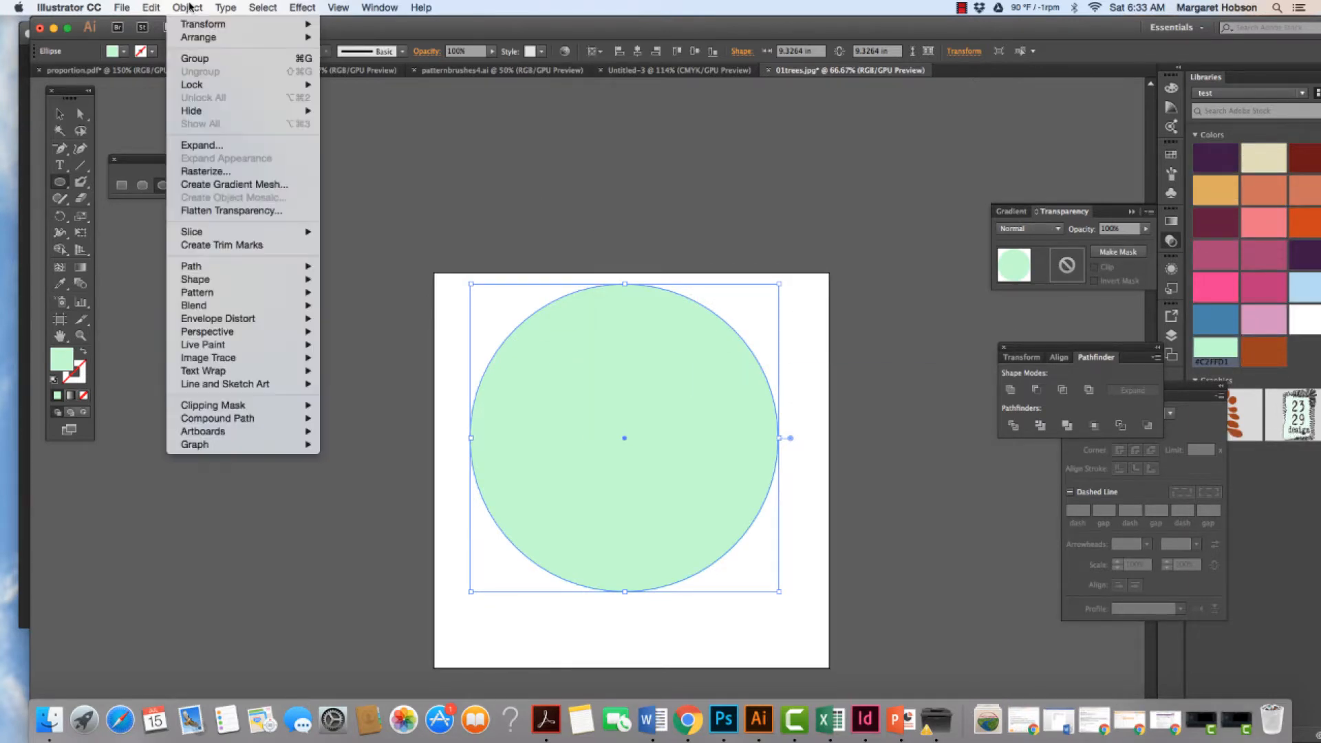
mouse_move(200, 38)
left_click(365, 76)
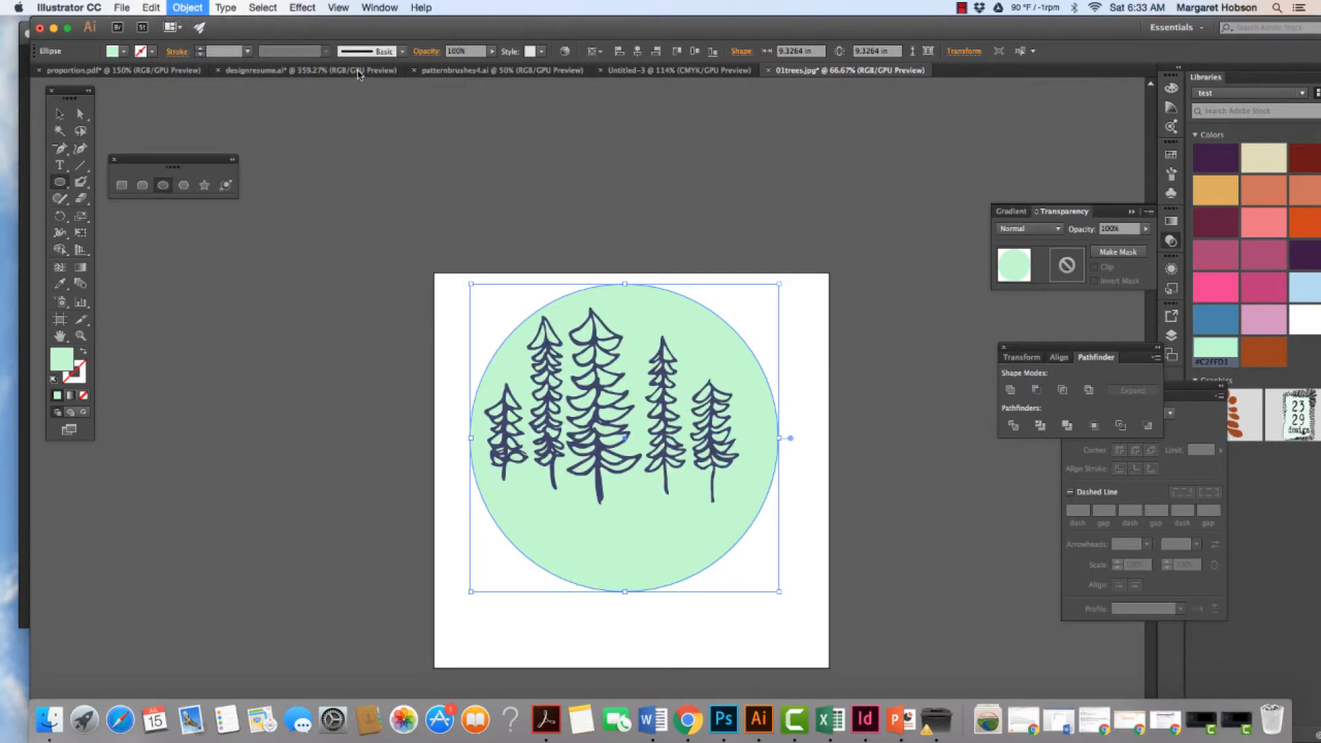
left_click(60, 114)
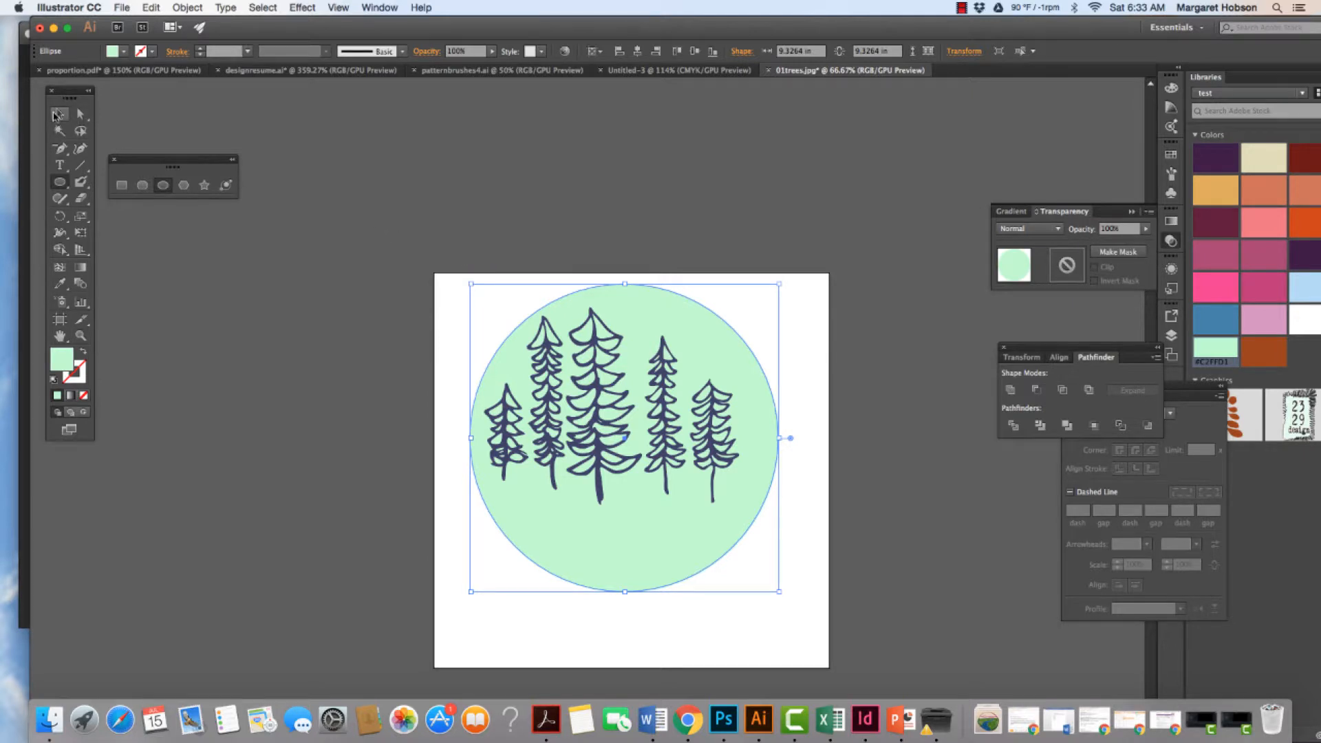
left_click(513, 215)
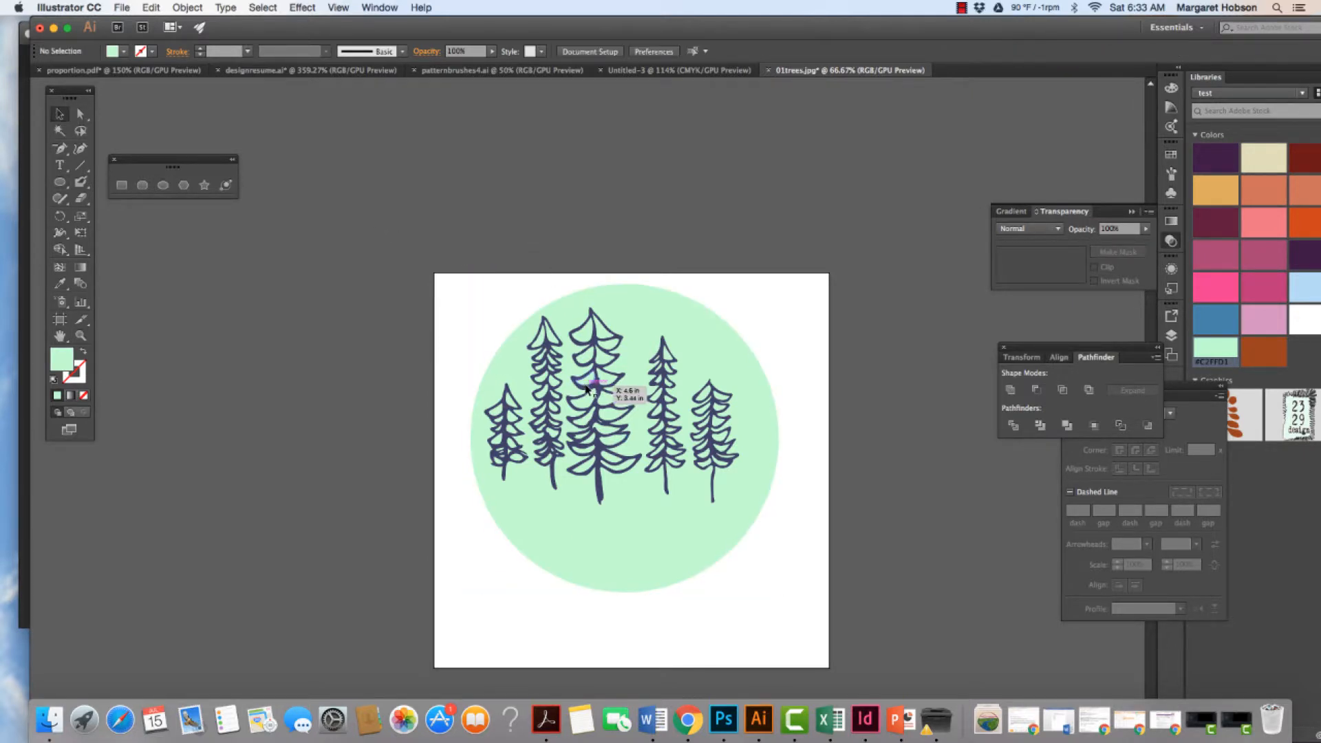
left_click_drag(593, 396, 611, 402)
left_click(572, 171)
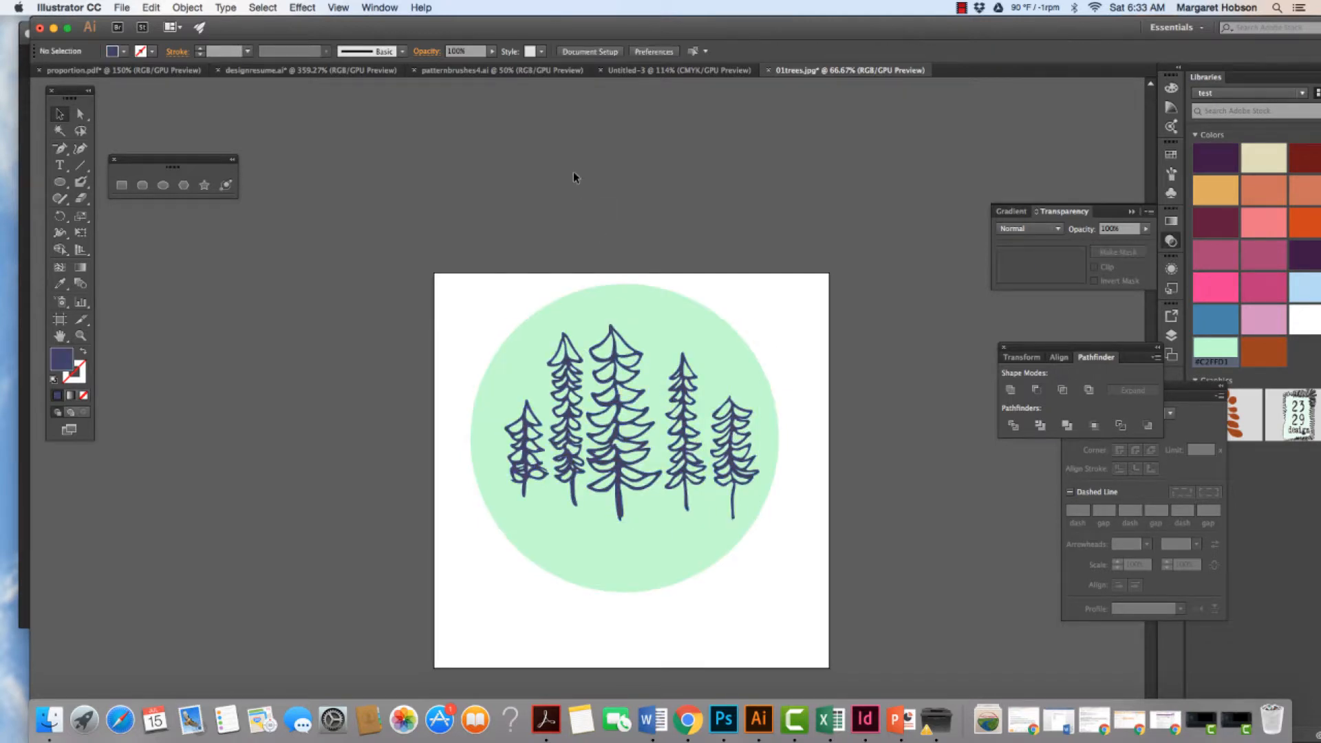
Recolor the circle behind the trees with the paler green #d7f2dd
left_click(594, 316)
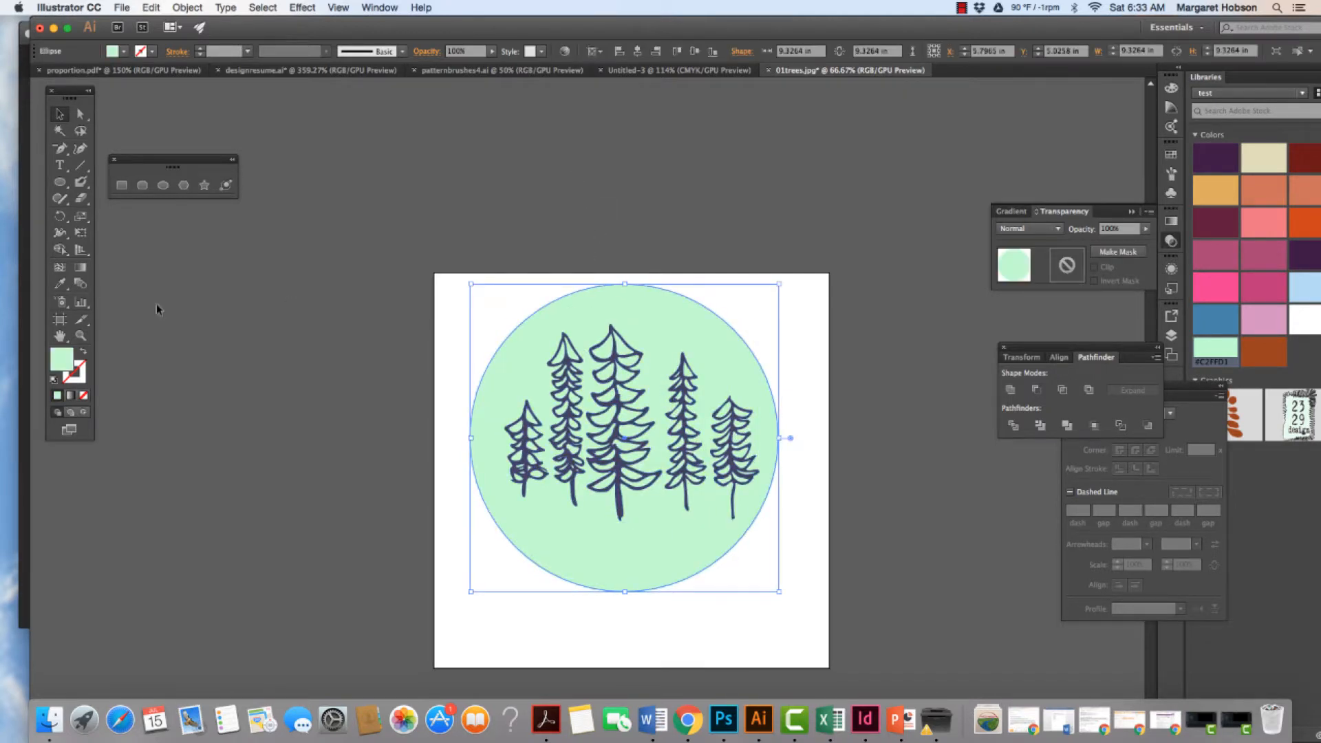
double_click(61, 358)
left_click(29, 129)
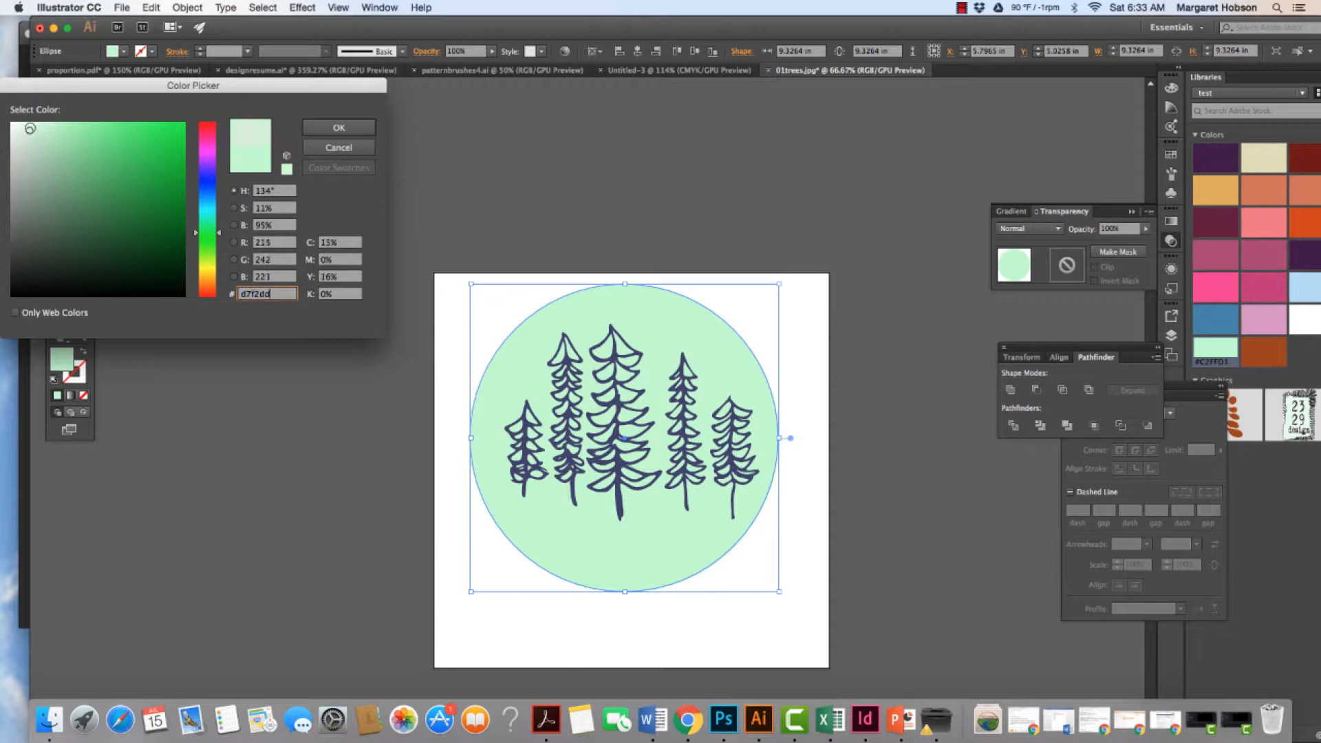
left_click(325, 127)
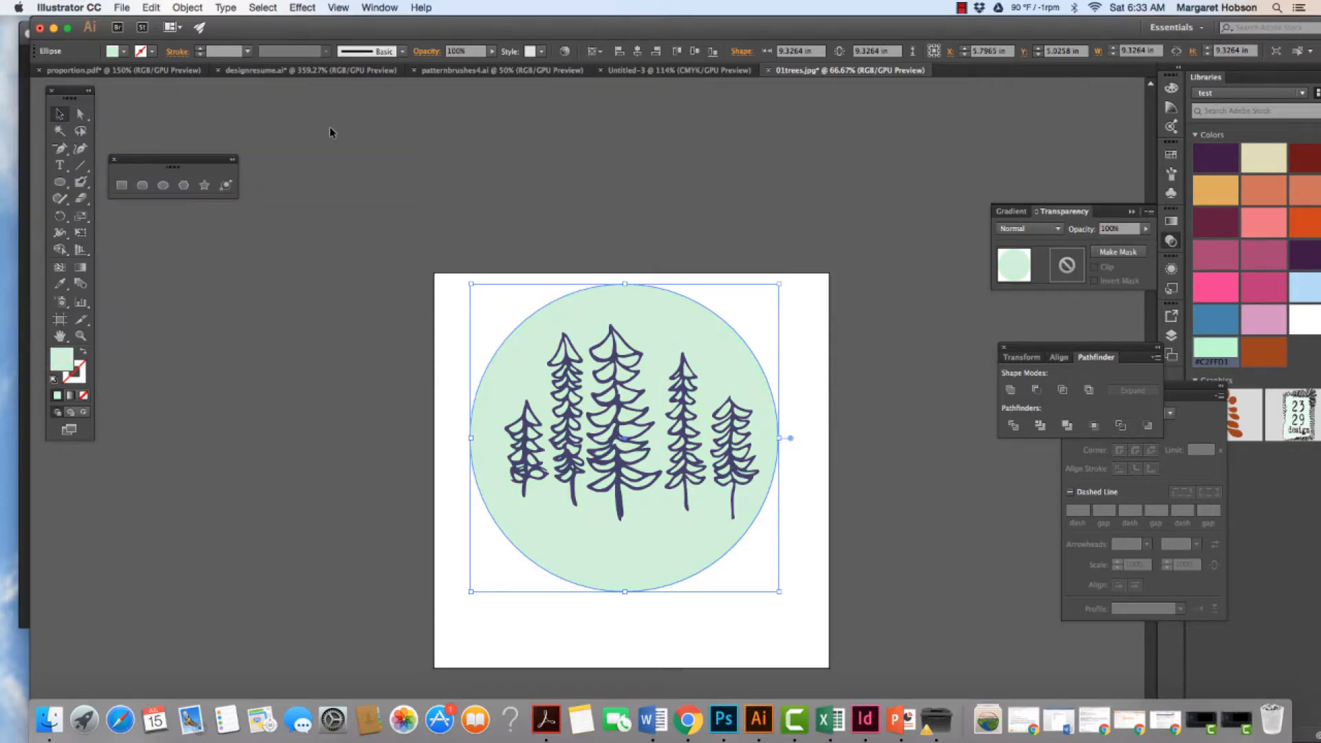
left_click(444, 161)
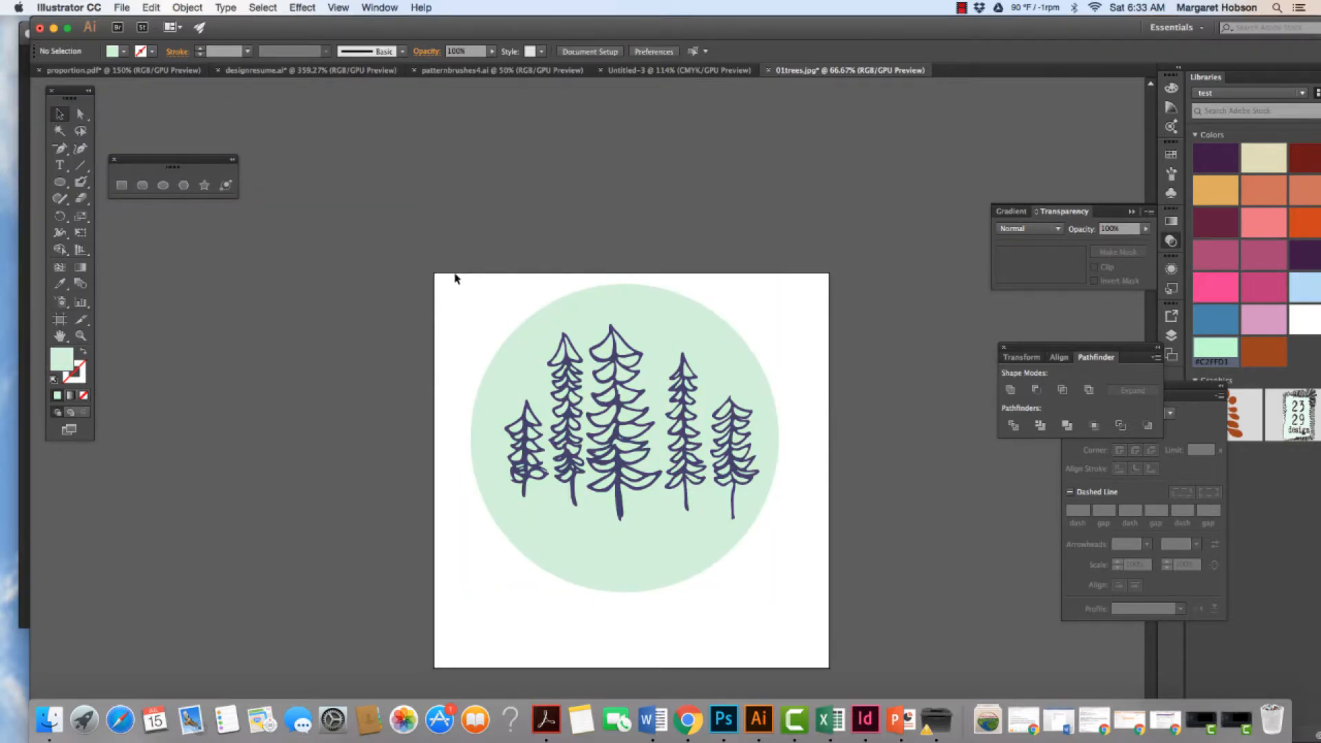
Try the Pathfinder's Minus Front and Intersect modes on the circle and trees, undoing each result
mouse_move(455, 278)
left_mouse_down()
mouse_move(622, 380)
mouse_move(818, 571)
left_mouse_up()
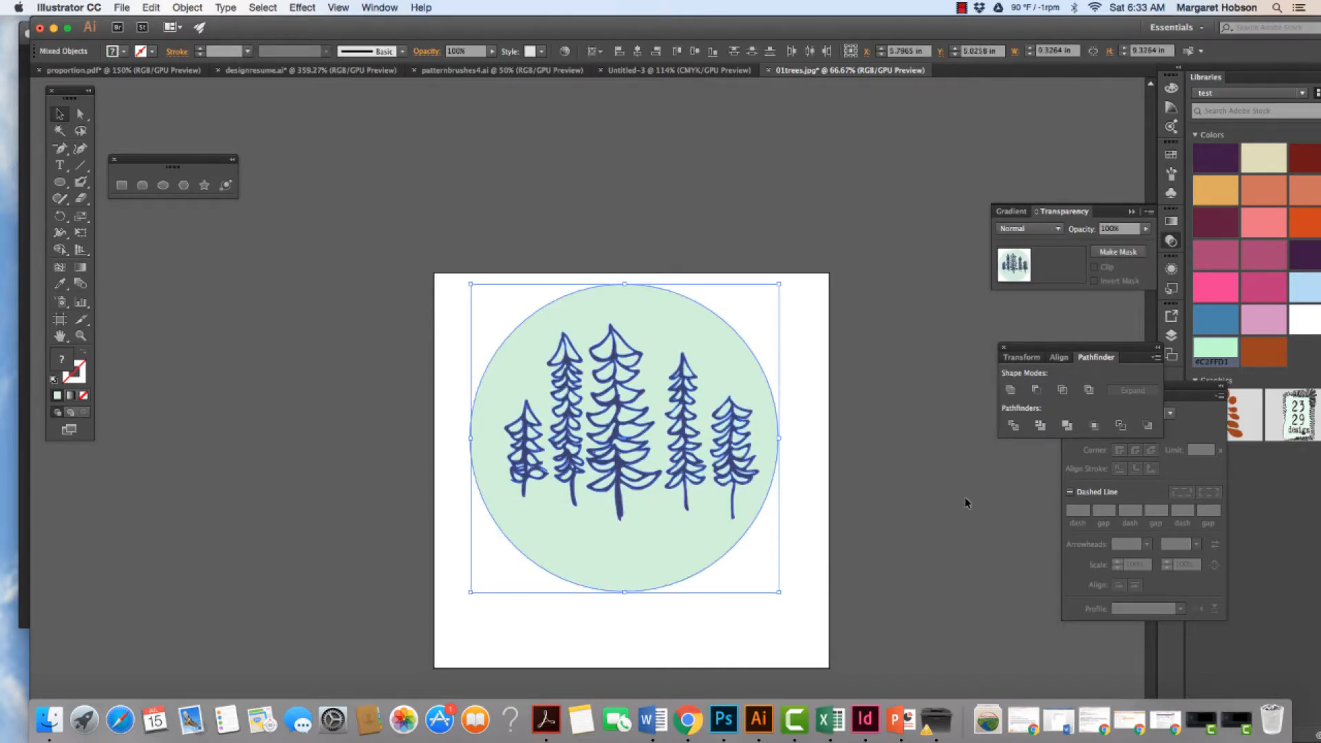
left_click(1037, 390)
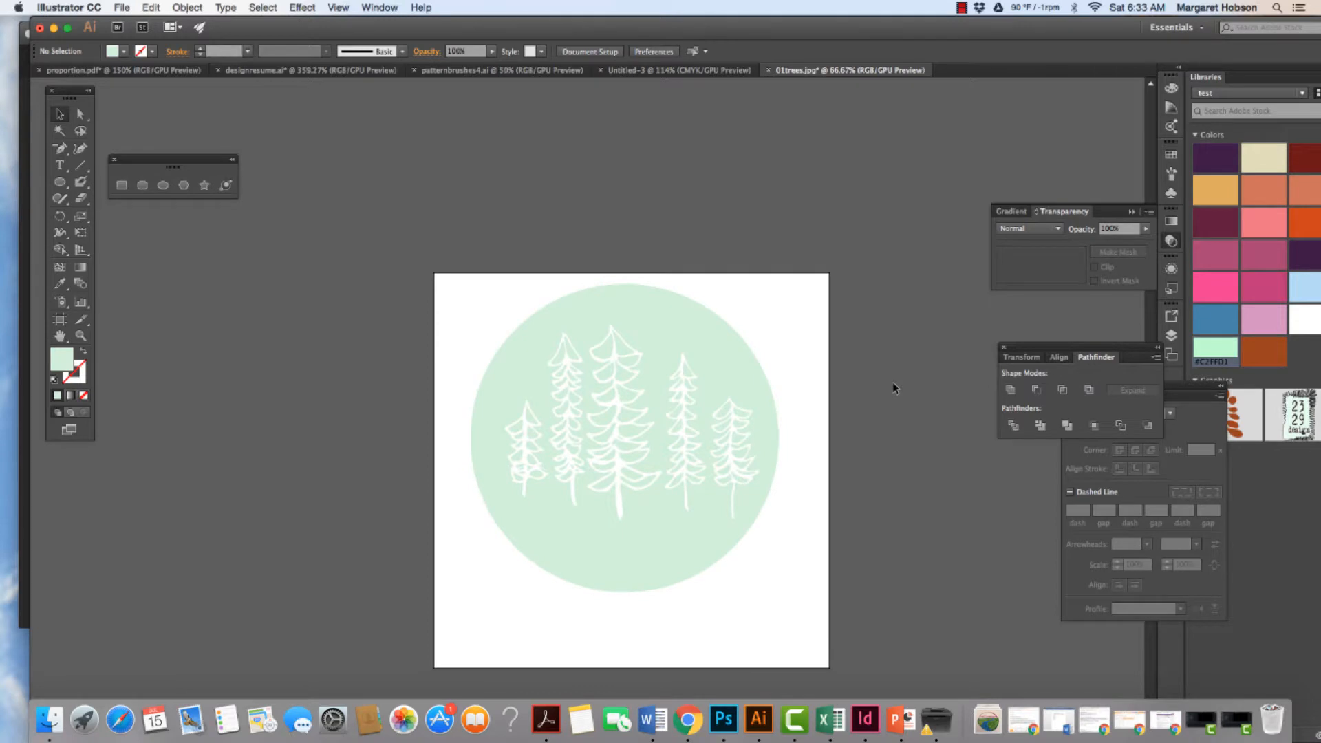
key("super+a")
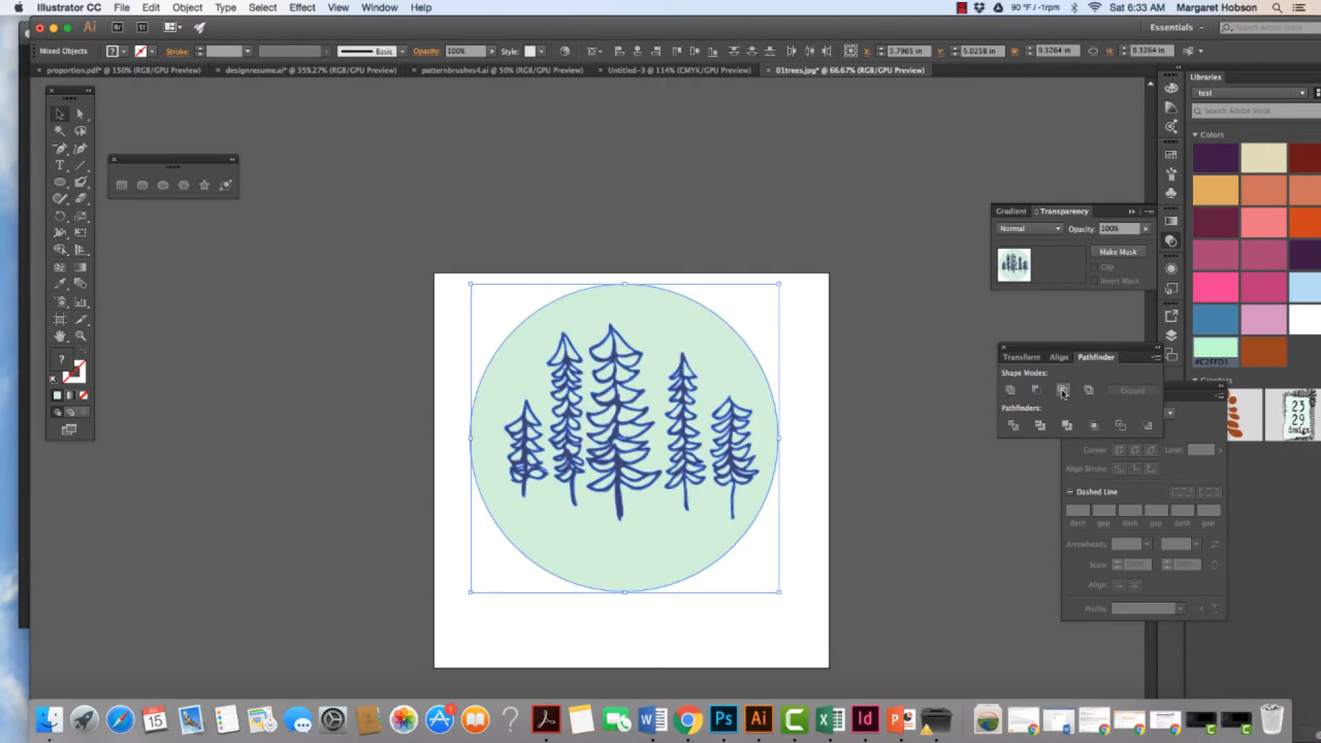
left_click(1063, 392)
left_click(777, 387)
left_click(905, 469)
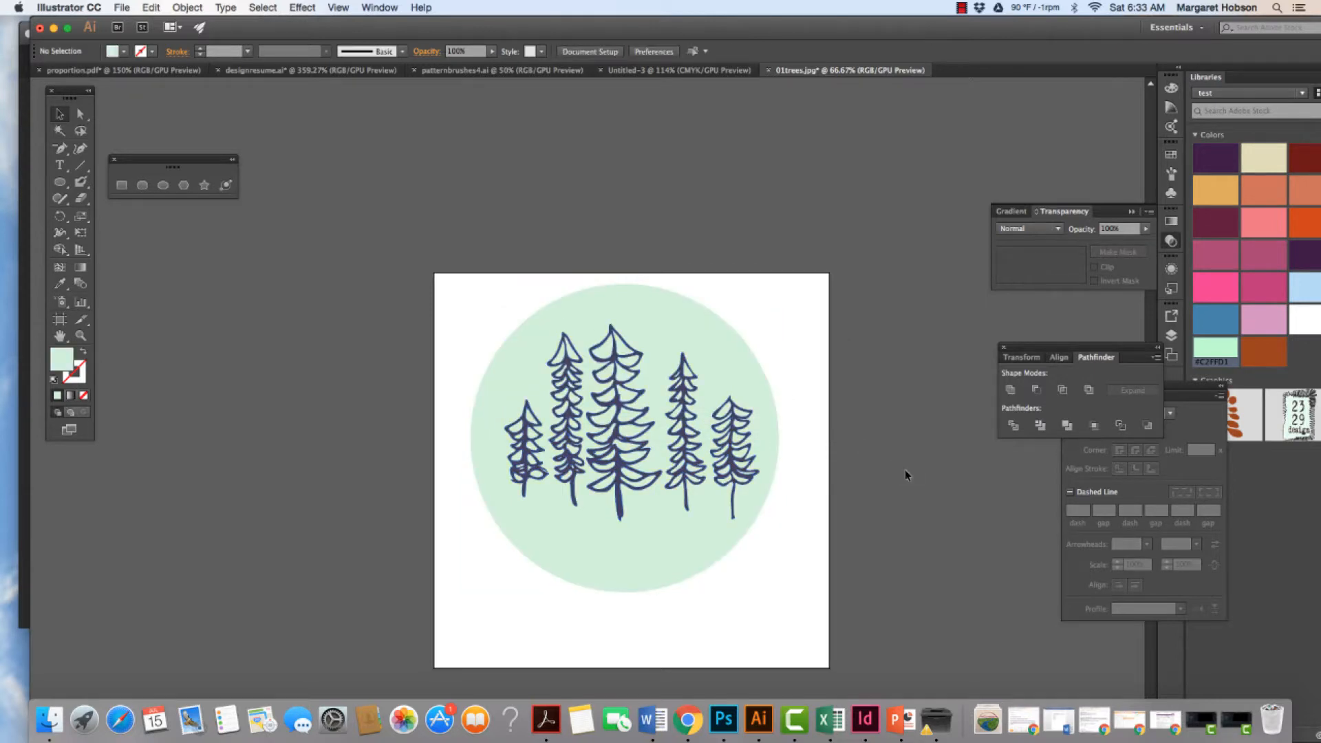
Divide the circle and trees with the Pathfinder and delete the pale green area surrounding the trees
left_click_drag(457, 274, 779, 595)
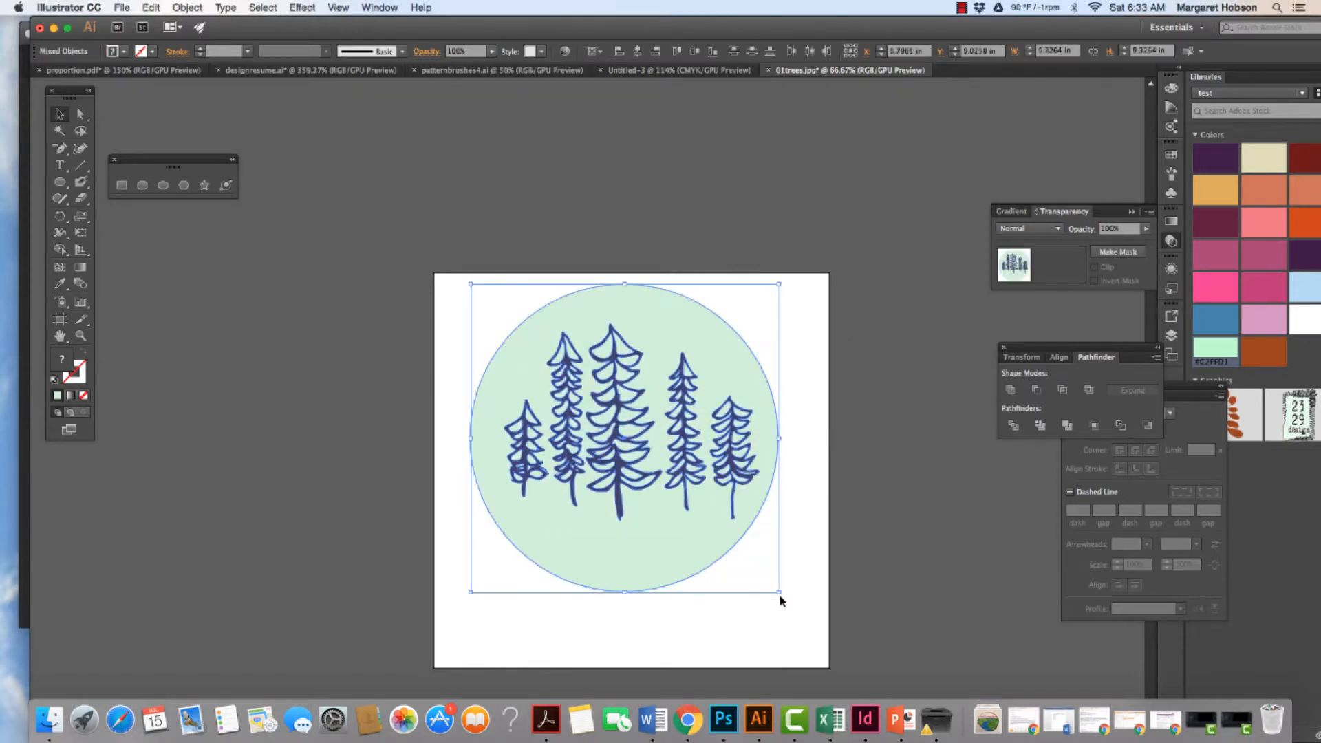
left_click(1015, 427)
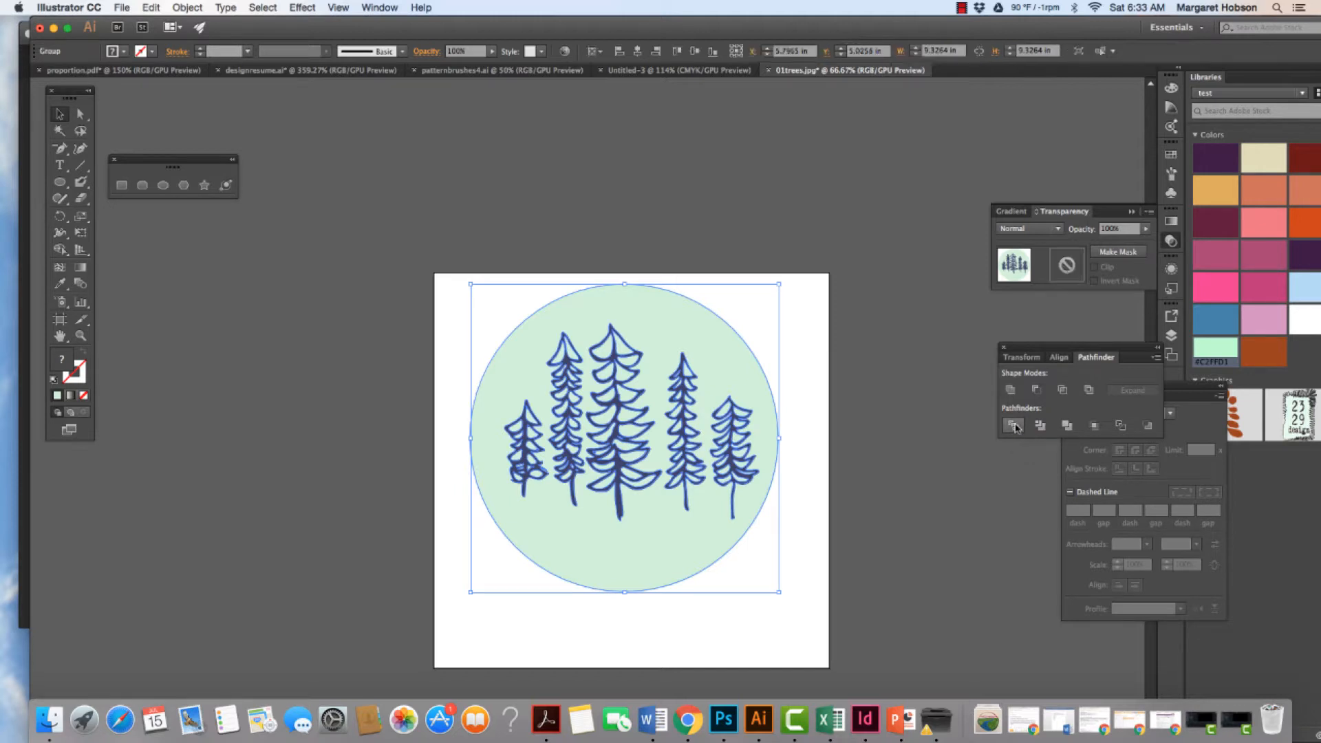
left_click(881, 475)
key("a")
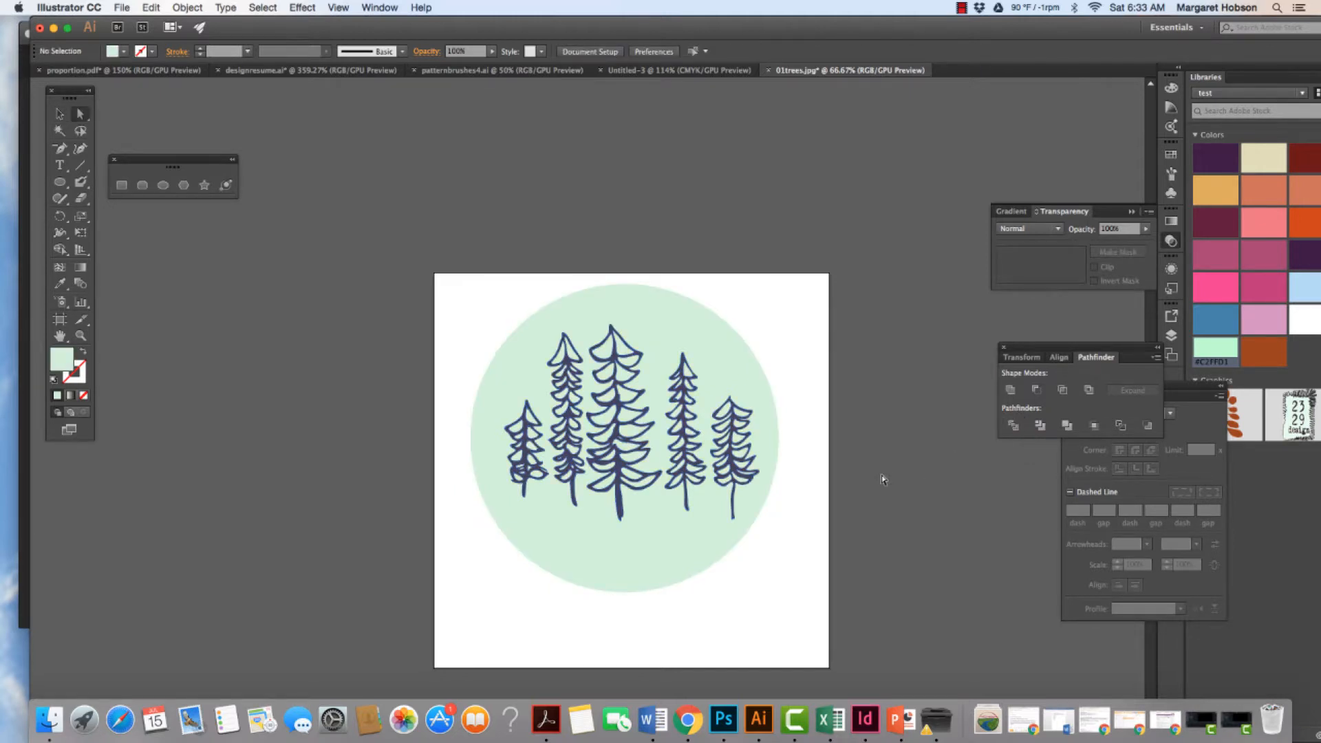
left_click(717, 546)
key("Delete")
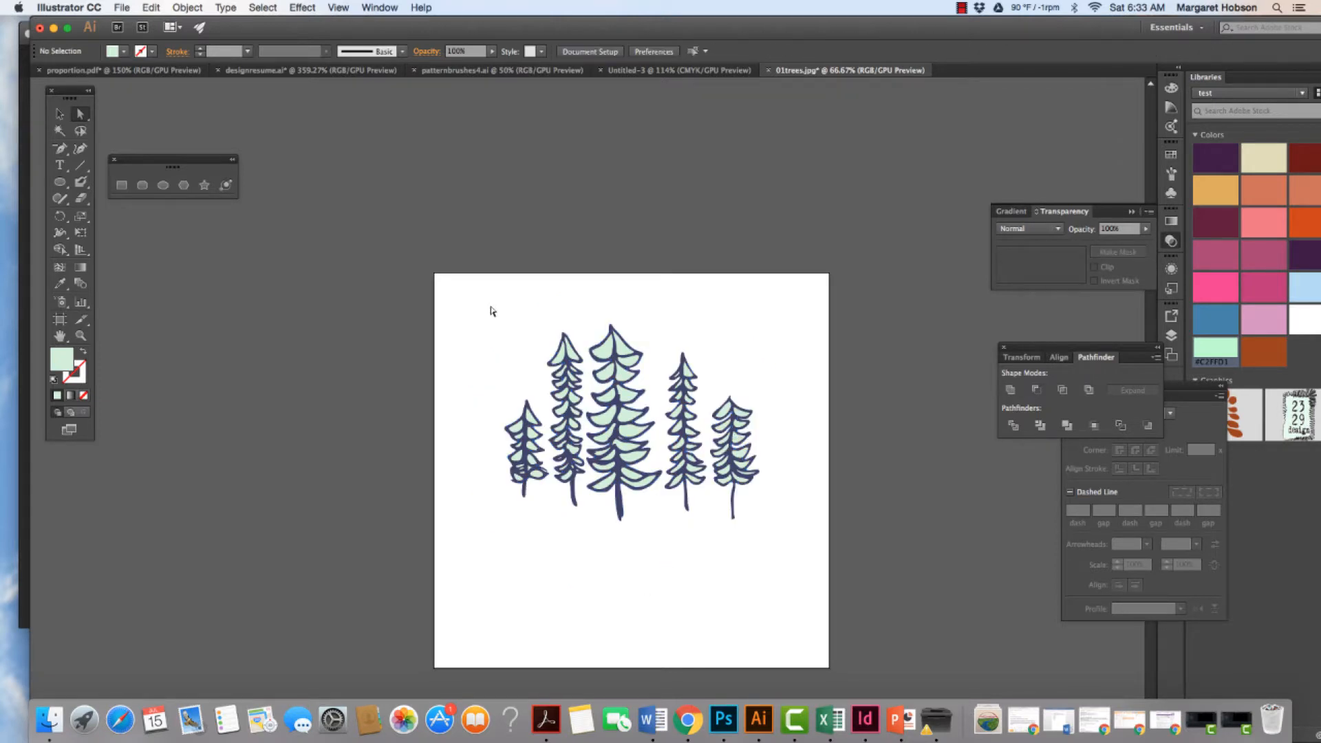
Draw an ellipse about 9.52 by 8.81 in over the trees and send it to the back
left_click(72, 187)
left_click(60, 184)
left_click_drag(64, 186, 124, 214)
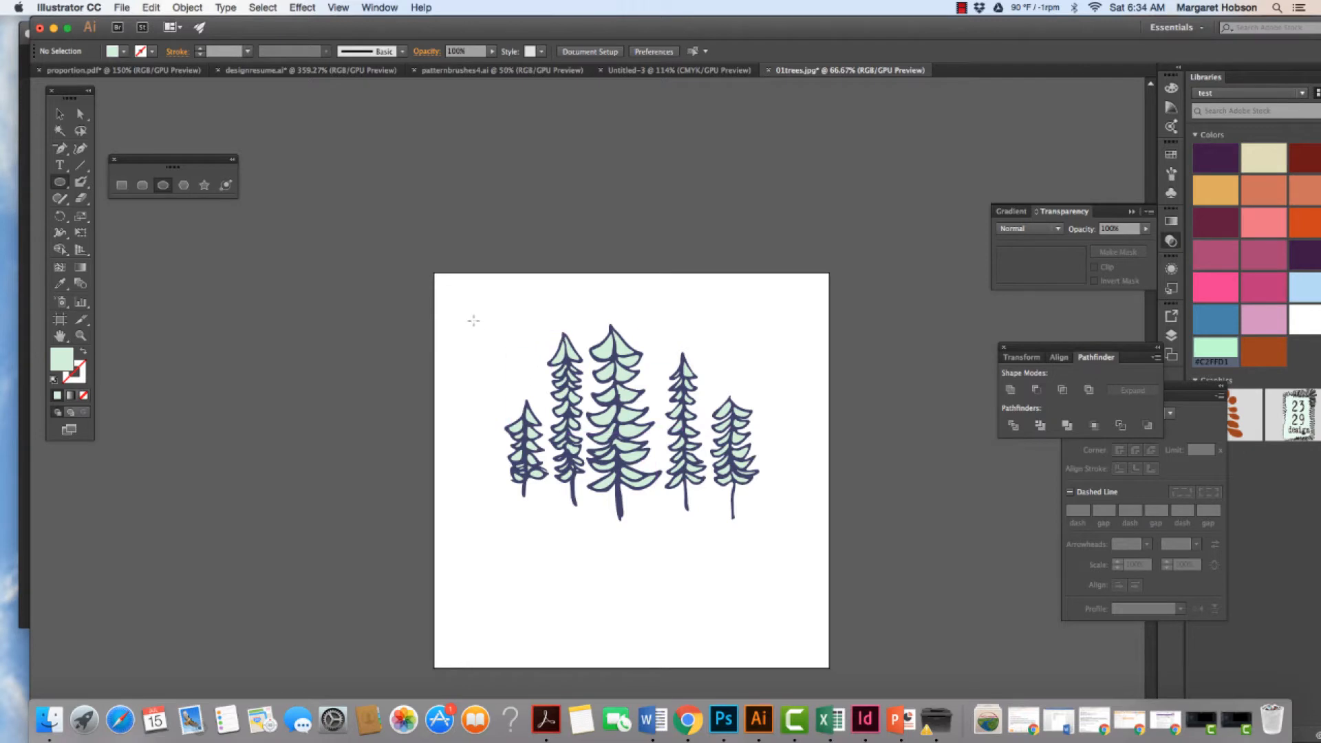
left_click_drag(480, 301, 791, 590)
left_click(187, 8)
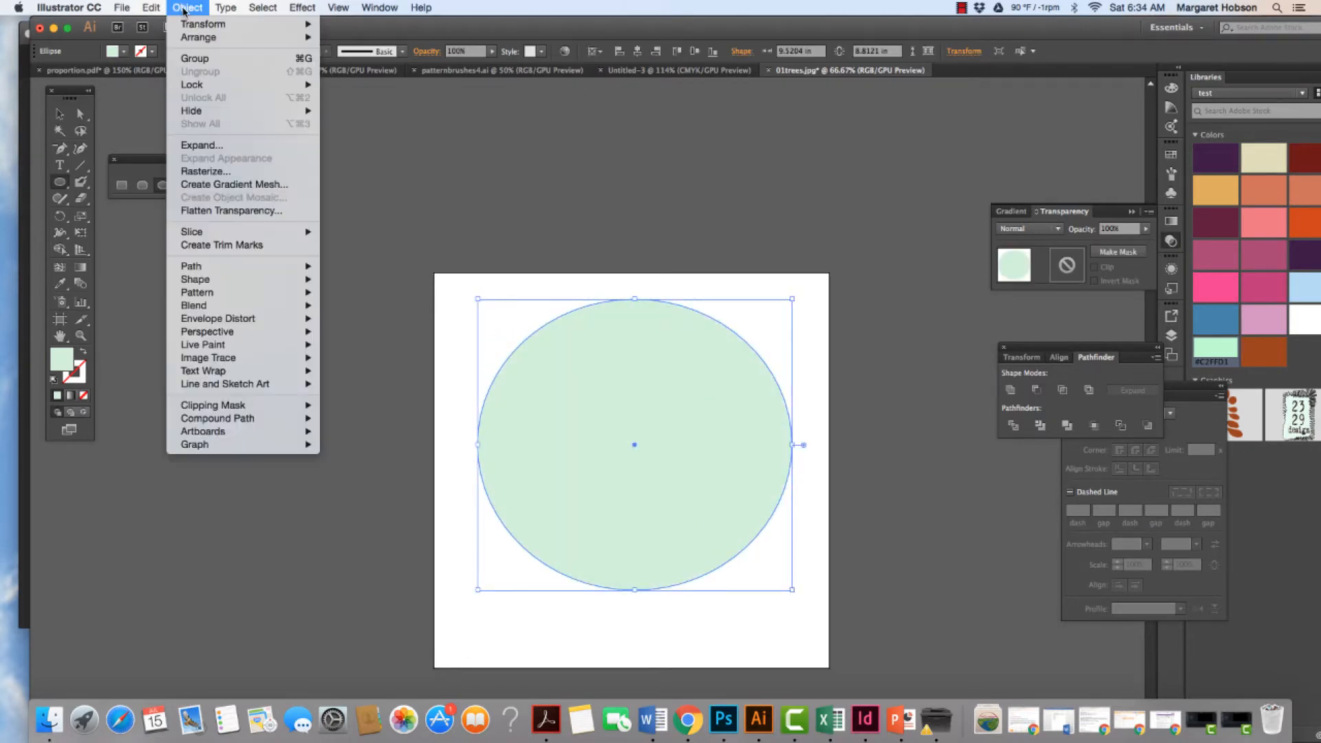
mouse_move(189, 39)
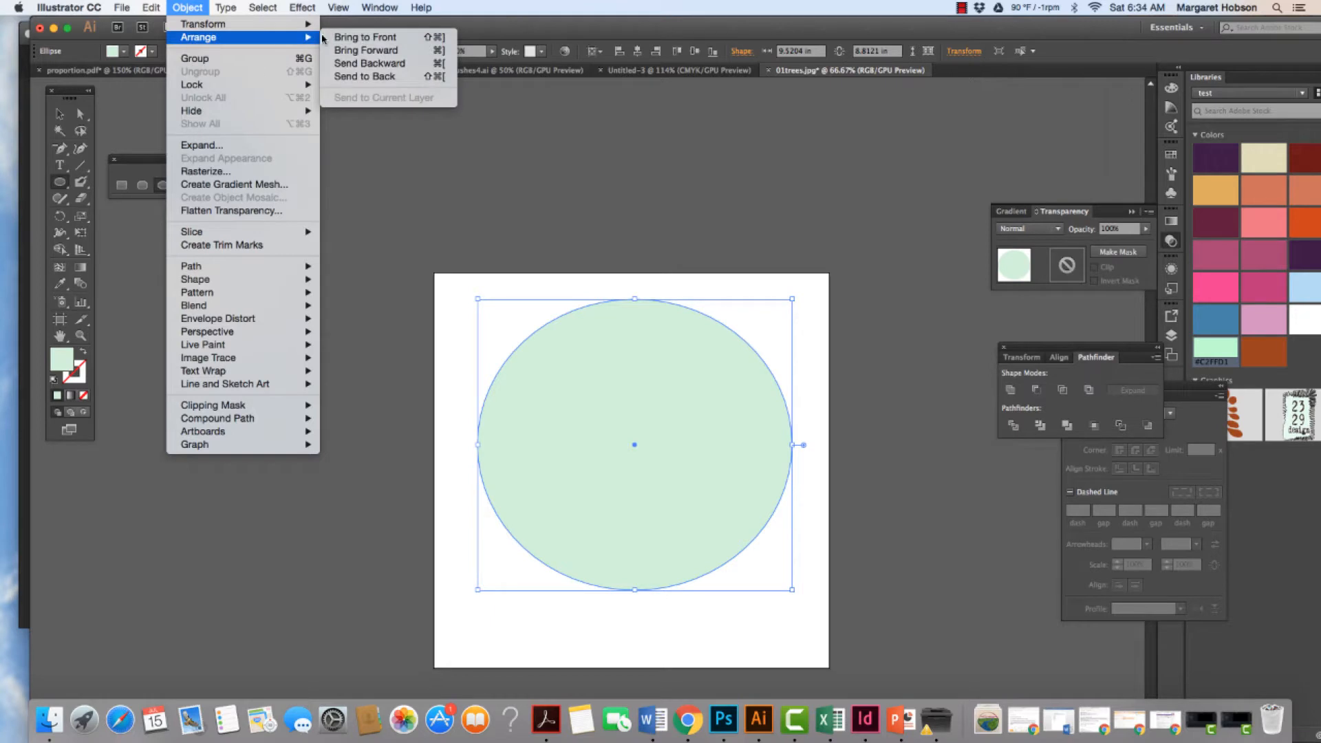
left_click(361, 77)
Fill the background ellipse with the light blue library color and shrink it to about 8.9 by 8.04 in
left_click(1308, 288)
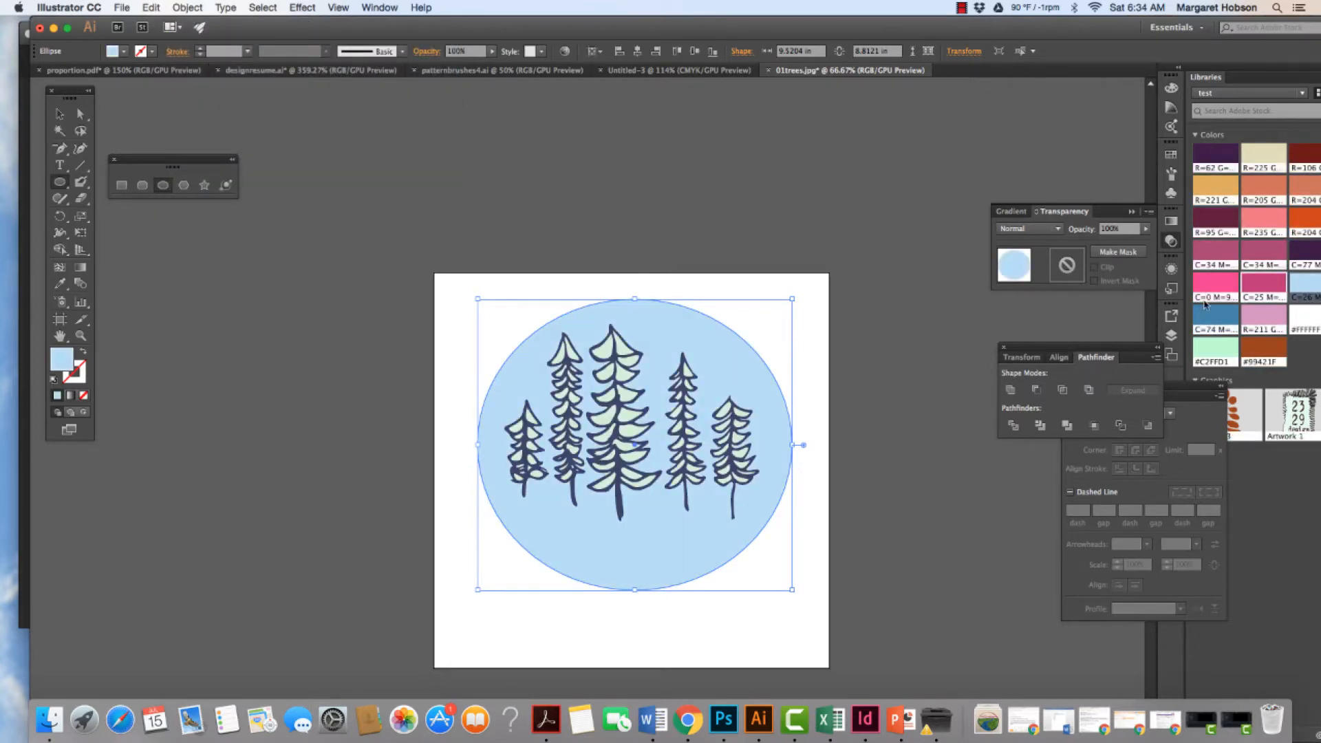
left_click(59, 113)
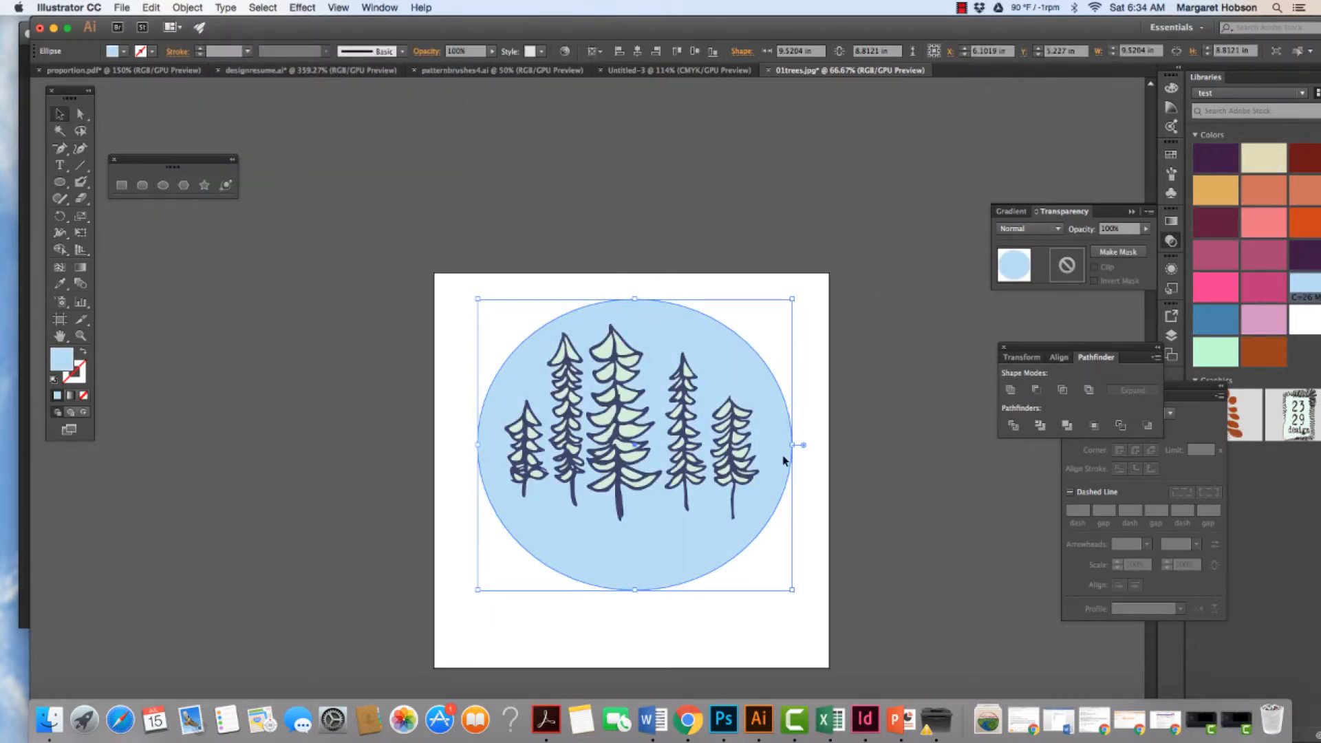
left_click(844, 489)
left_click(703, 559)
left_click(785, 581)
left_click(725, 548)
left_click_drag(792, 589, 771, 565)
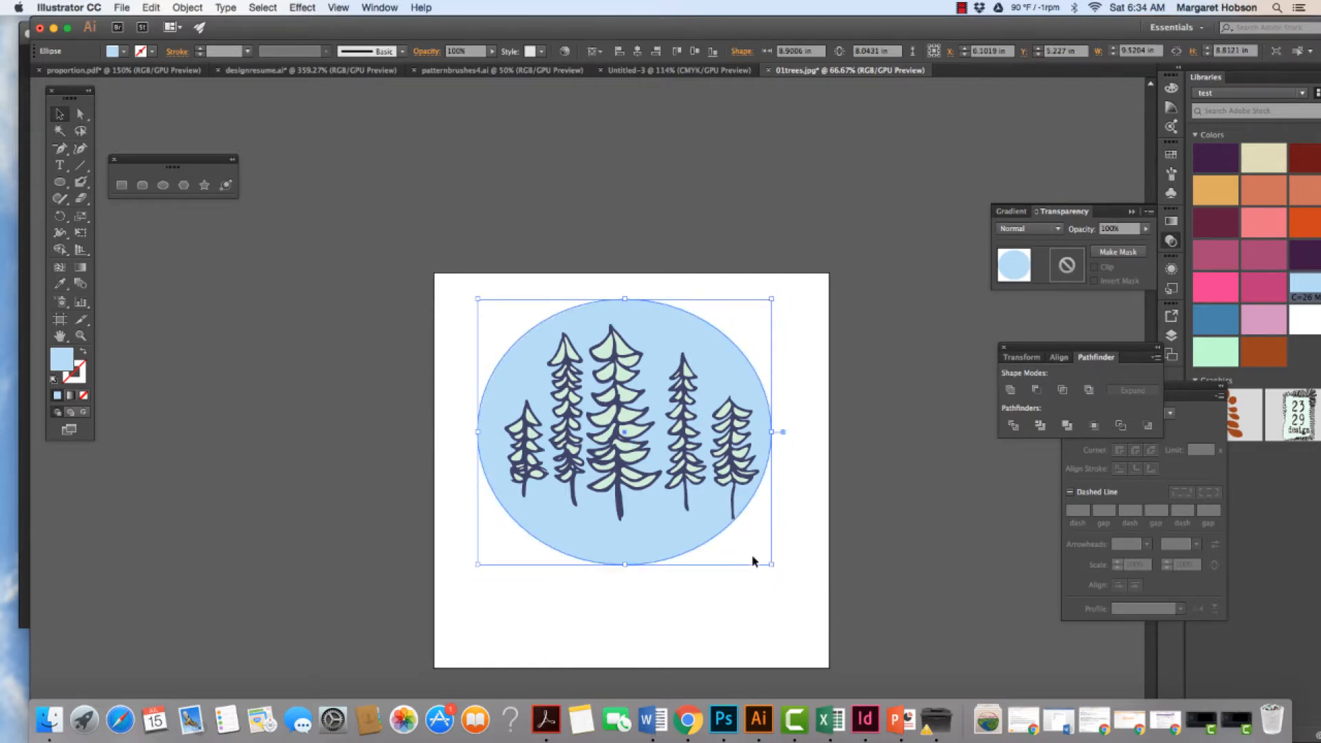
Group the trees and the blue ellipse together, leaving the finished artwork deselected
left_click(441, 310)
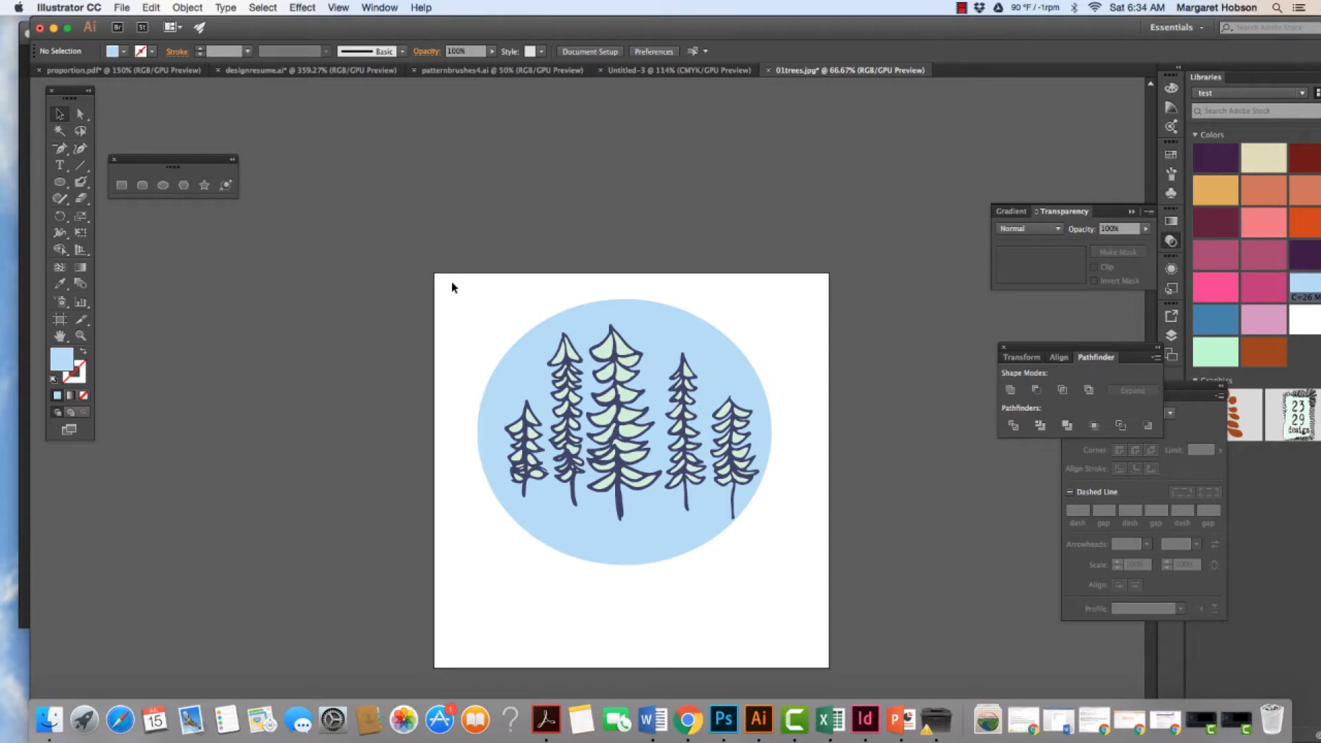
left_click_drag(451, 286, 824, 585)
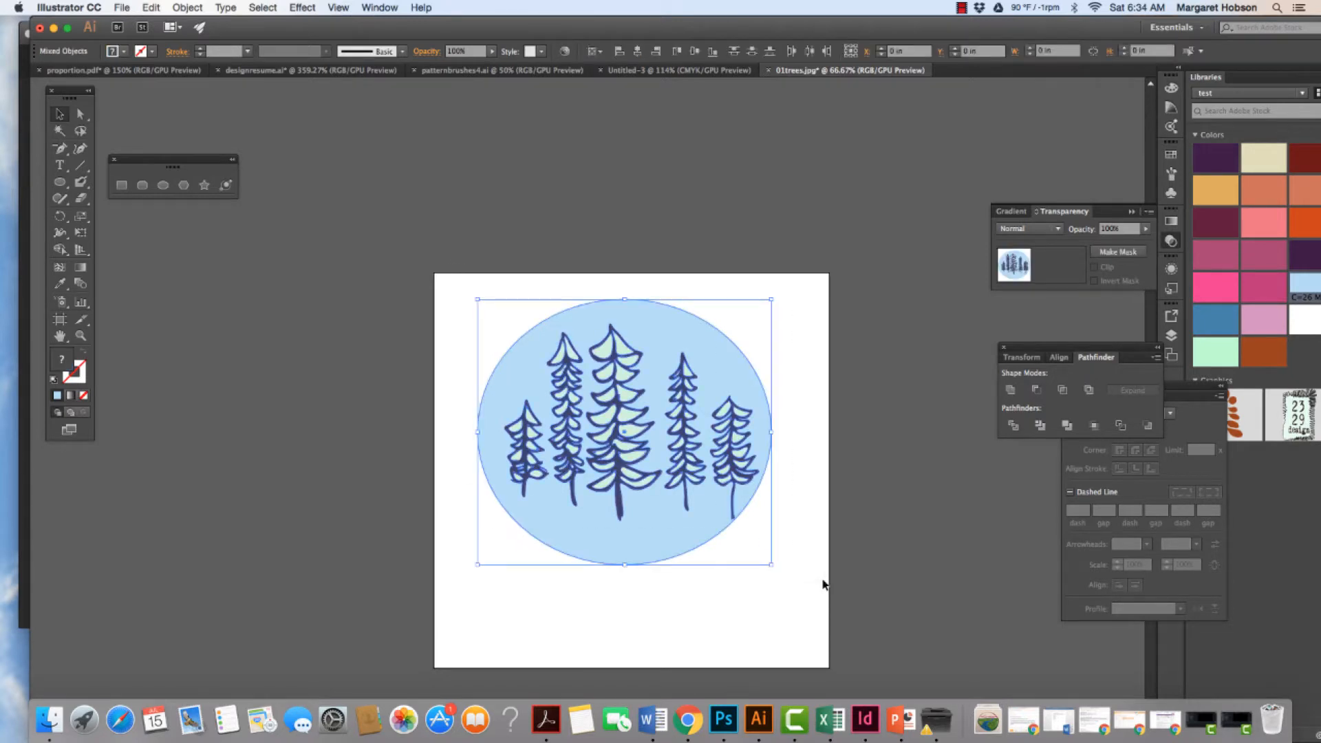
left_click(187, 8)
left_click(210, 58)
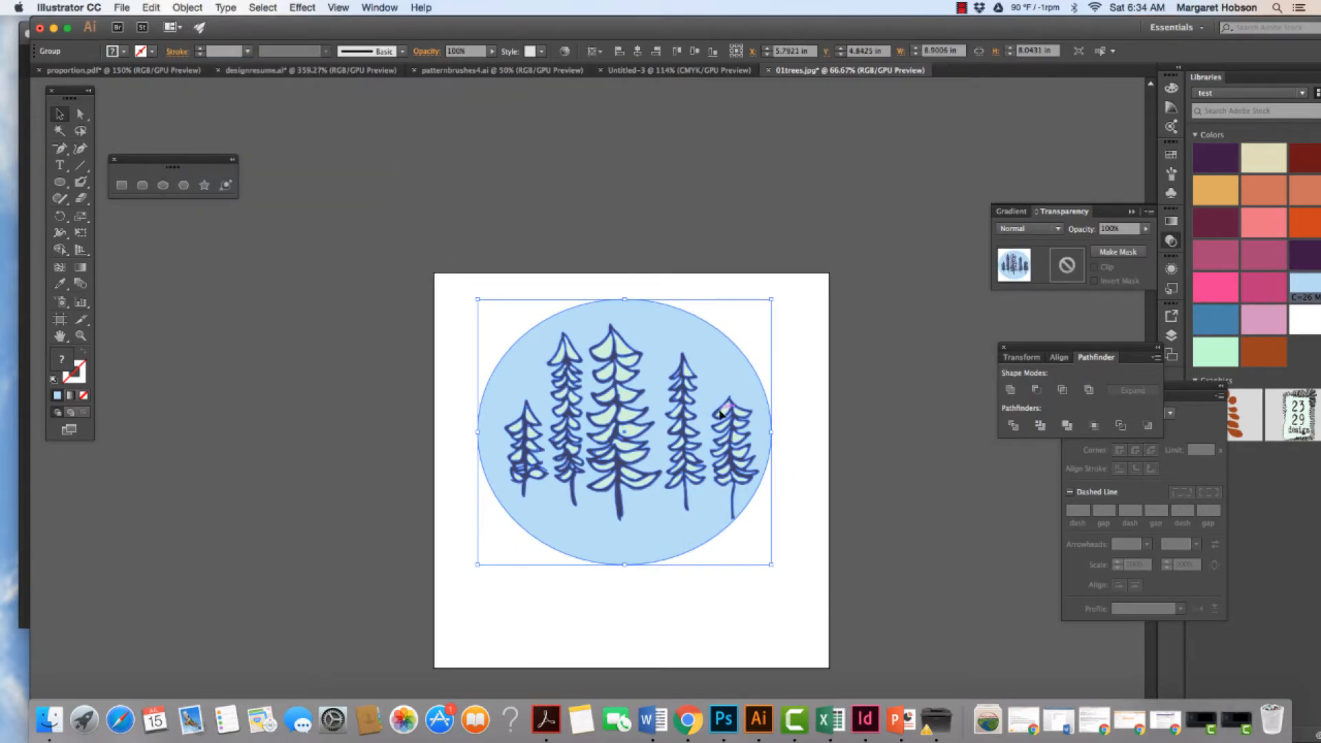
left_click(809, 412)
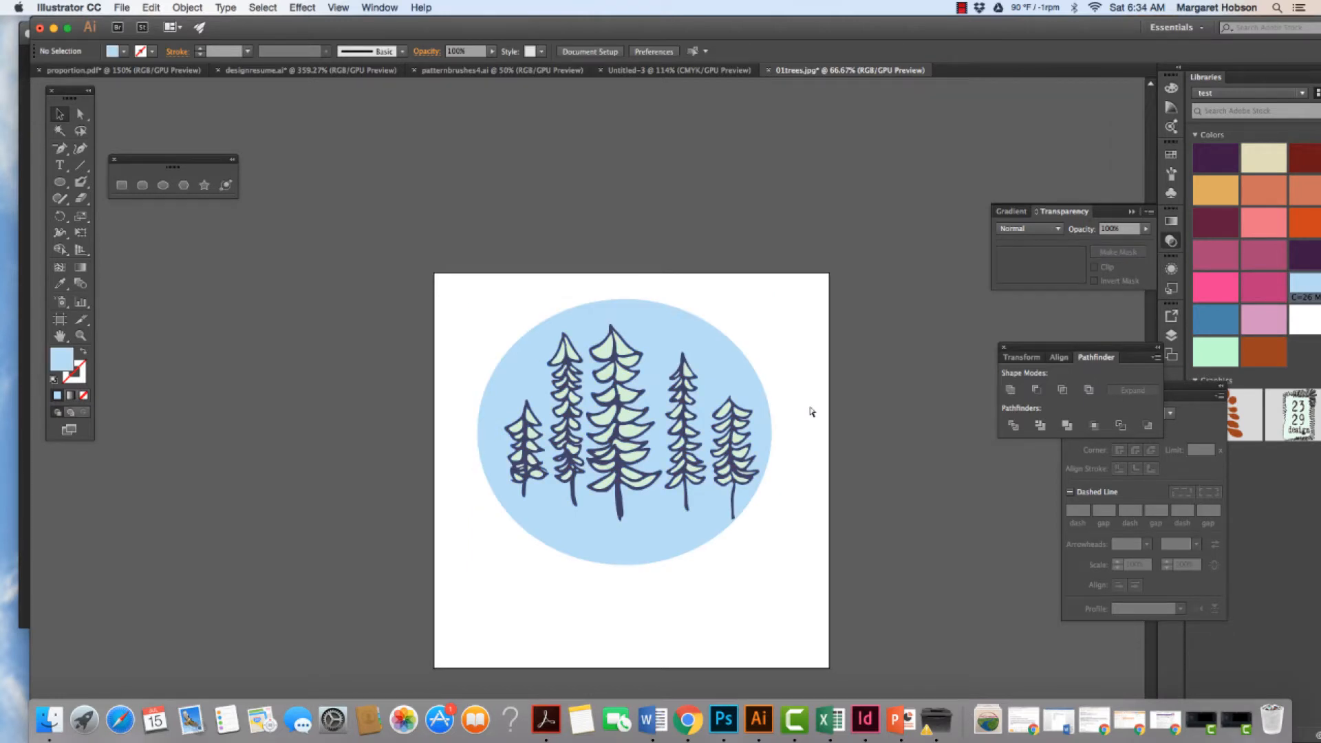
key("super+minus")
key("super+minus")
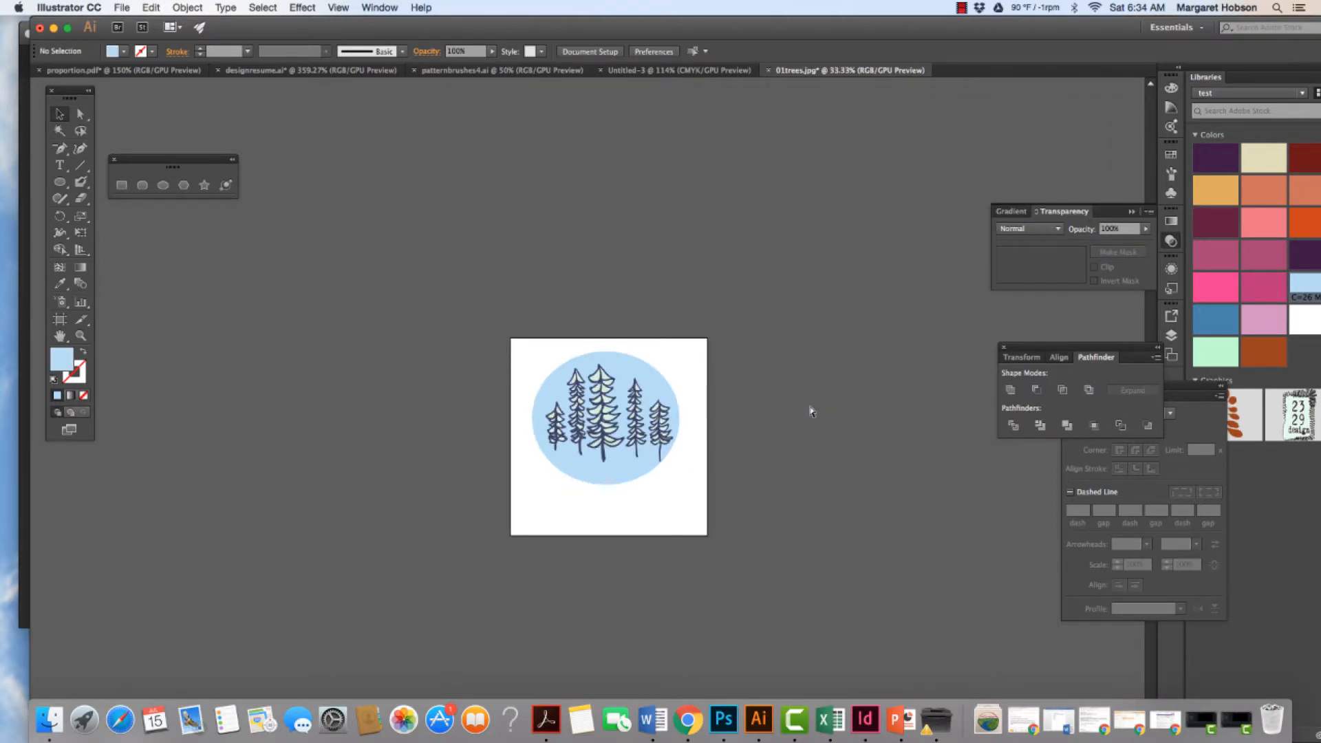
Set up the Ellipse tool with no fill and a light blue stroke
key("super+plus")
key("super+plus")
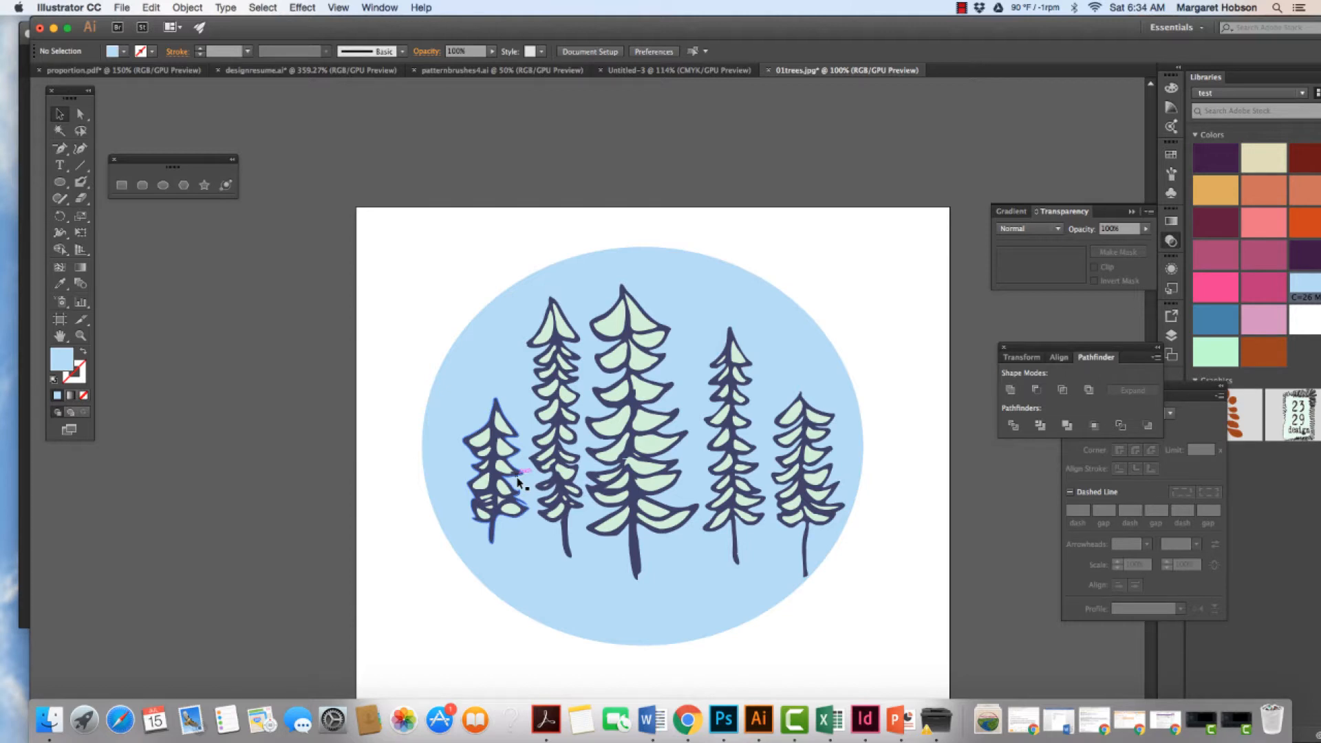
scroll(511, 474, "left", 1)
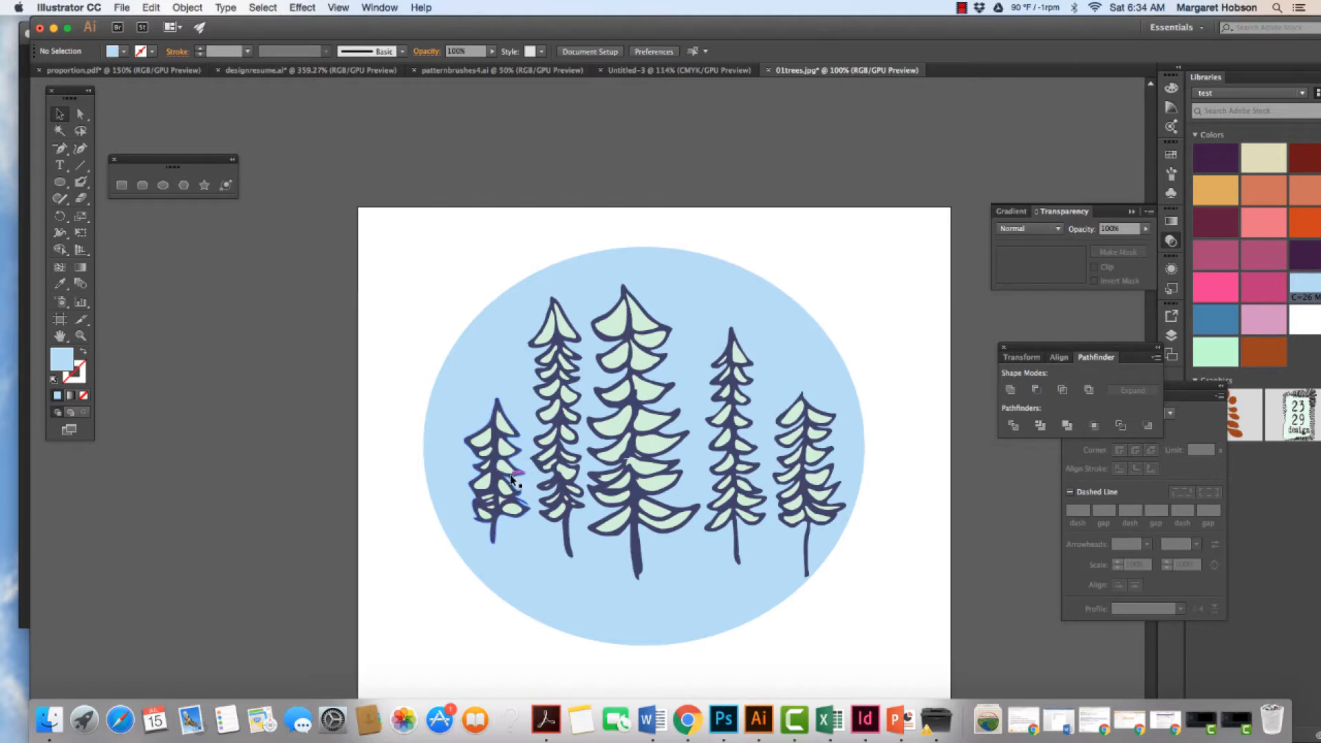
scroll(229, 365, "left", 2)
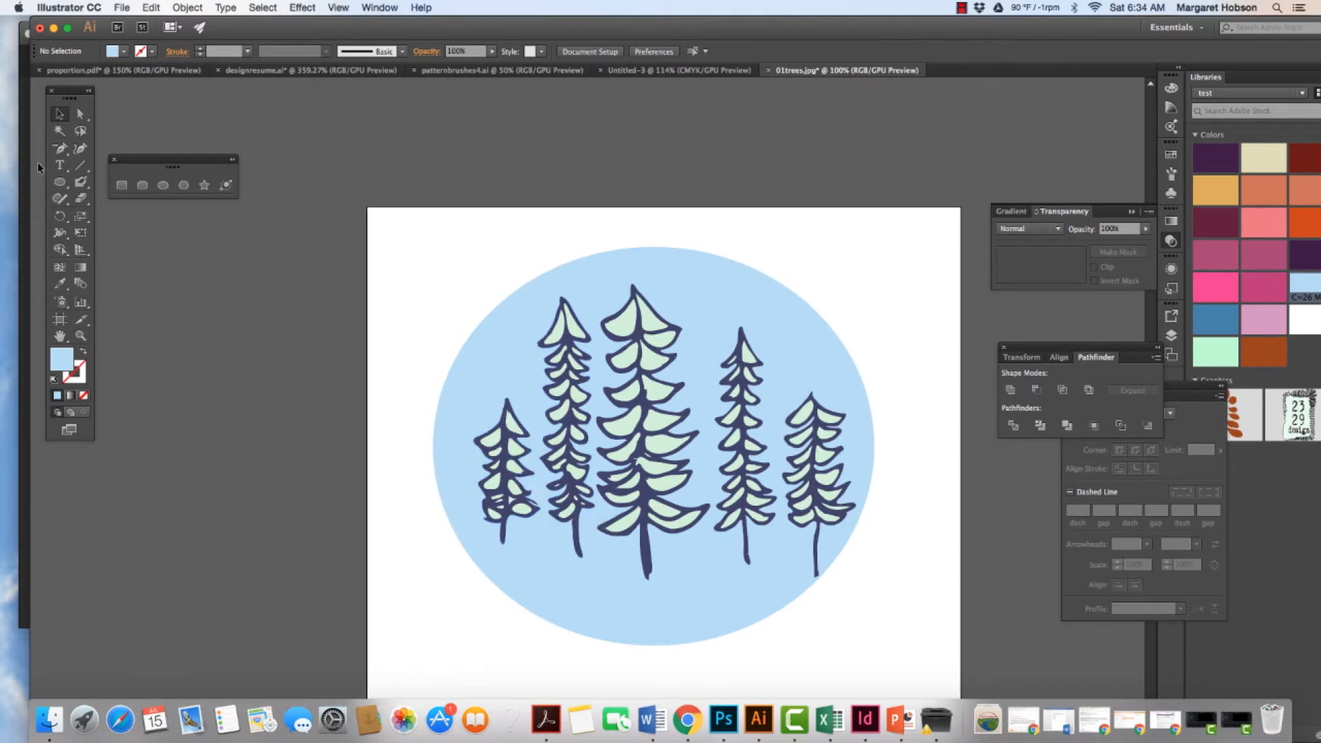
left_click(61, 183)
left_click(62, 184)
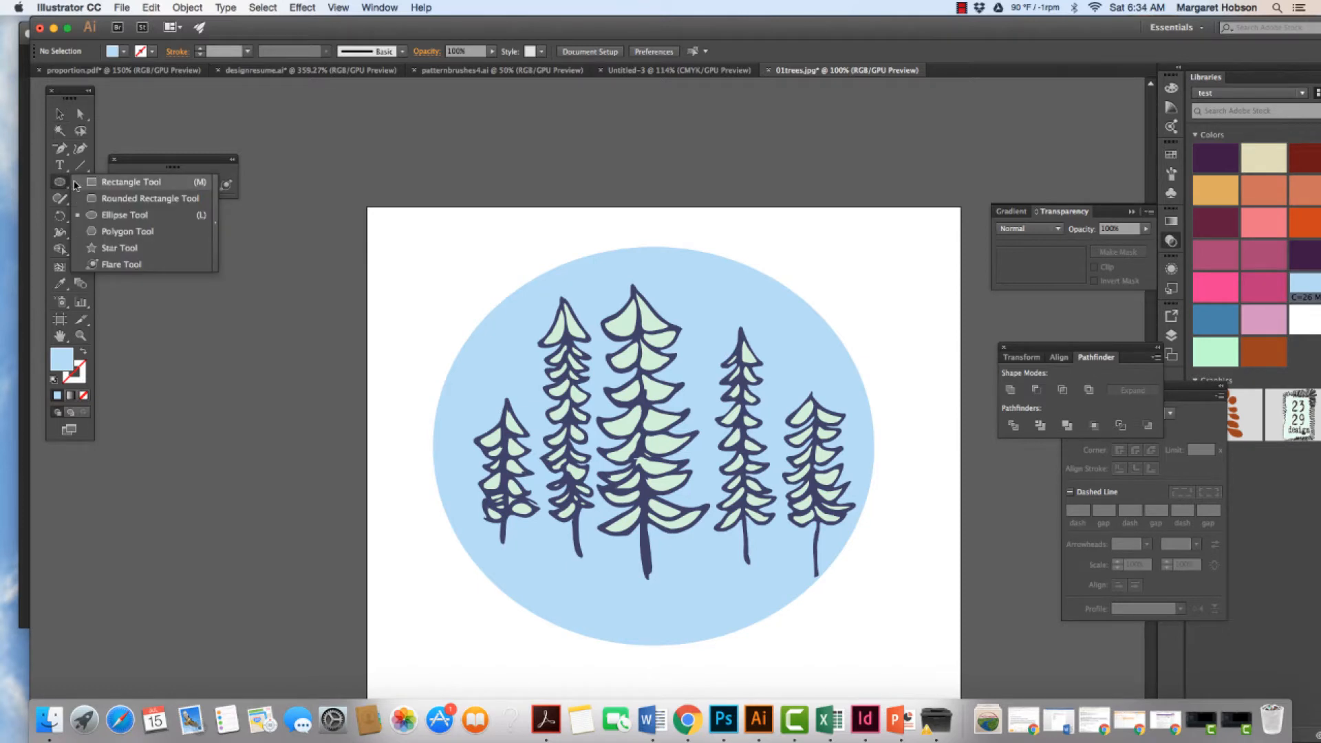
left_click(93, 214)
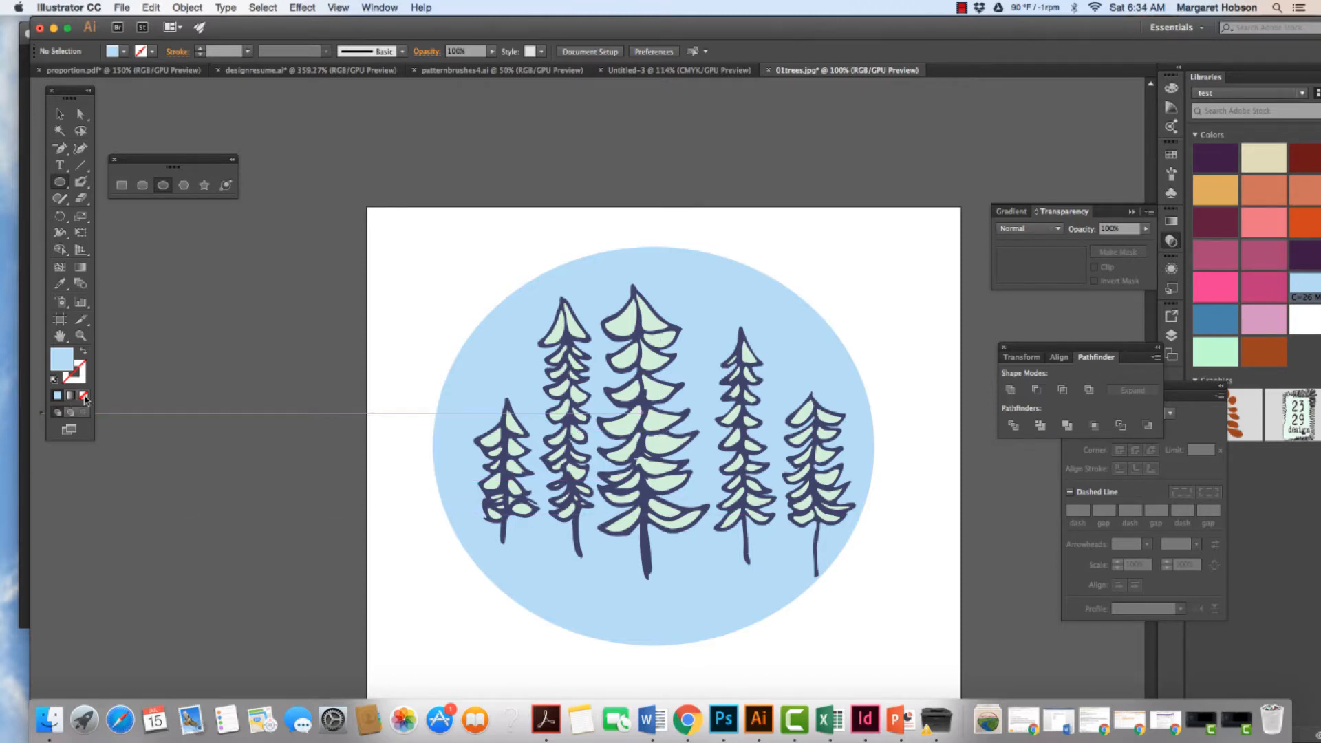
left_click(84, 396)
left_click(81, 378)
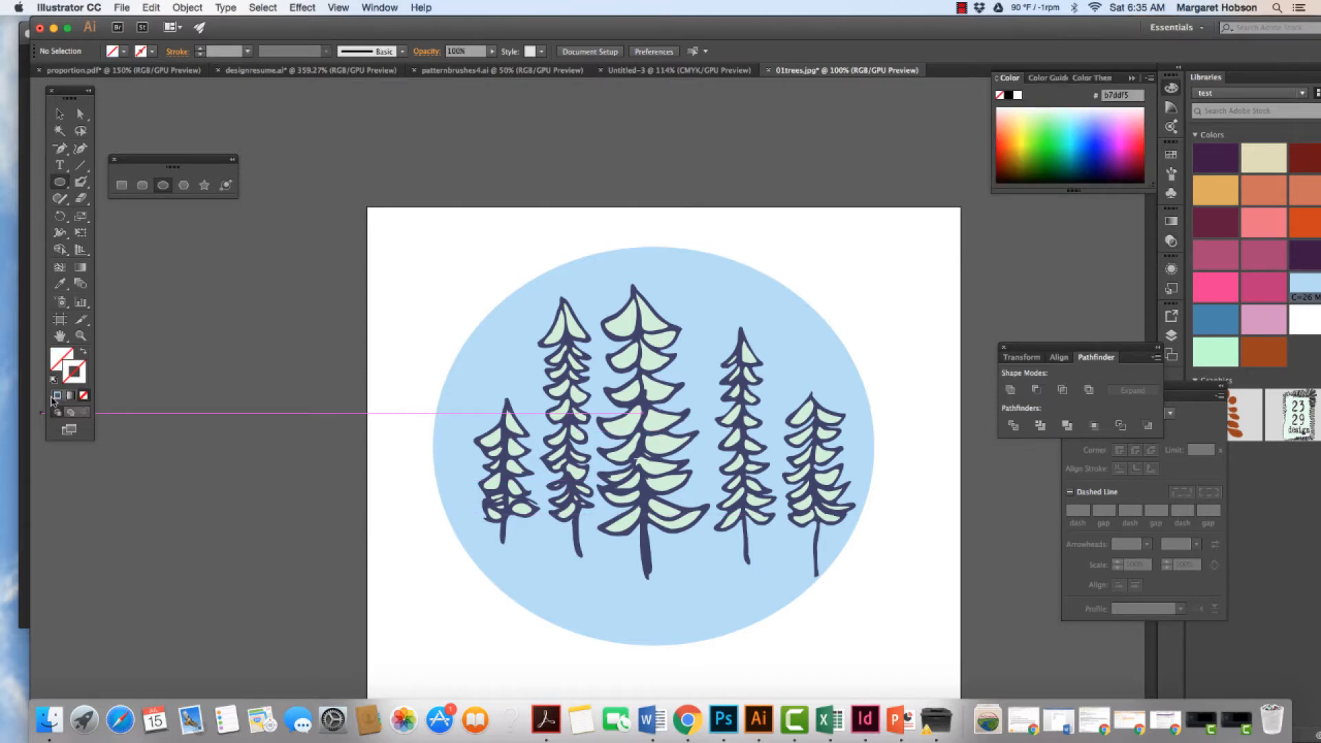
left_click(57, 395)
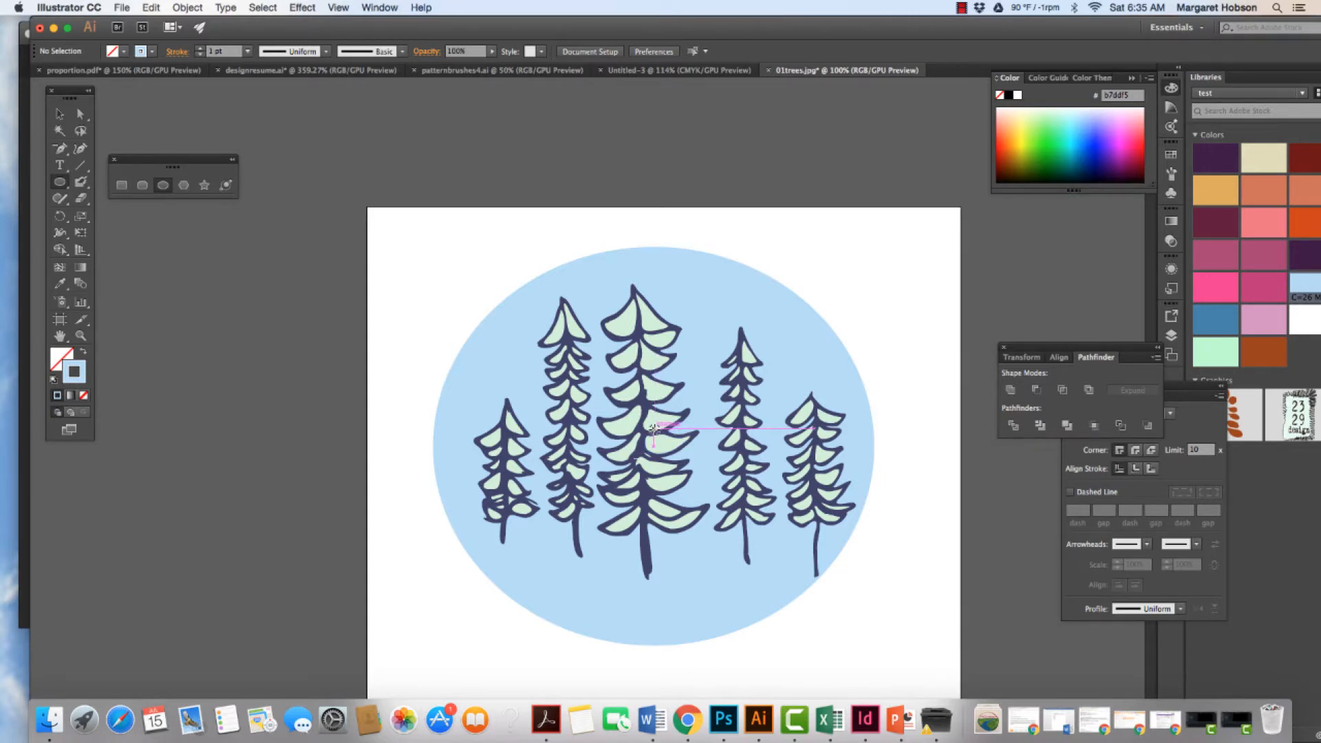
Draw a circle about 7.21 in across over the trees and nudge it left
left_click_drag(664, 446, 555, 265)
key("Left")
key("Left")
key("Left")
key("Left")
key("Left")
key("Left")
key("Left")
key("Left")
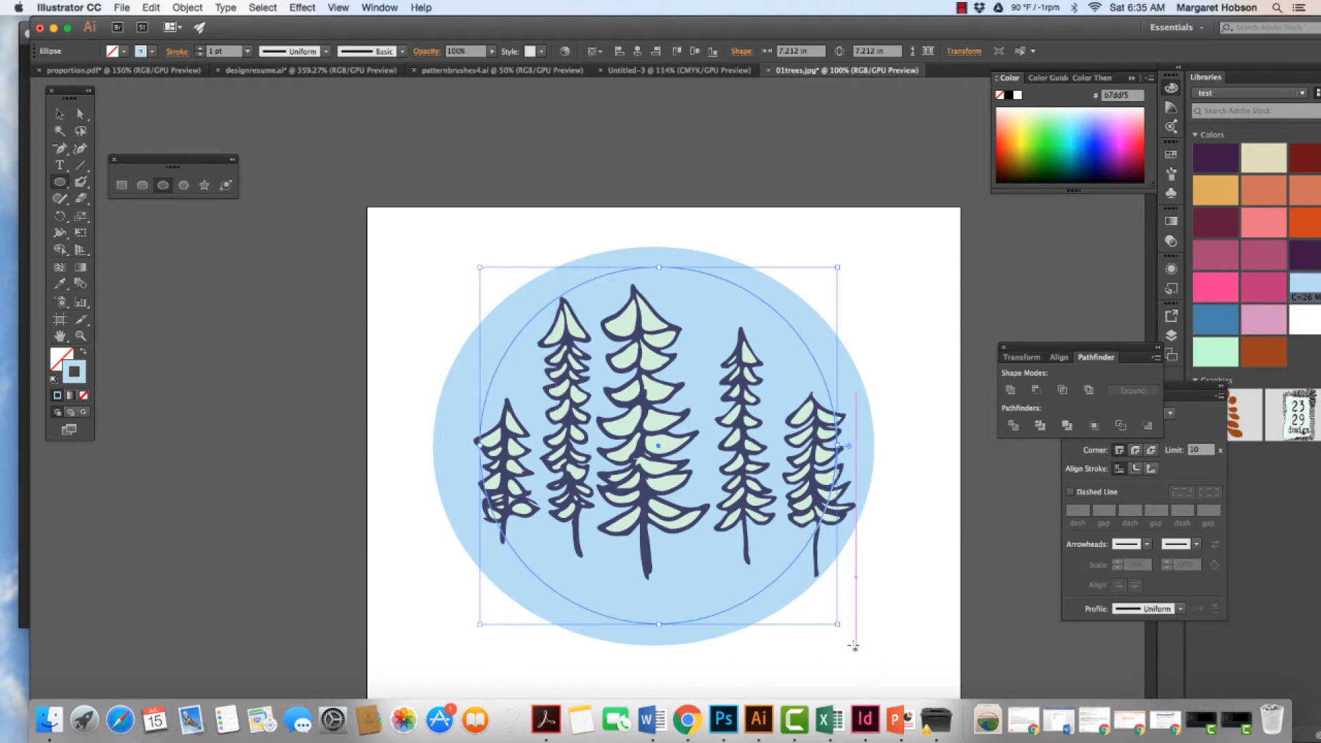
Shrink the circle to about 6.31 in across and nudge it right and up to center it around the tallest tree
left_click_drag(837, 624, 818, 580)
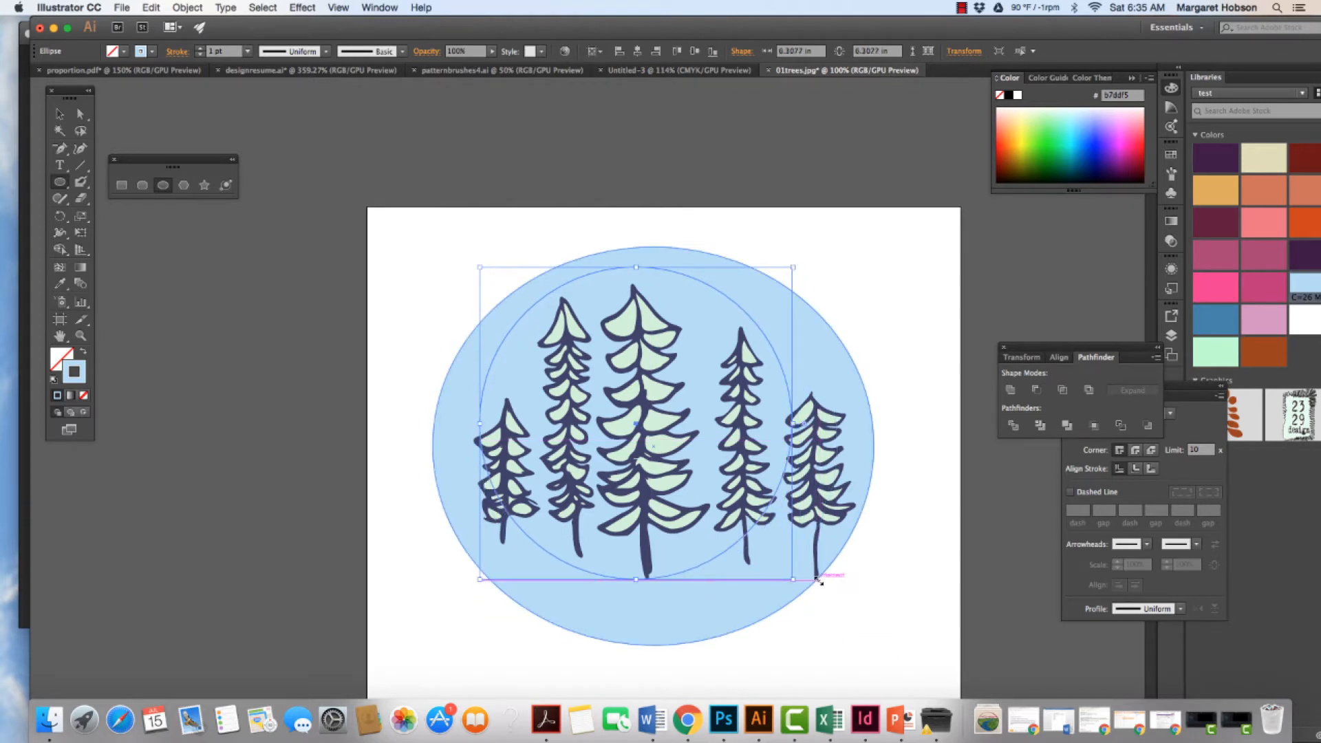
key("Right")
key("Right")
key("Right")
key("Right")
key("Right")
key("Right")
key("Right")
key("Right")
key("Right")
key("Right")
key("Right")
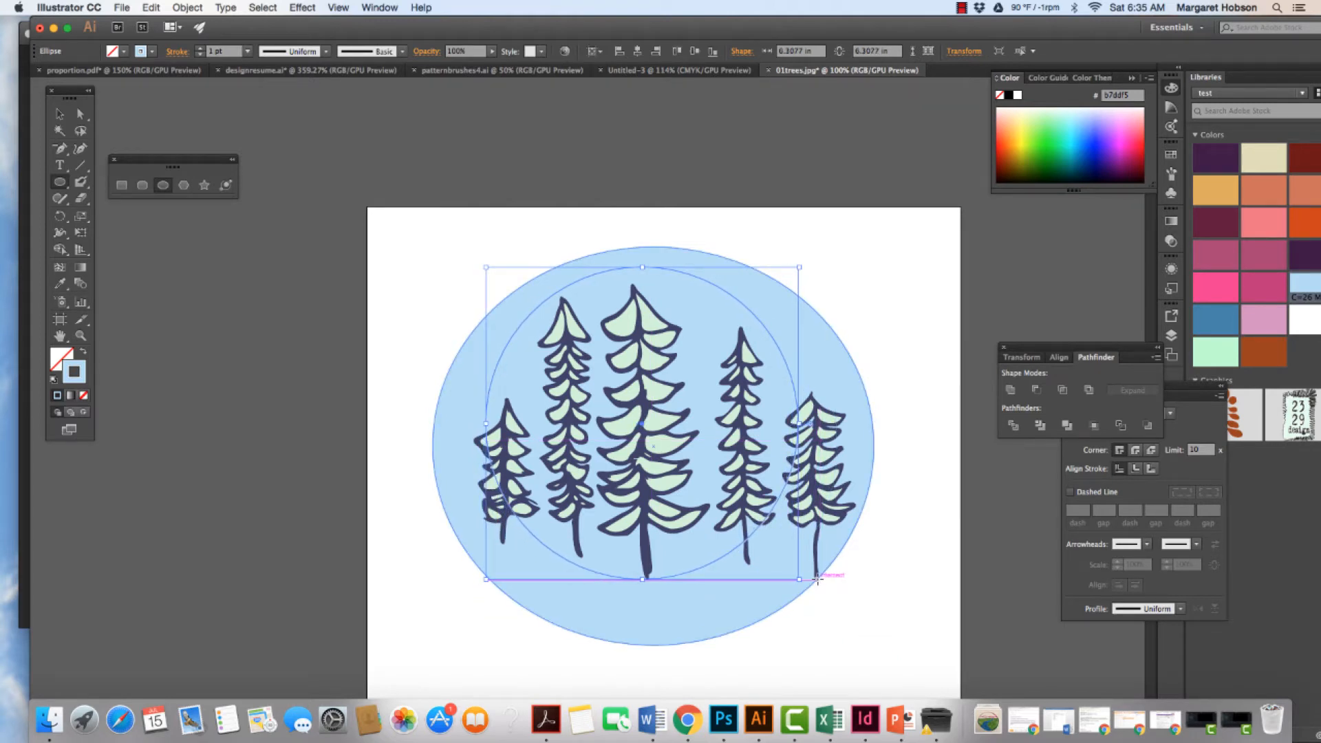
key("Right")
key("Right")
key("Right")
key("Right")
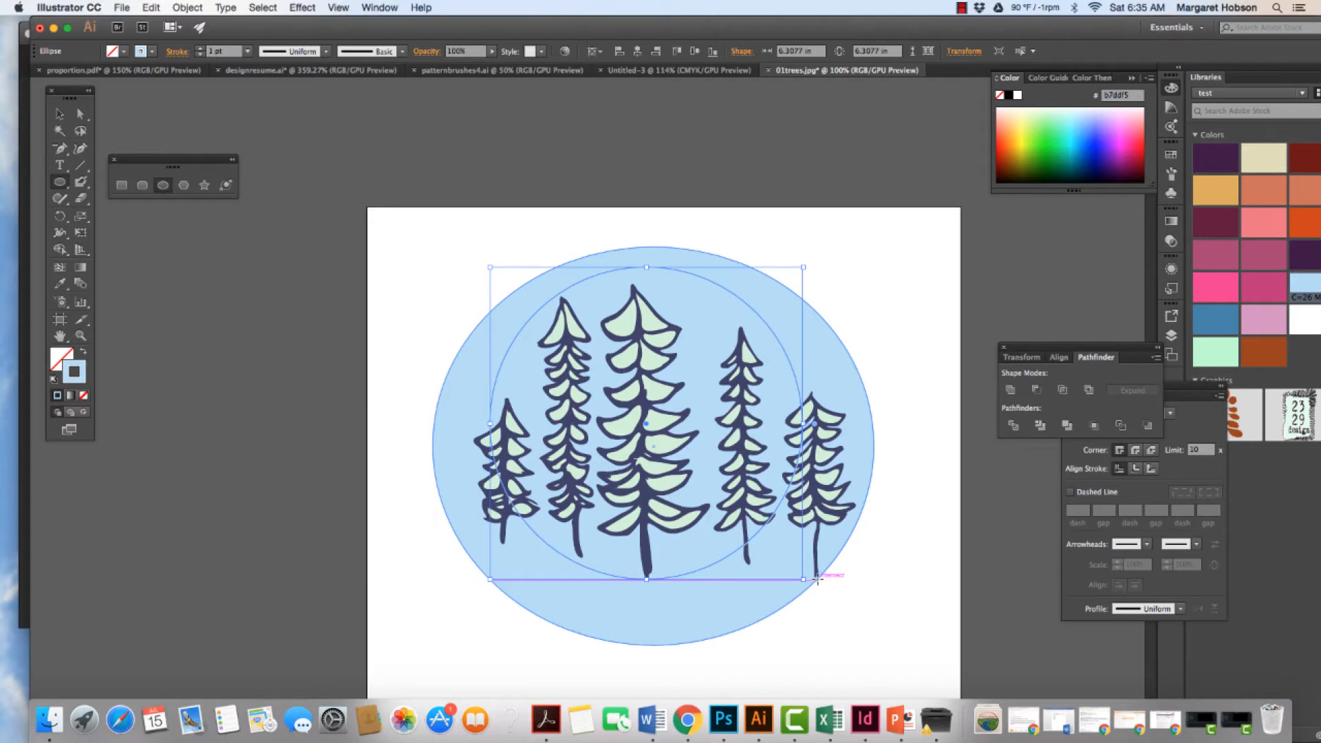
key("Up")
key("Up")
key("Up")
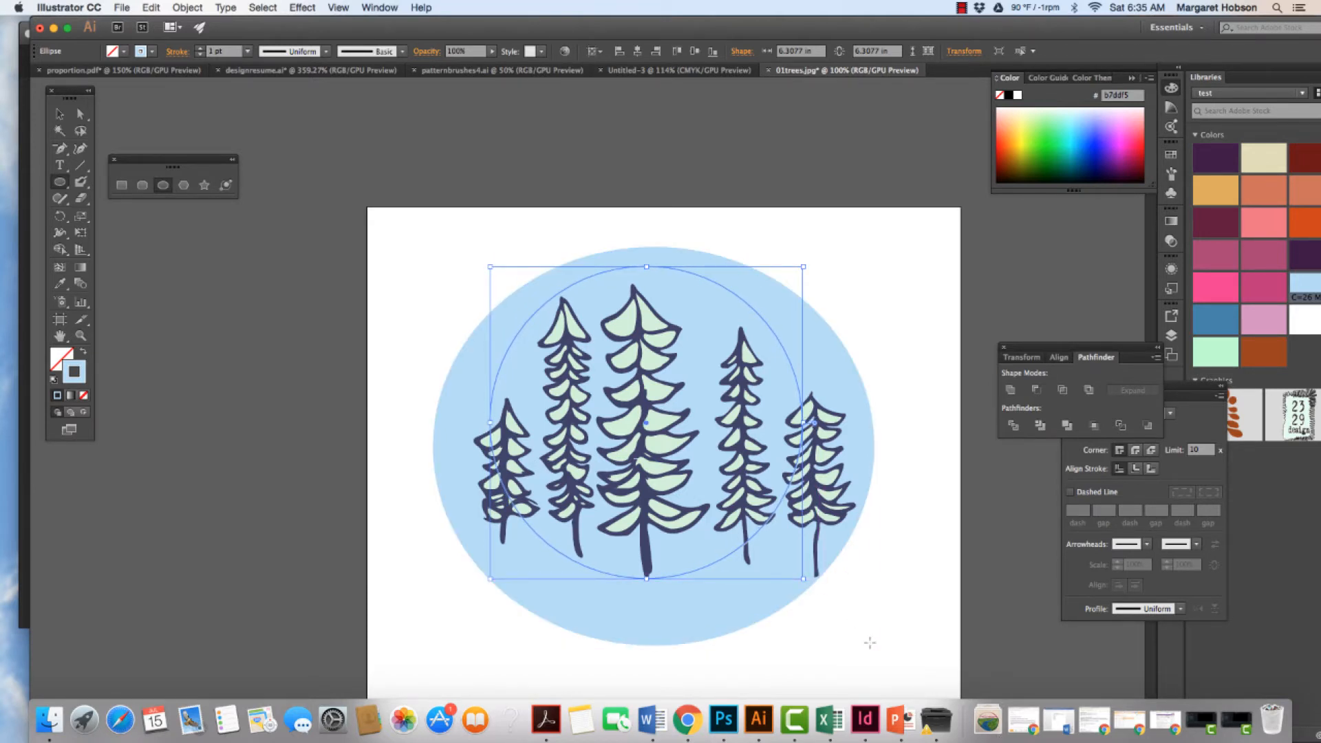
Make a clipping mask from the circle over the grouped trees and ellipse, and move the clipped artwork toward the artboard's upper-left corner
left_click(59, 114)
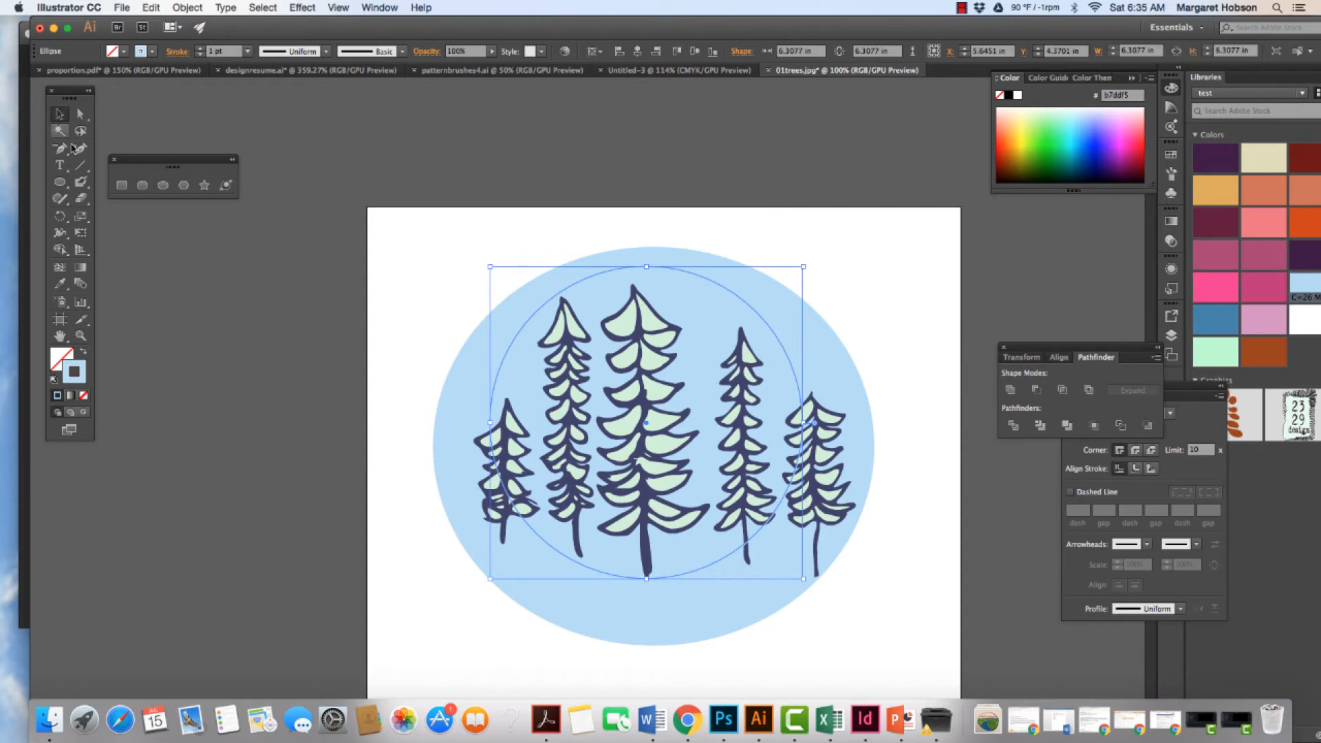
left_click(379, 414)
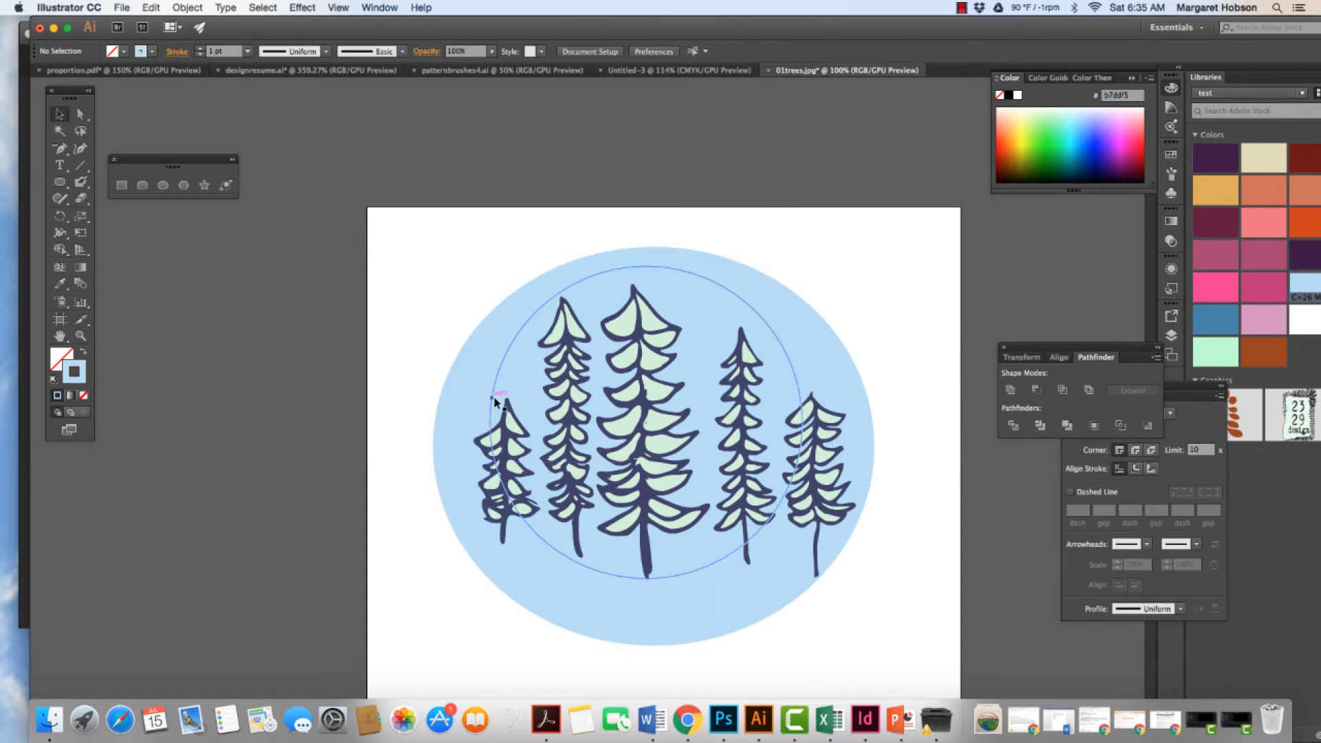
mouse_move(400, 223)
left_mouse_down()
mouse_move(605, 534)
mouse_move(712, 646)
mouse_move(883, 644)
left_mouse_up()
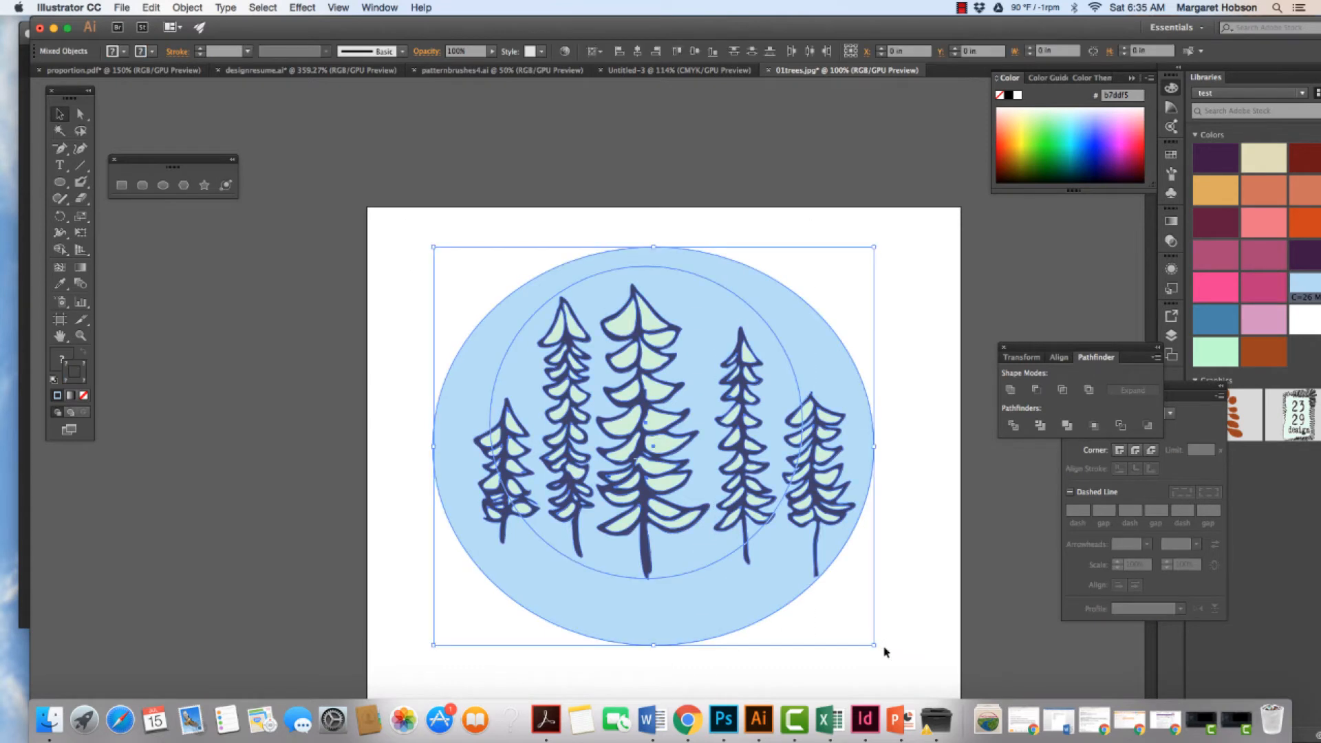
left_click(187, 8)
mouse_move(227, 363)
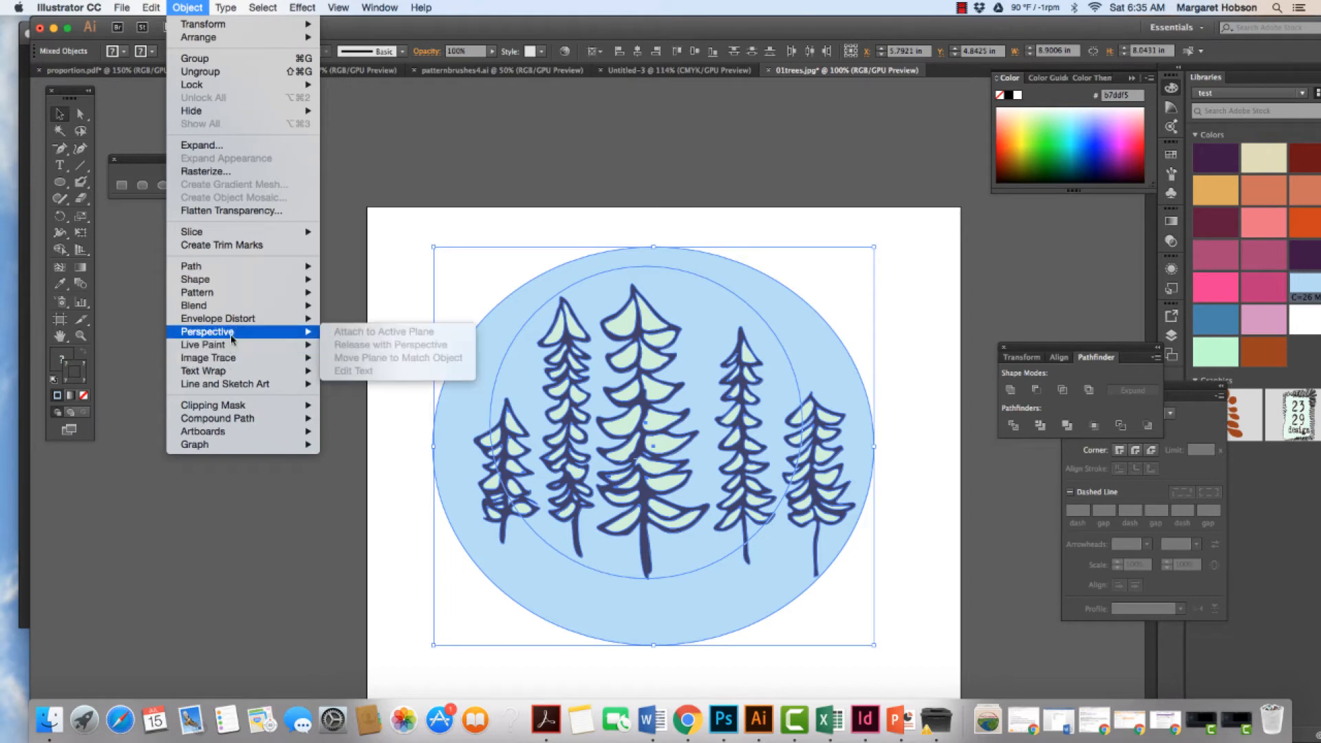
mouse_move(249, 406)
left_click(348, 405)
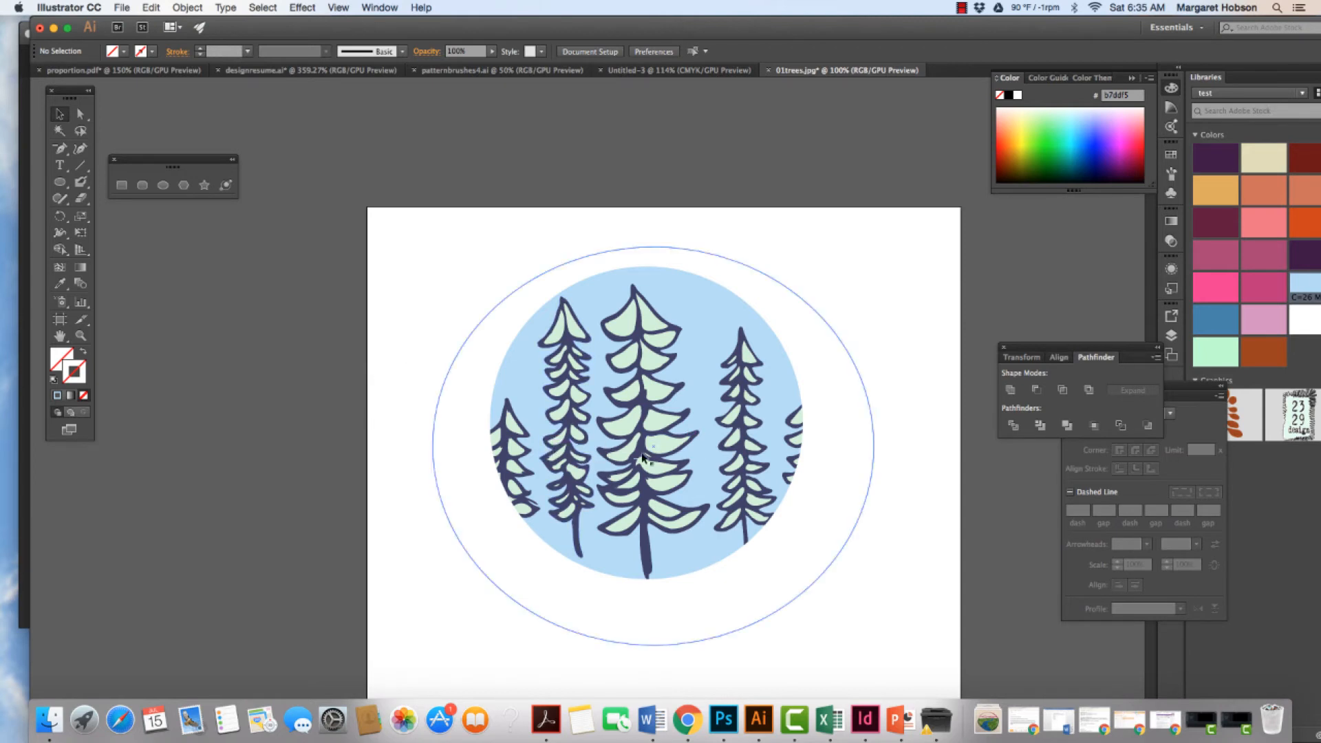
left_click_drag(586, 416, 506, 379)
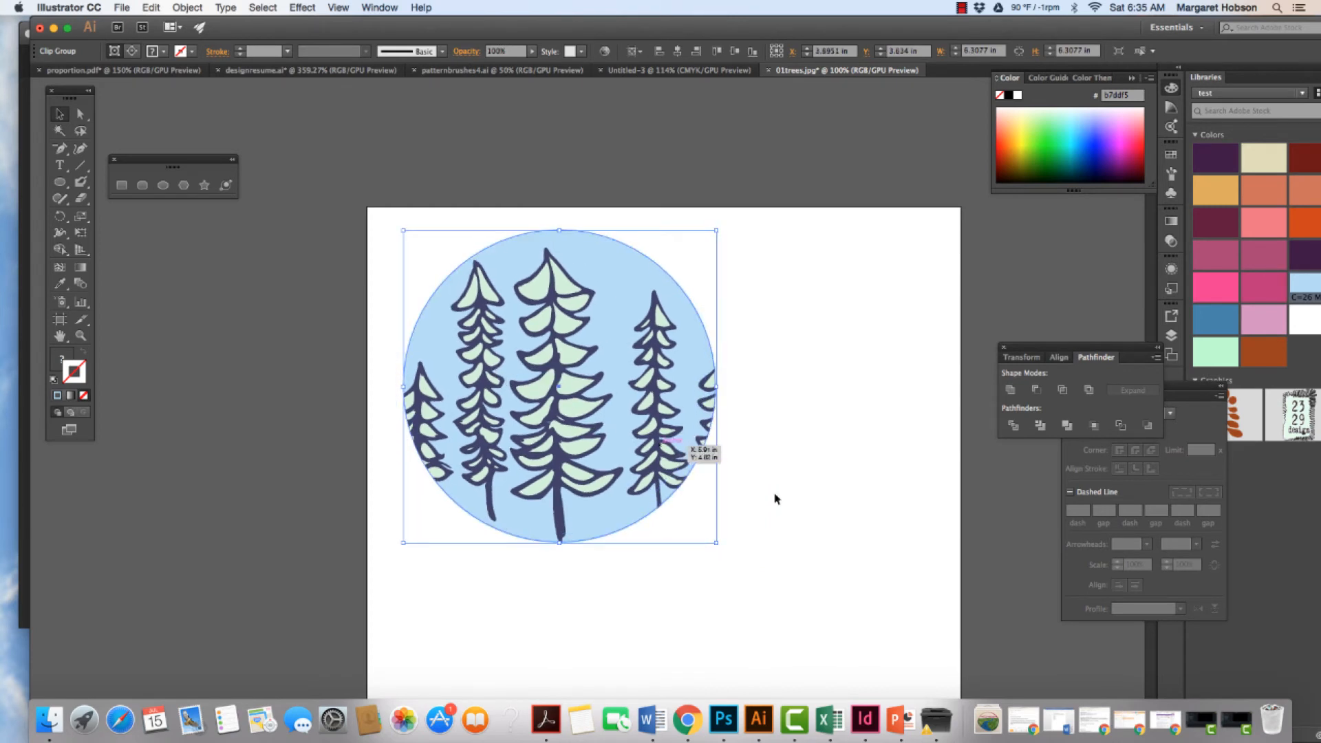
left_click(786, 518)
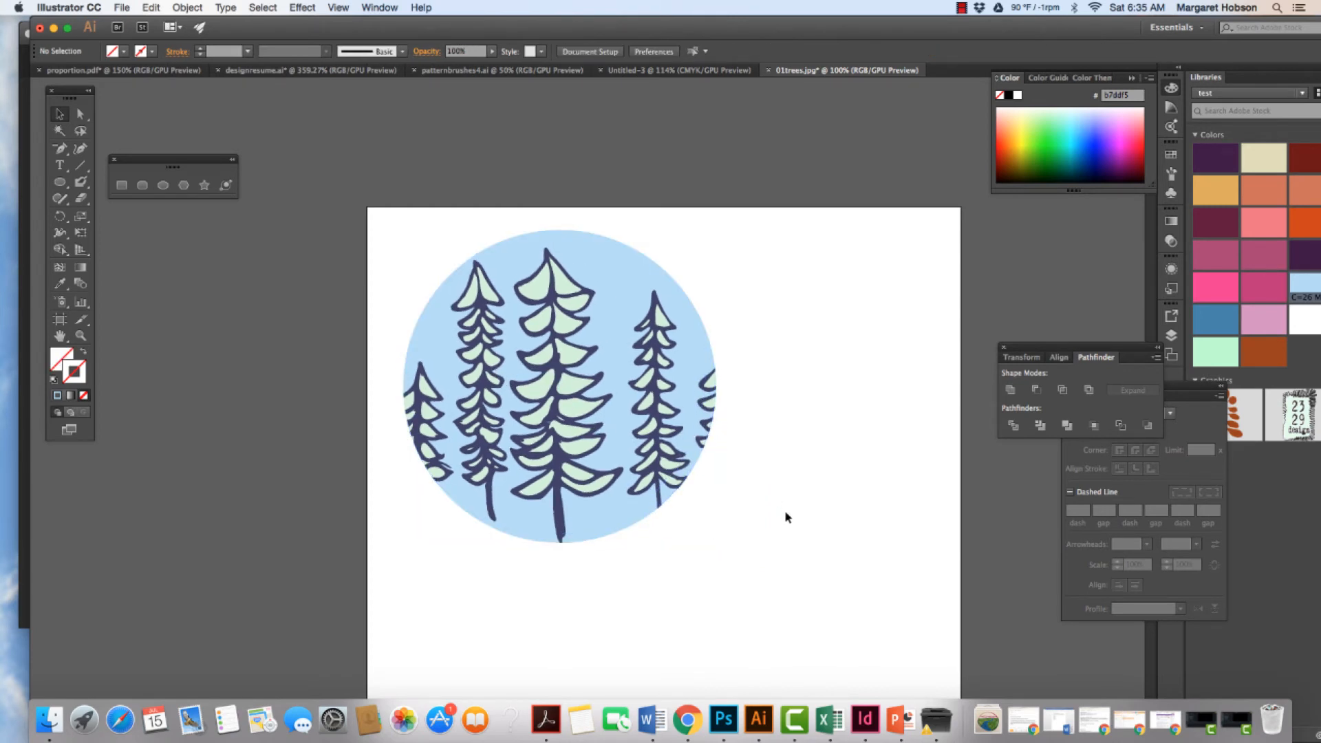
Edit the clipping mask's contents, shifting the trees and ellipse slightly right and up inside the circular mask
left_click(591, 475)
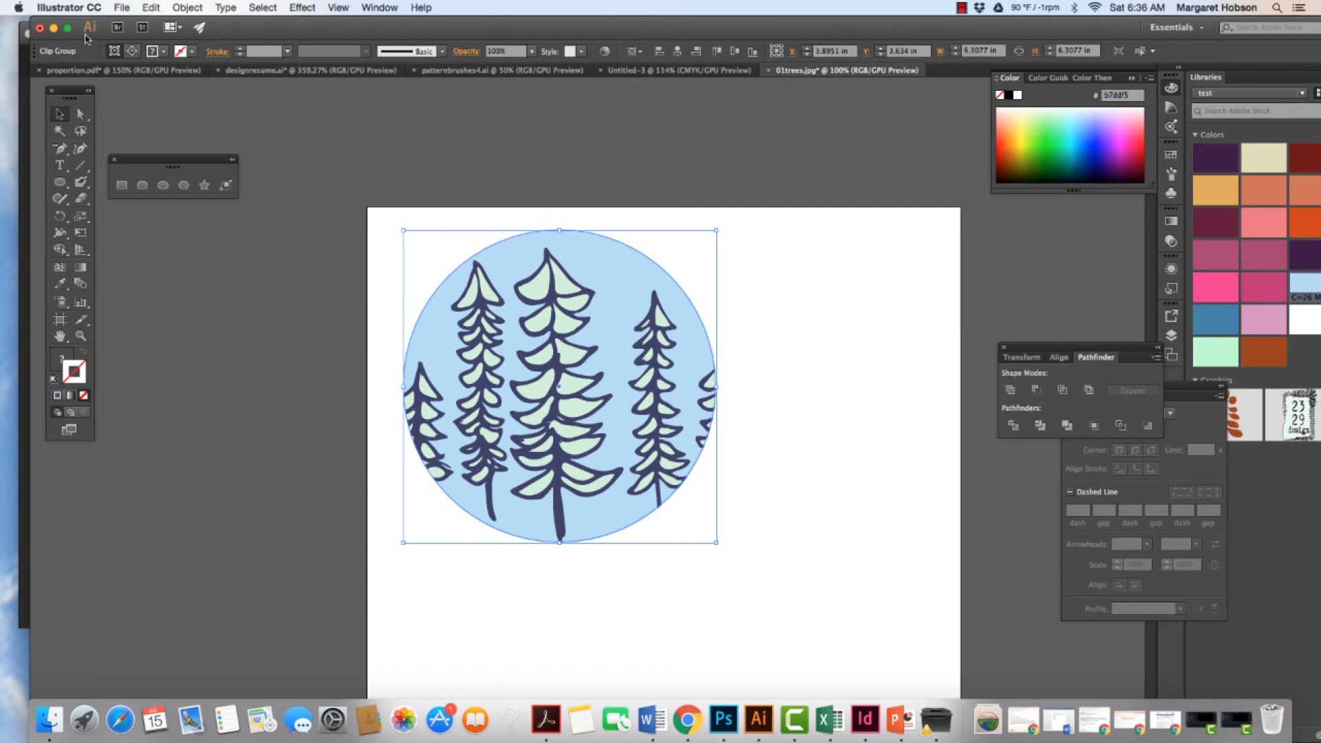
left_click(187, 8)
mouse_move(231, 406)
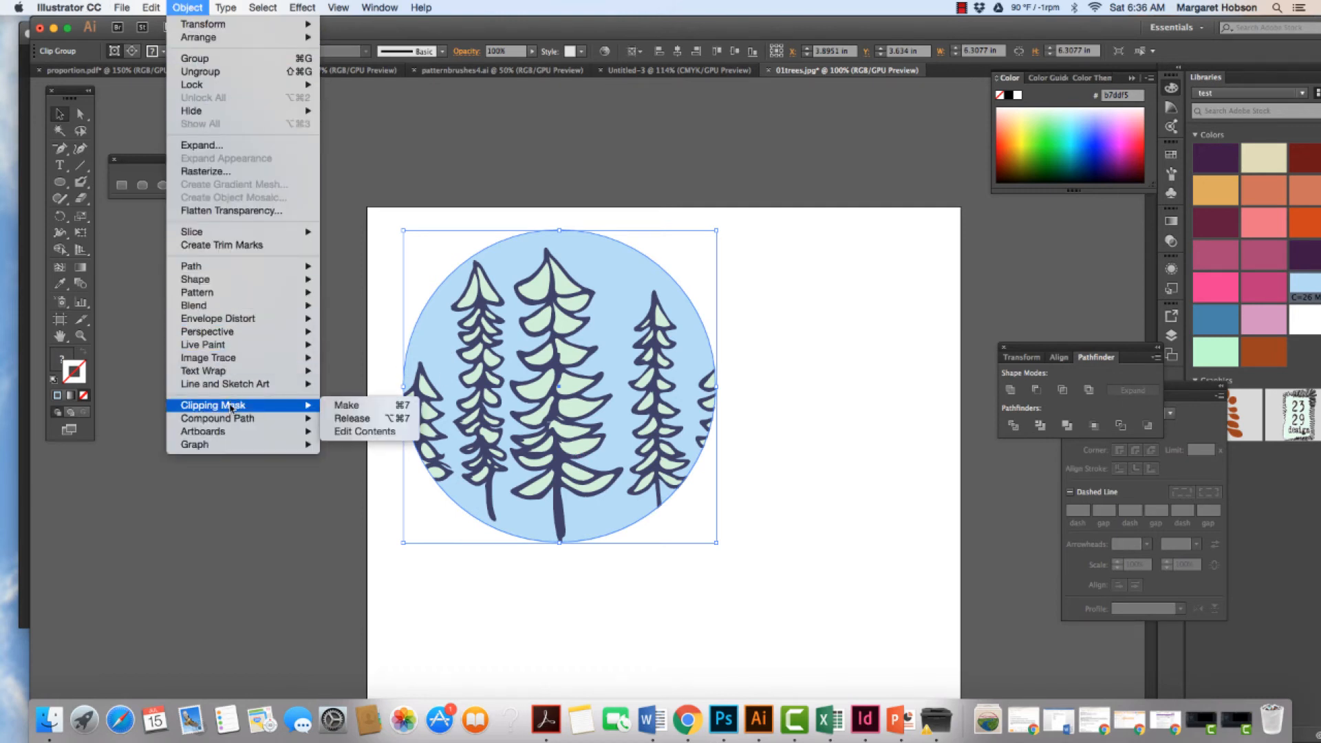
left_click(351, 418)
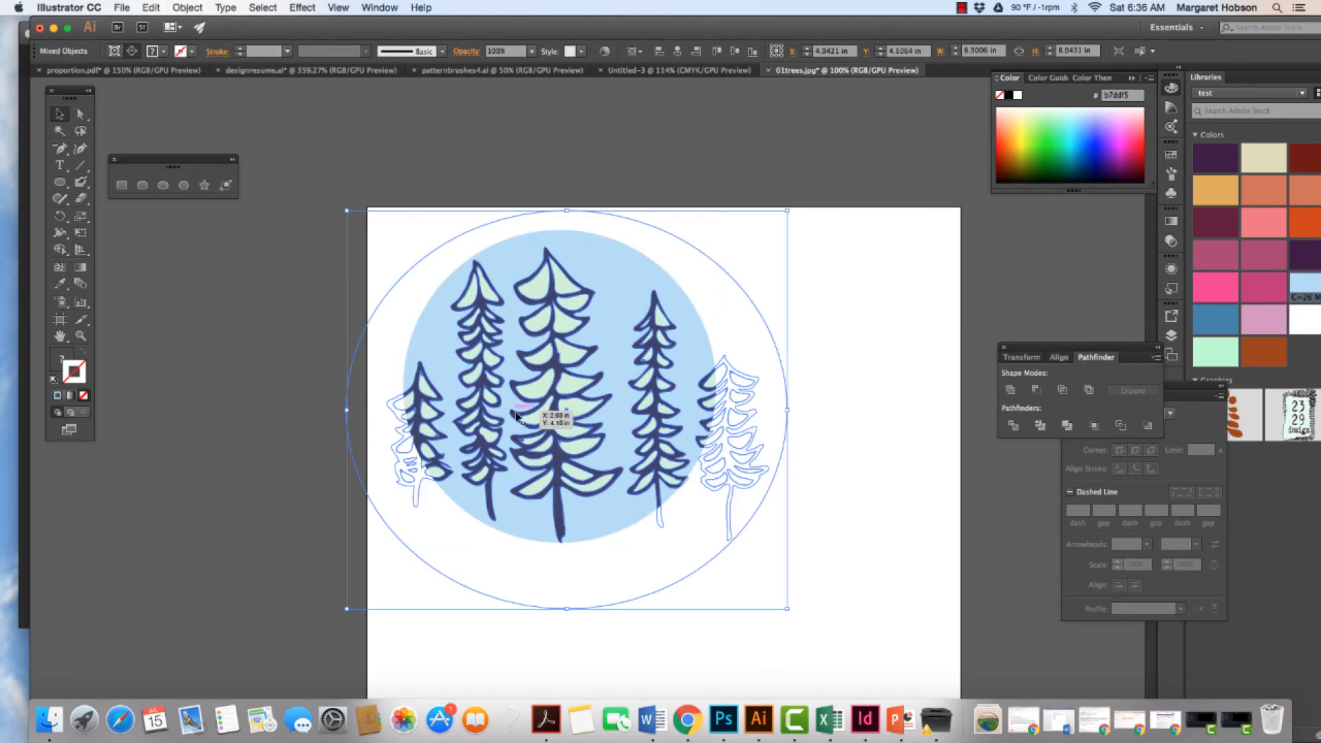
left_click_drag(516, 415, 542, 409)
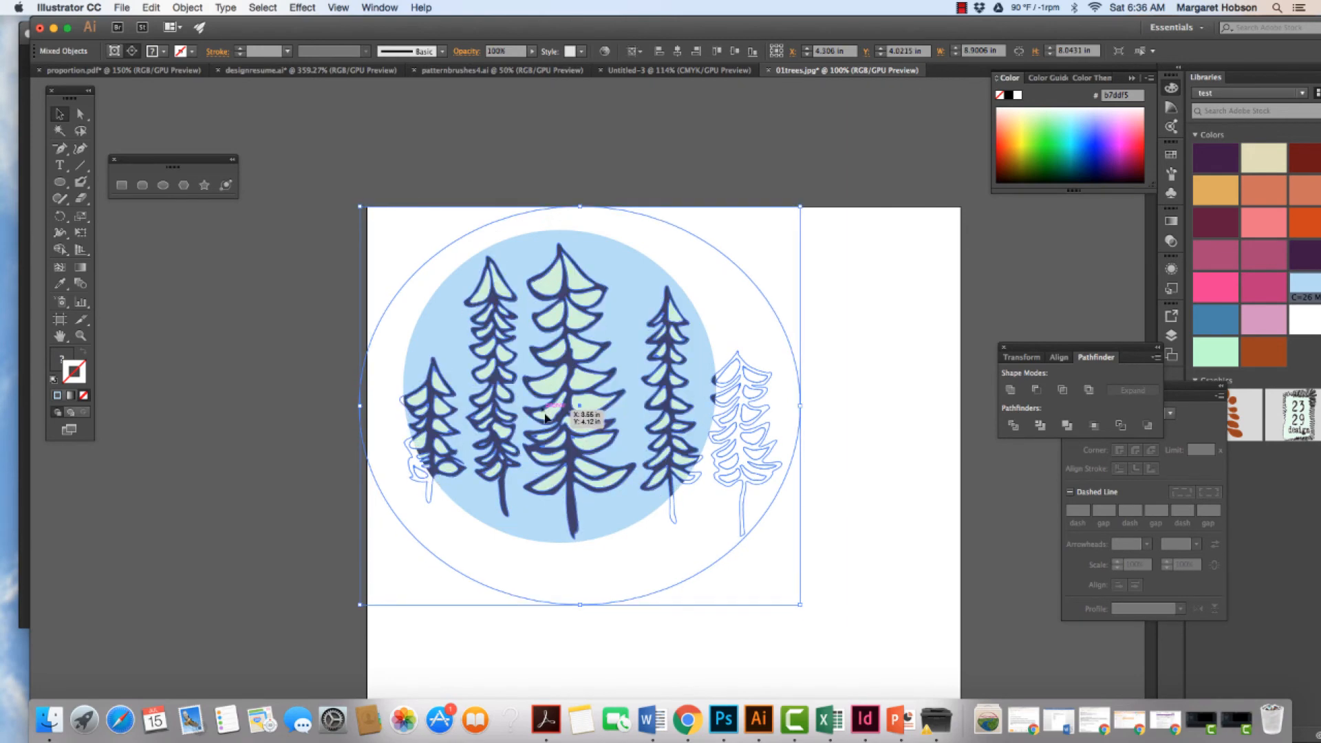
left_click(583, 642)
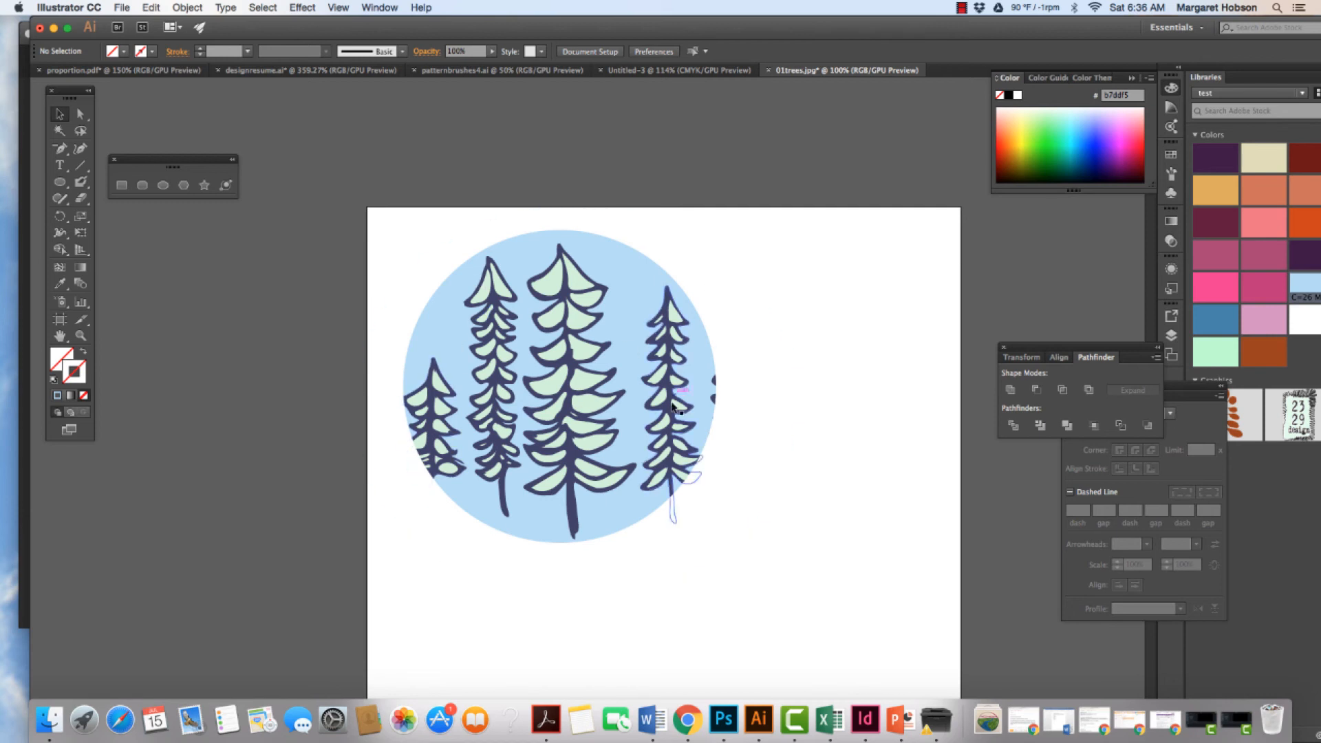
left_click(589, 541)
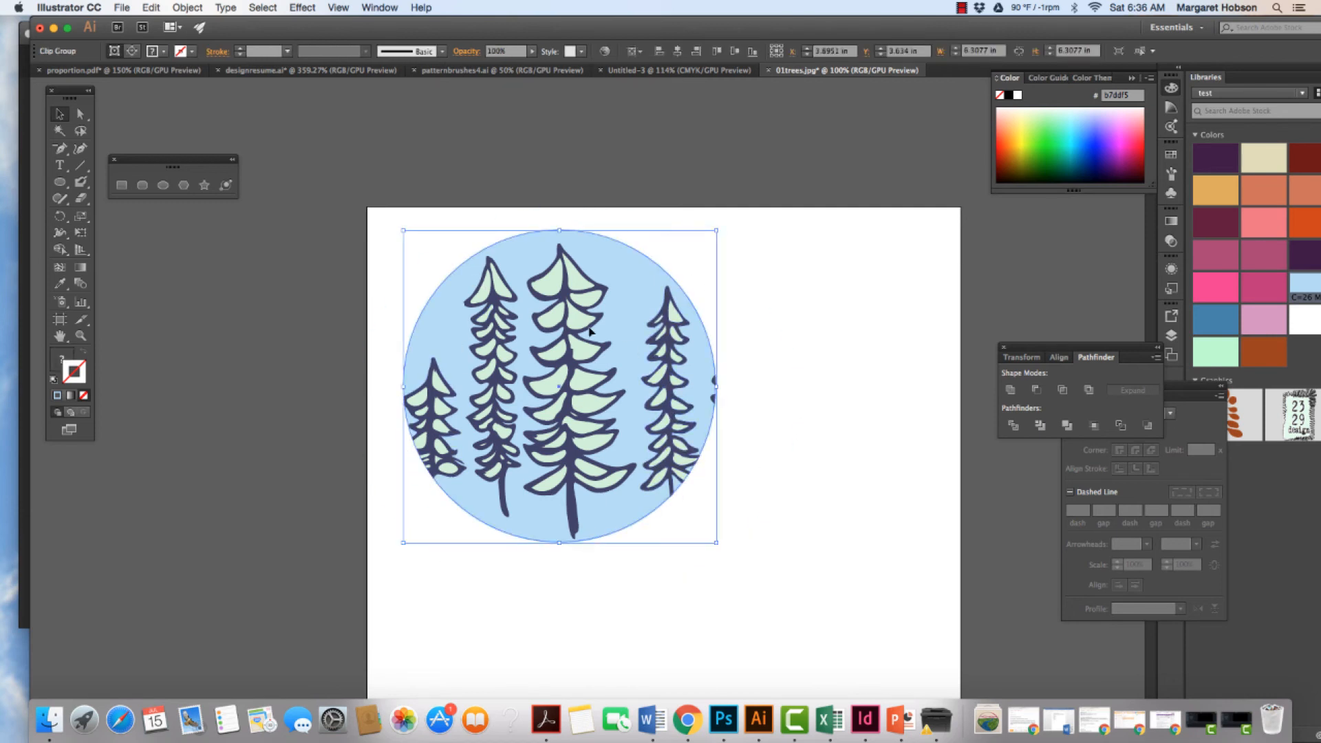
left_click(863, 506)
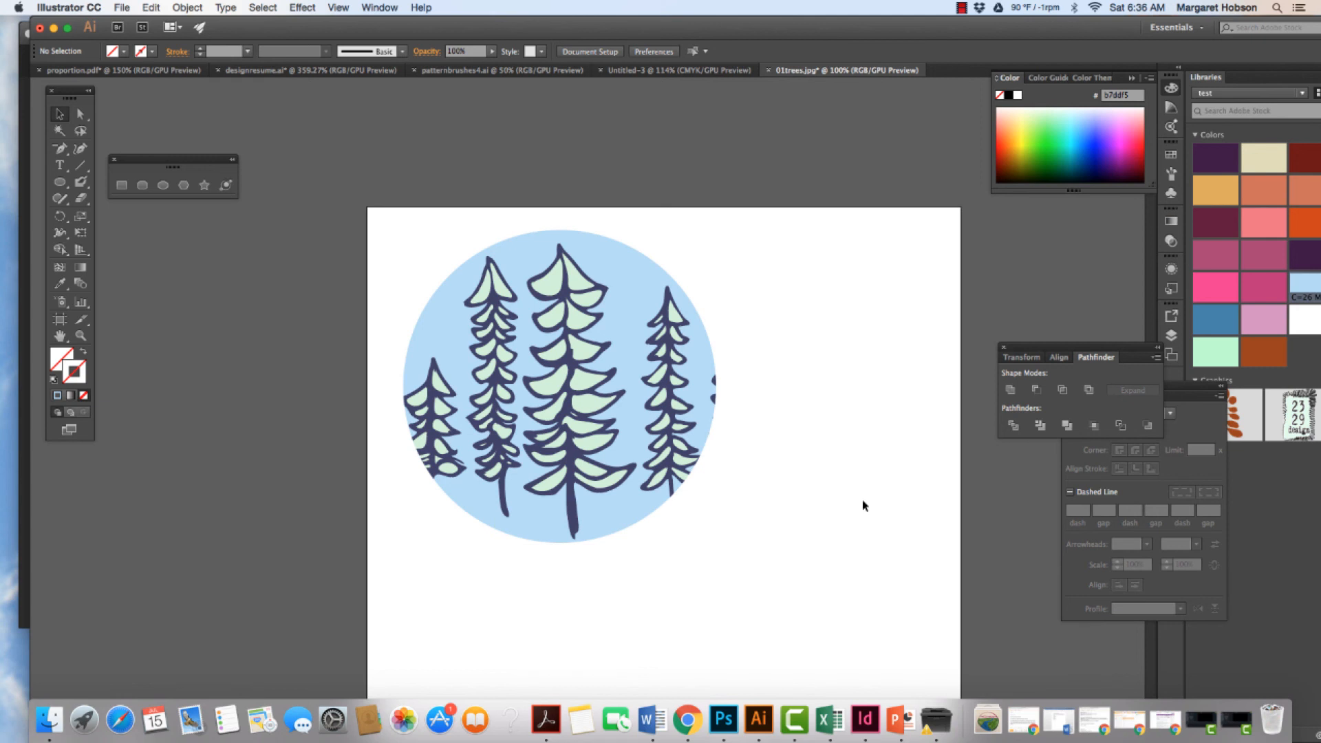
left_click(961, 9)
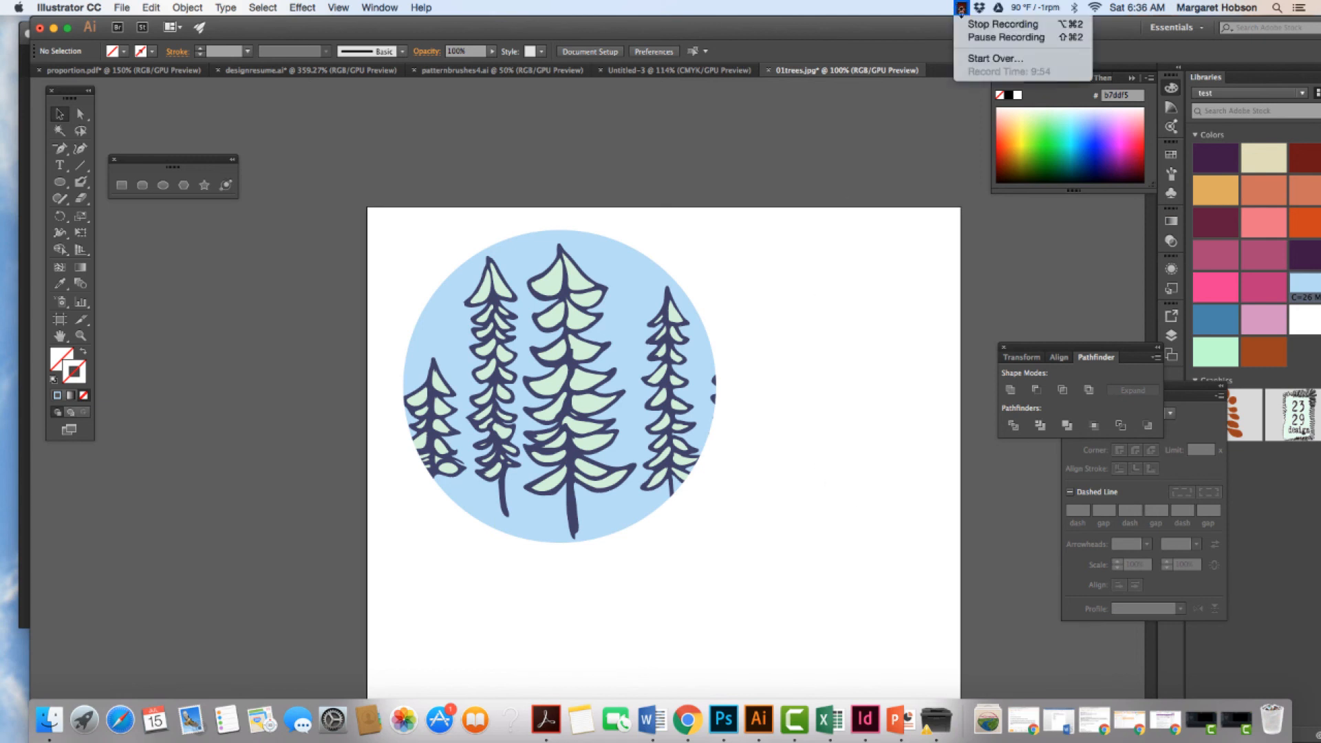